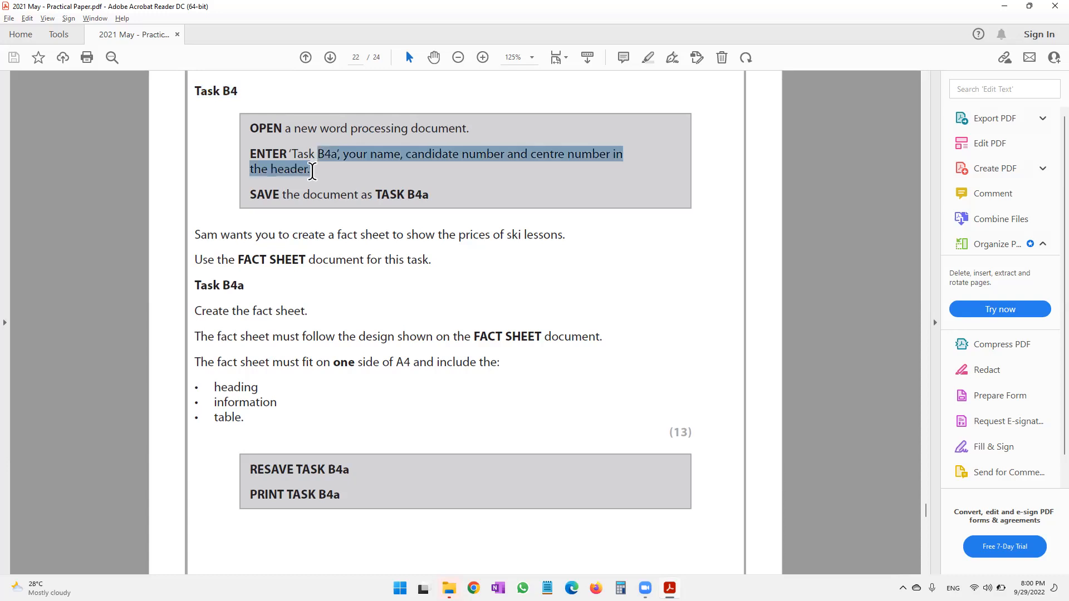
Step: Create a new Microsoft Word document named TASK B4a in the 2021 June folder and open it
{"action": "left_click_drag", "start_coordinate": [382, 194], "coordinate": [432, 207]}
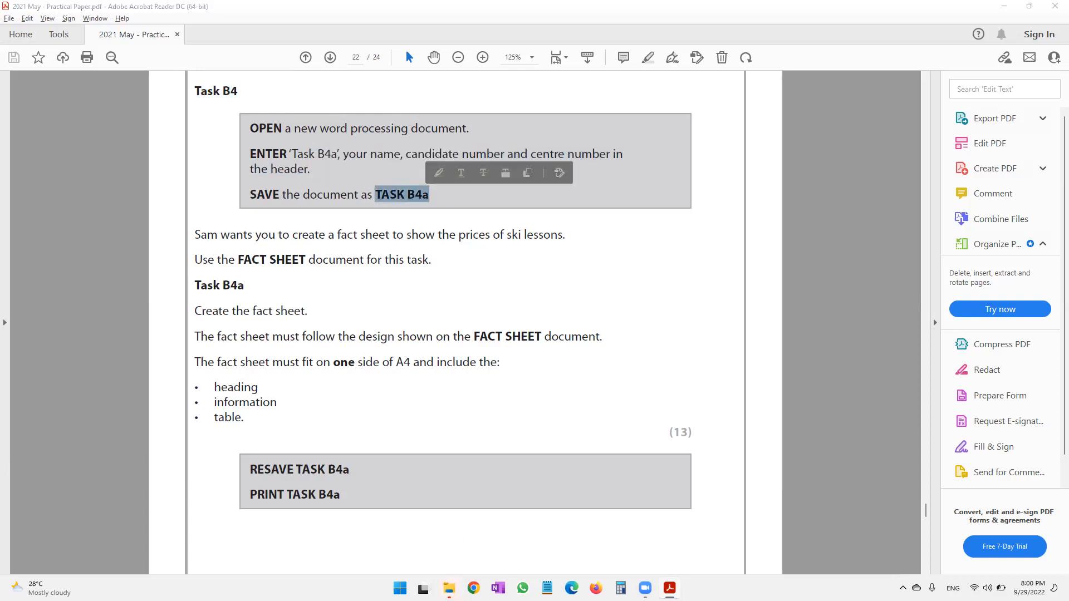
{"action": "key", "text": "alt+Tab"}
{"action": "right_click", "coordinate": [315, 422]}
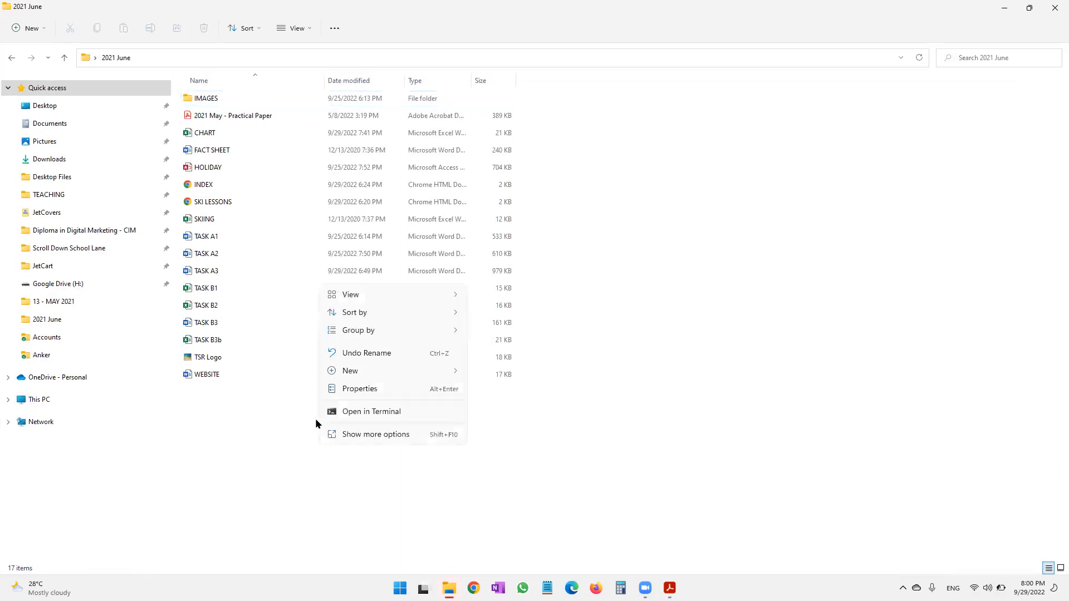
{"action": "mouse_move", "coordinate": [374, 378]}
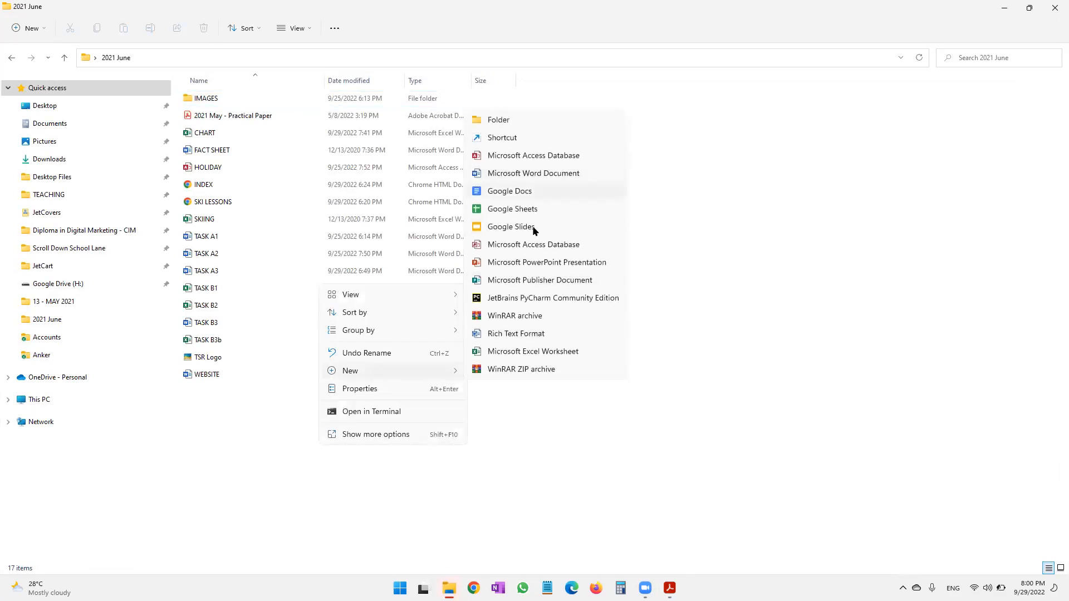
{"action": "left_click", "coordinate": [525, 173]}
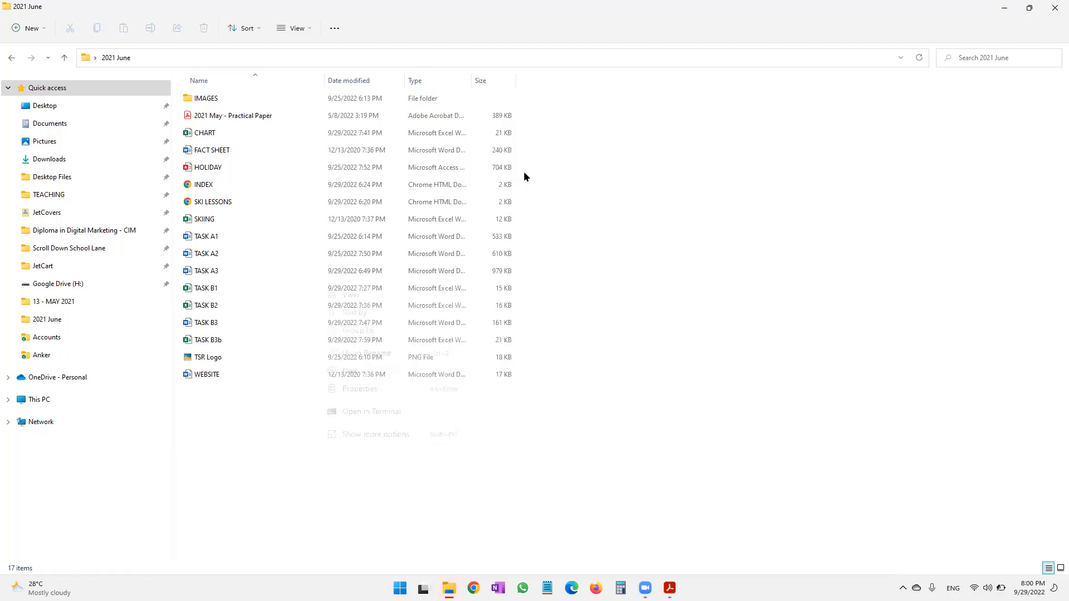
{"action": "type", "text": "TAS"}
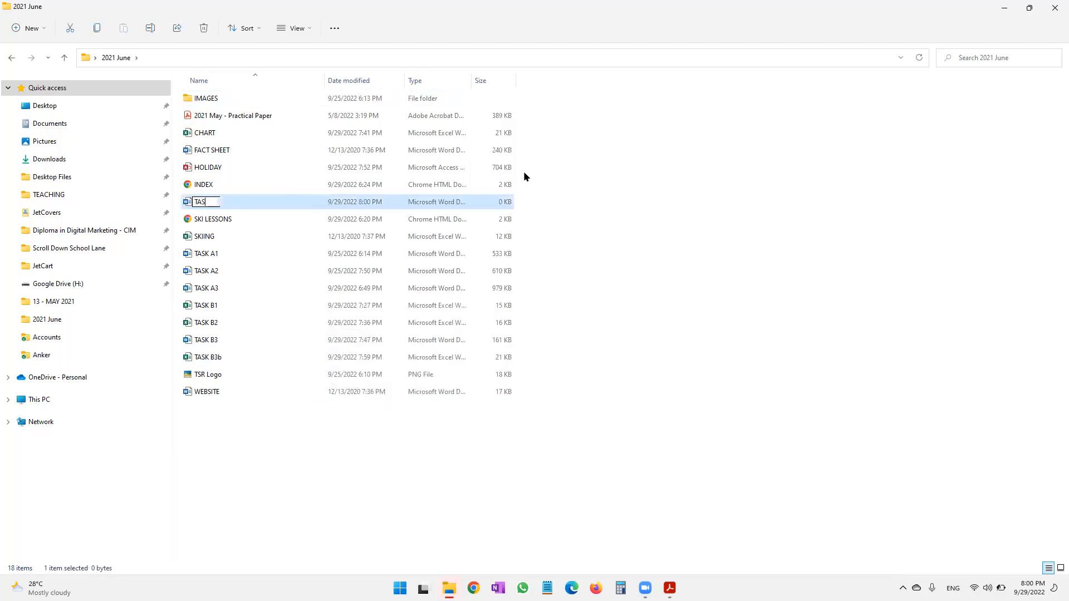
{"action": "type", "text": "K B4a"}
{"action": "key", "text": "Return"}
{"action": "key", "text": "Return"}
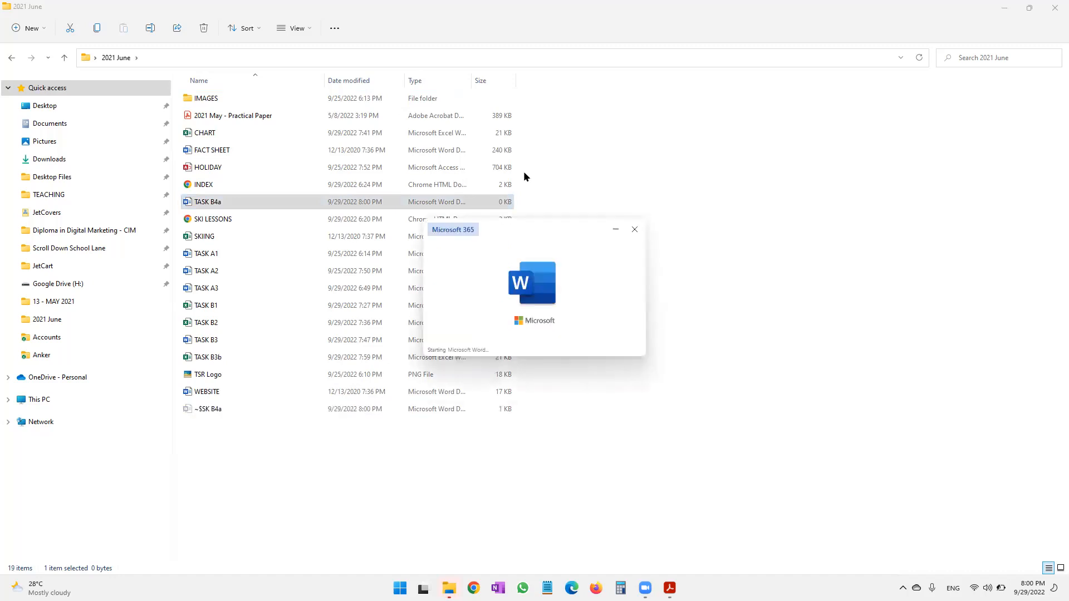
Step: Enter "Task B4a" followed by the candidate's name, candidate number and centre number in the TASK B4a document's header
{"action": "key", "text": "alt+Tab"}
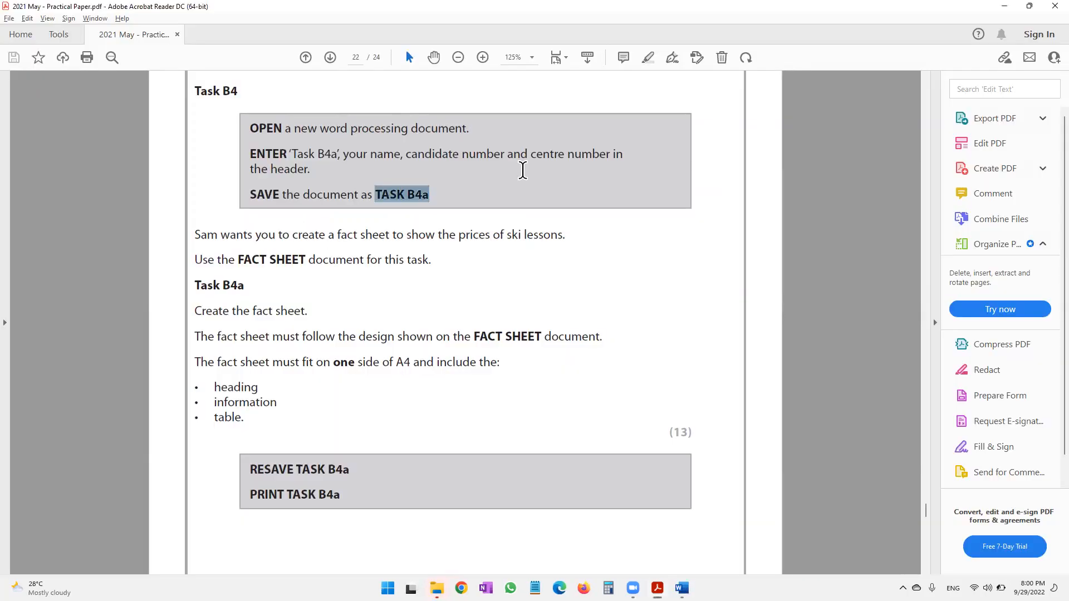
{"action": "key", "text": "alt+Tab"}
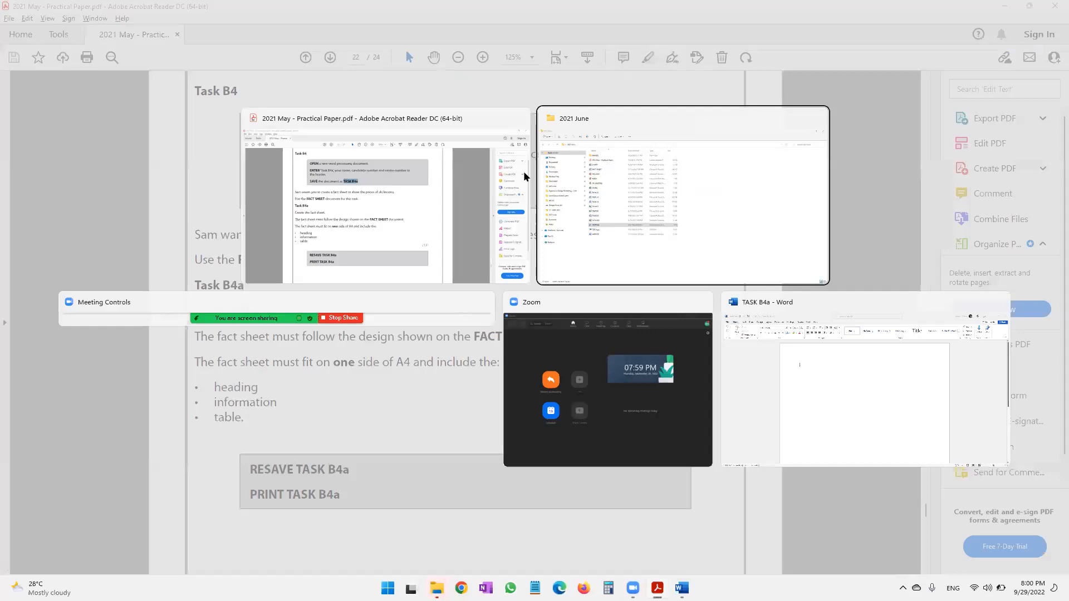
{"action": "key", "text": "alt+Tab"}
{"action": "key", "text": "Tab"}
{"action": "key", "text": "Tab"}
{"action": "key", "text": "Tab"}
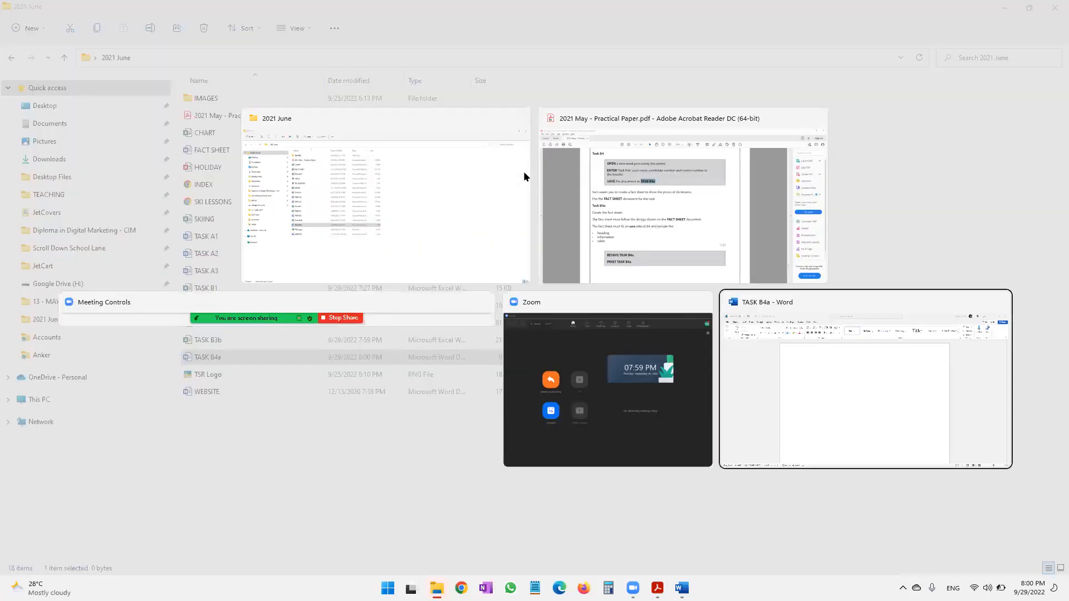
{"action": "double_click", "coordinate": [419, 134]}
{"action": "type", "text": "Ta"}
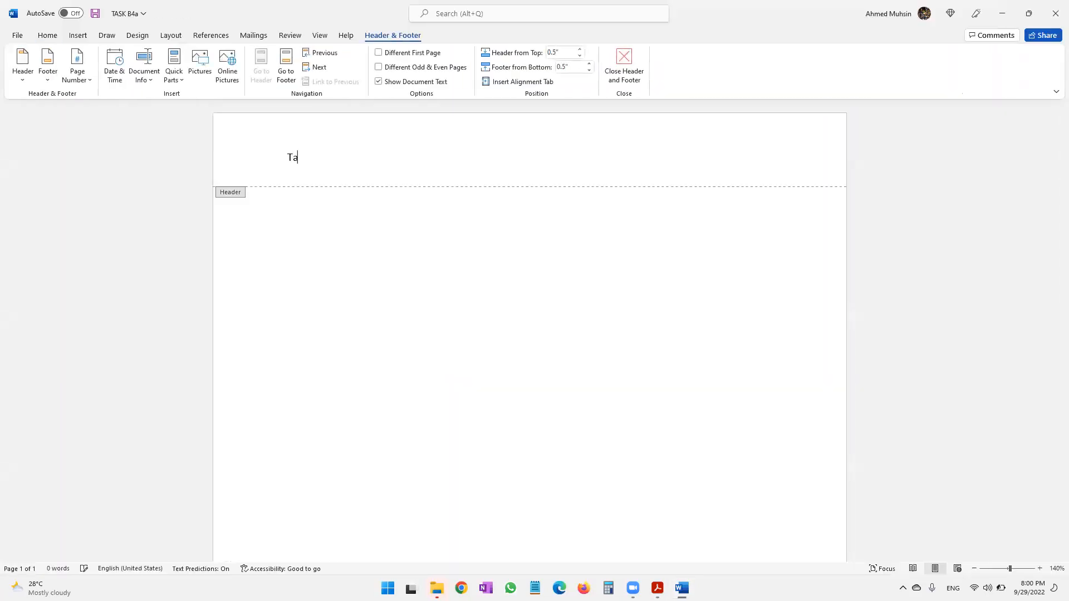
{"action": "type", "text": "sk B4a Ahmed 1234 1234"}
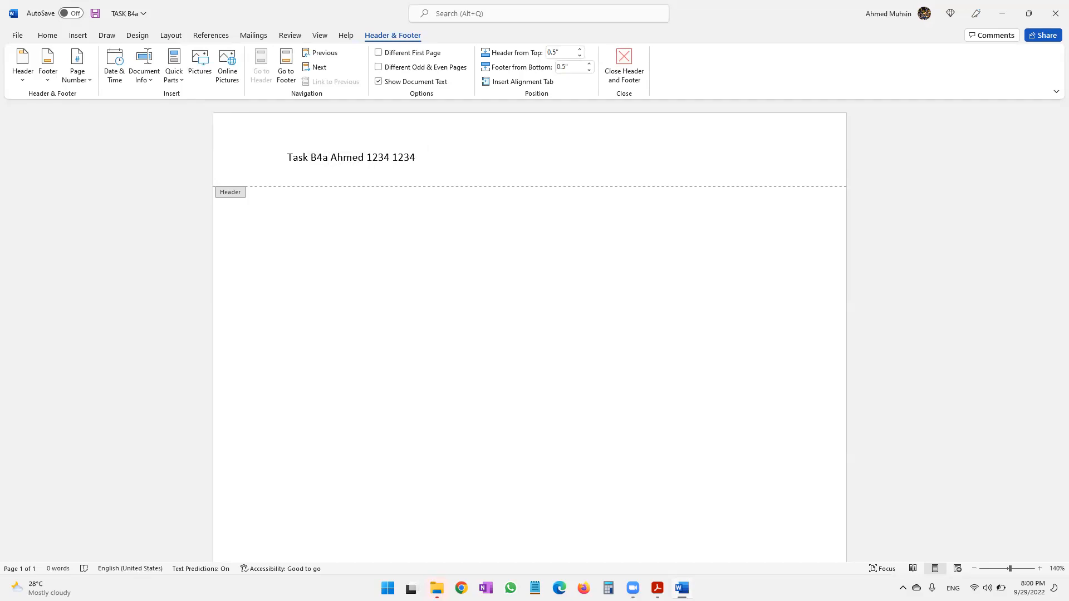
{"action": "left_click", "coordinate": [623, 72]}
Step: Check the Task B4 brief in the practical paper PDF, and open the FACT SHEET document from the 2021 June folder at 100% zoom
{"action": "key", "text": "alt+Tab"}
{"action": "key", "text": "Tab"}
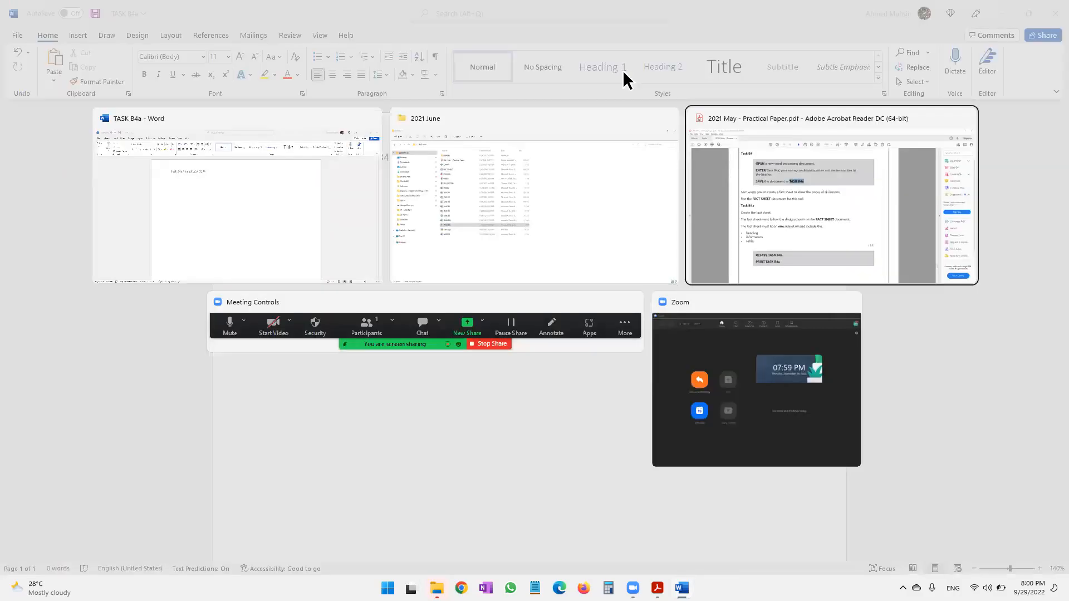
{"action": "left_click_drag", "start_coordinate": [255, 235], "coordinate": [543, 245]}
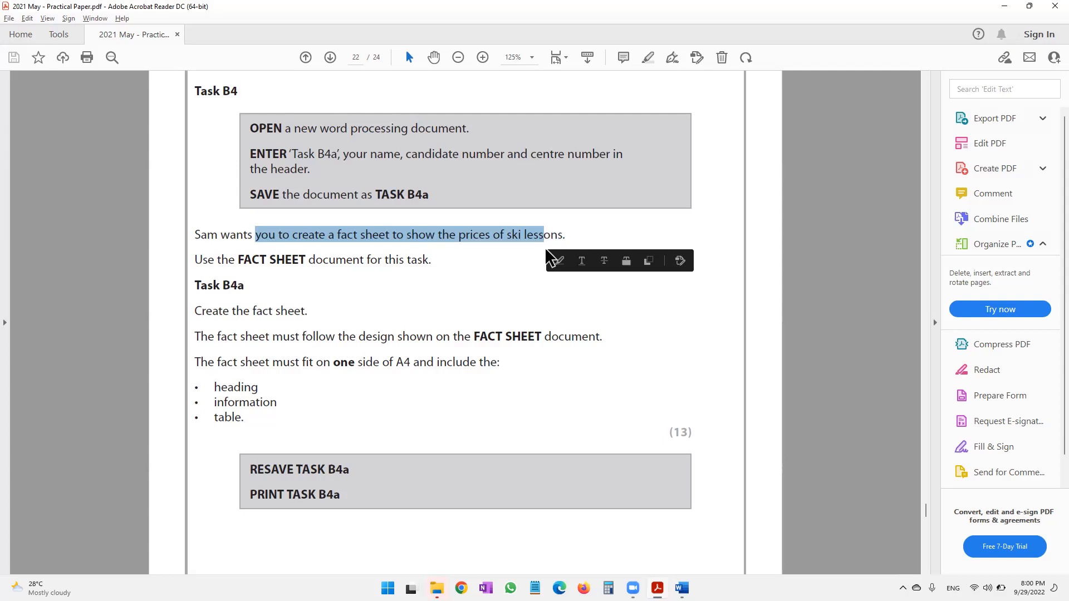
{"action": "left_click", "coordinate": [436, 587]}
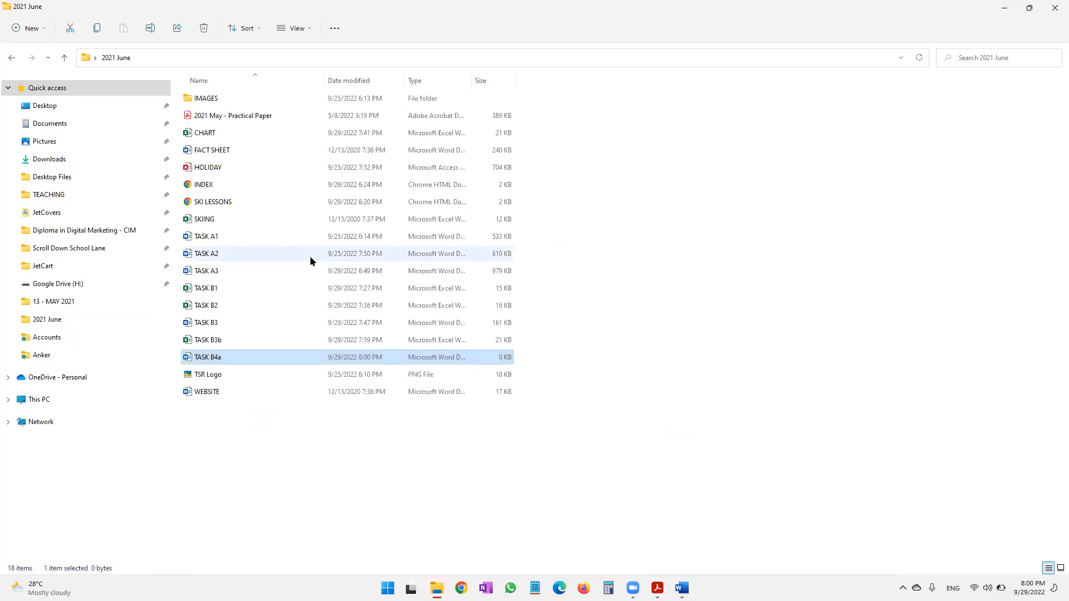
{"action": "double_click", "coordinate": [240, 150]}
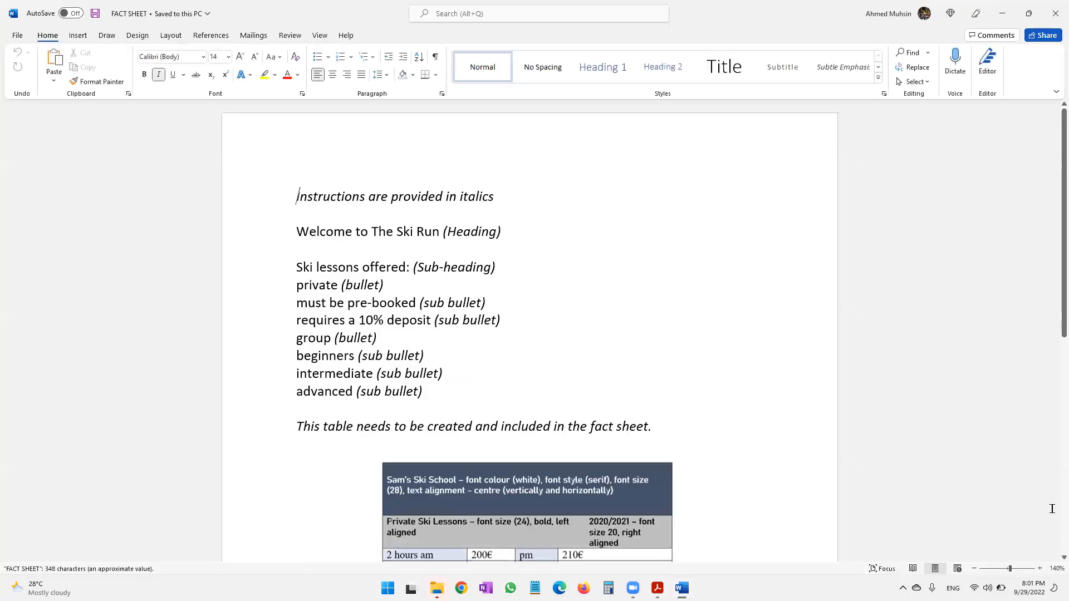
{"action": "left_click", "coordinate": [974, 568]}
{"action": "left_click", "coordinate": [974, 568]}
{"action": "left_click", "coordinate": [974, 569]}
{"action": "left_click", "coordinate": [974, 569]}
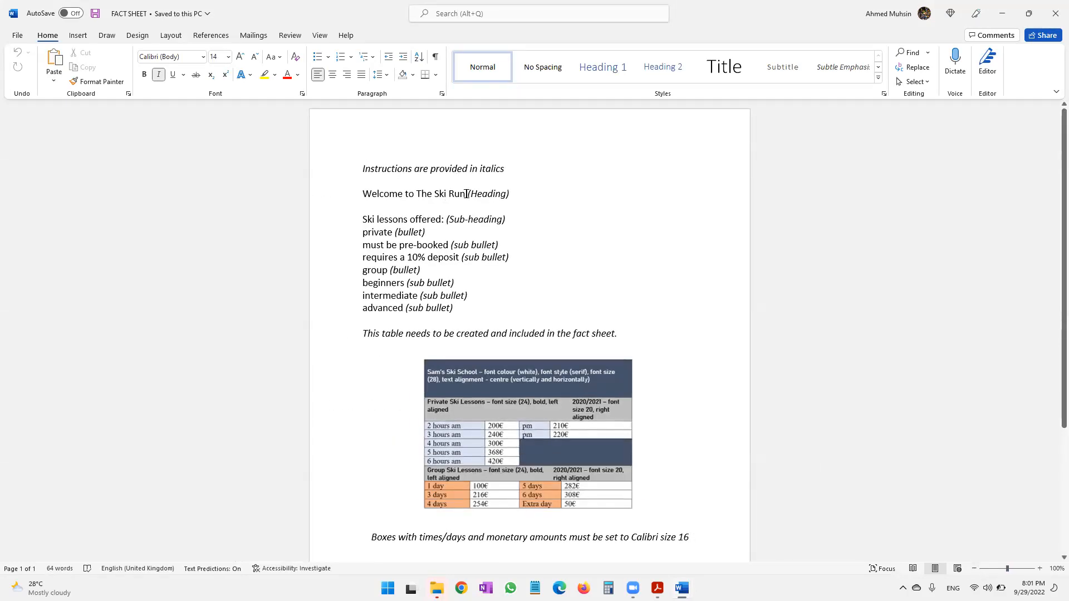
Step: Examine the heading, bullet and table instructions in FACT SHEET and the Task B4a layout requirements in the practical paper
{"action": "mouse_move", "coordinate": [508, 203]}
{"action": "left_mouse_down"}
{"action": "mouse_move", "coordinate": [527, 202]}
{"action": "mouse_move", "coordinate": [519, 196]}
{"action": "left_mouse_up"}
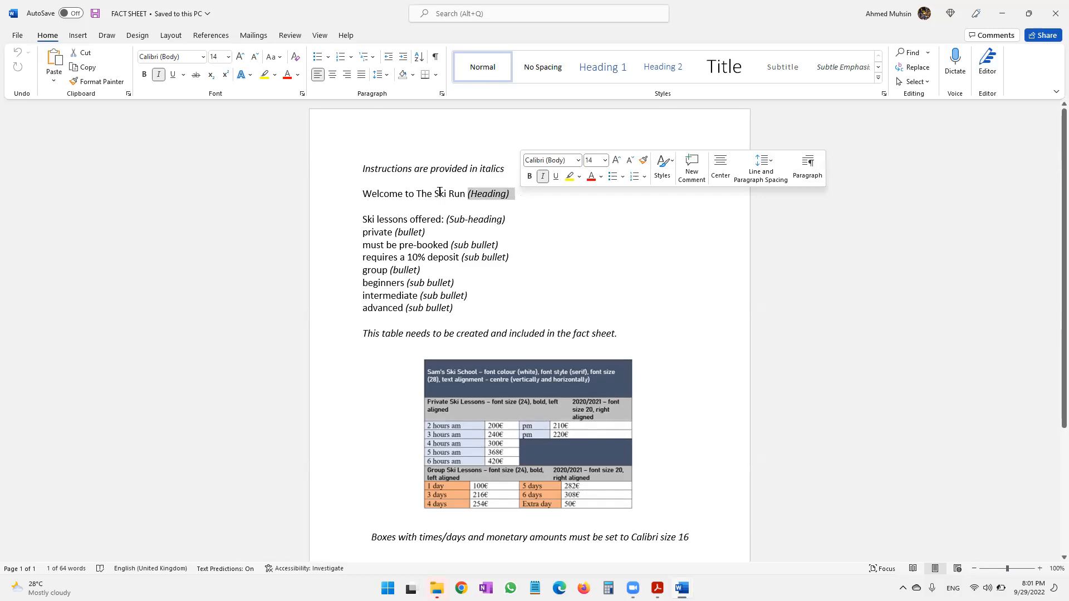
{"action": "left_click_drag", "start_coordinate": [446, 219], "coordinate": [504, 219]}
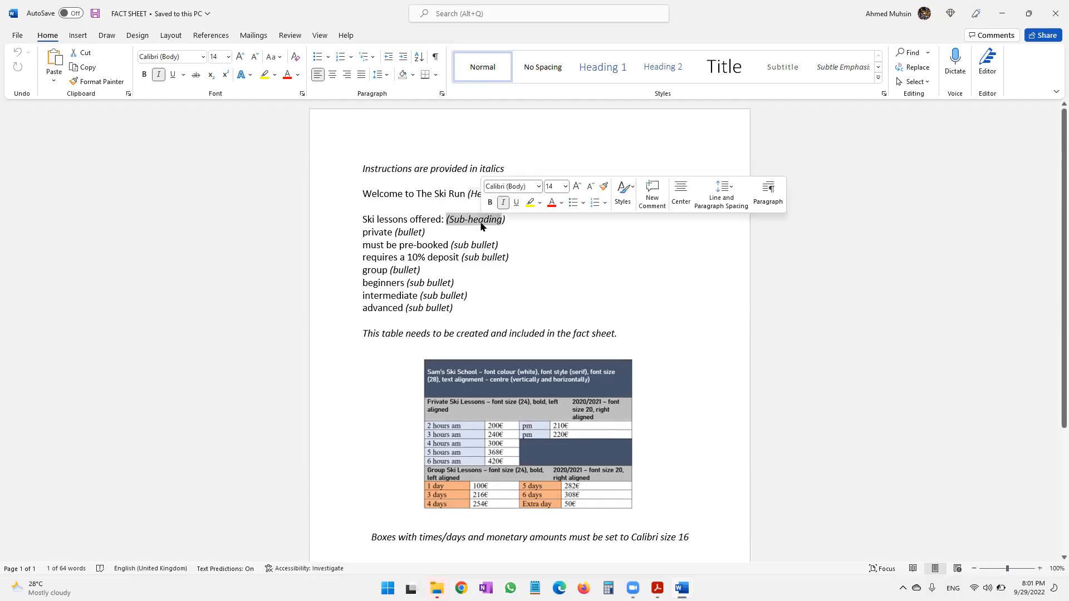
{"action": "left_click", "coordinate": [405, 232]}
{"action": "left_click_drag", "start_coordinate": [451, 245], "coordinate": [499, 257]}
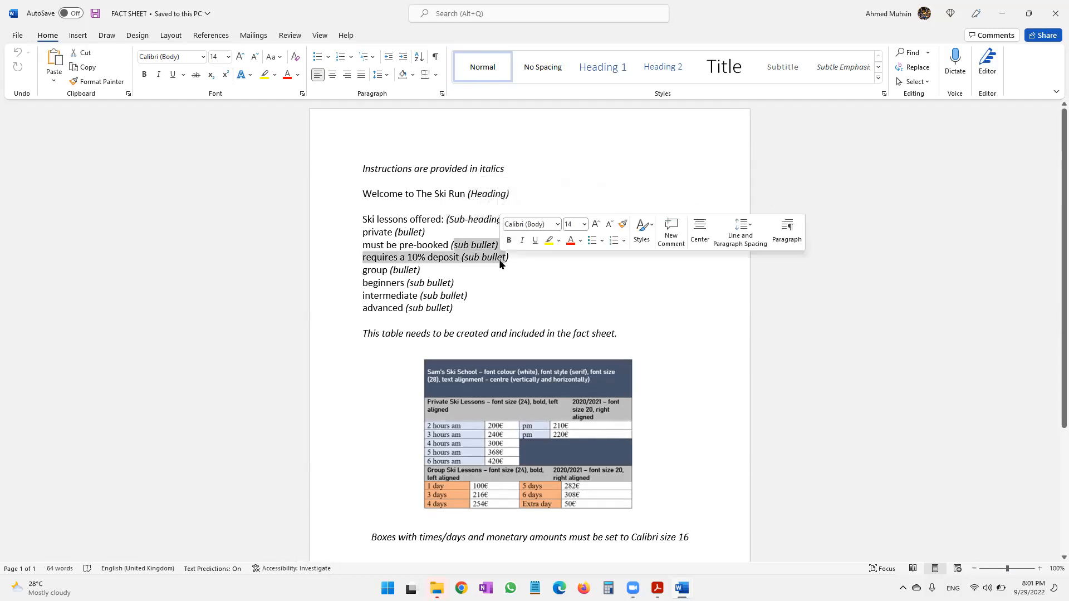
{"action": "left_click", "coordinate": [499, 262]}
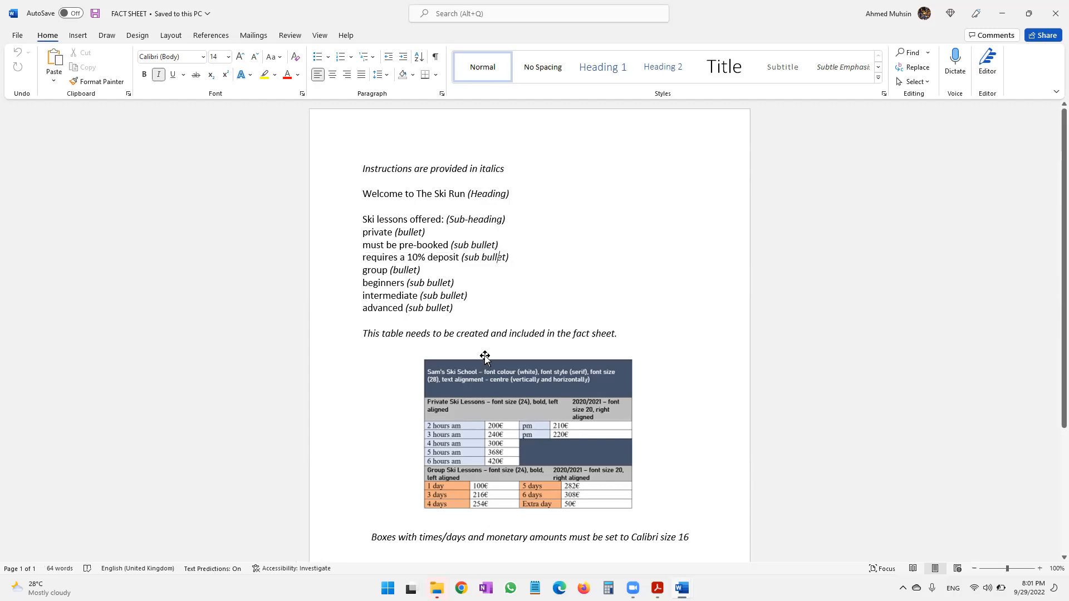
{"action": "left_click", "coordinate": [483, 399]}
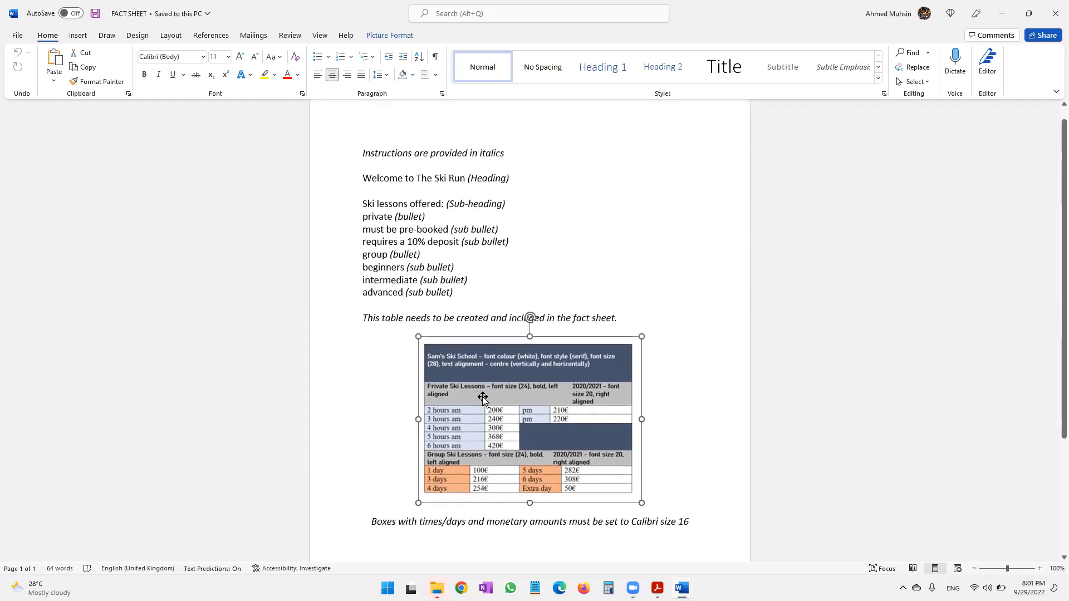
{"action": "key", "text": "alt+Tab"}
{"action": "key", "text": "alt+Tab"}
{"action": "key", "text": "alt+Tab"}
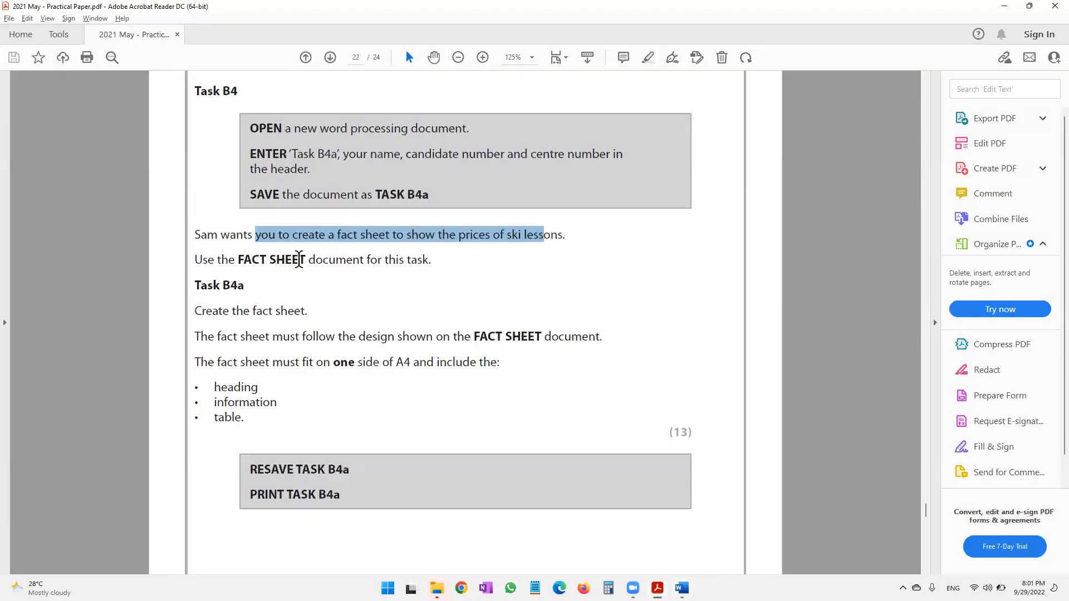
{"action": "left_click_drag", "start_coordinate": [235, 310], "coordinate": [600, 345]}
{"action": "left_click_drag", "start_coordinate": [265, 361], "coordinate": [500, 373]}
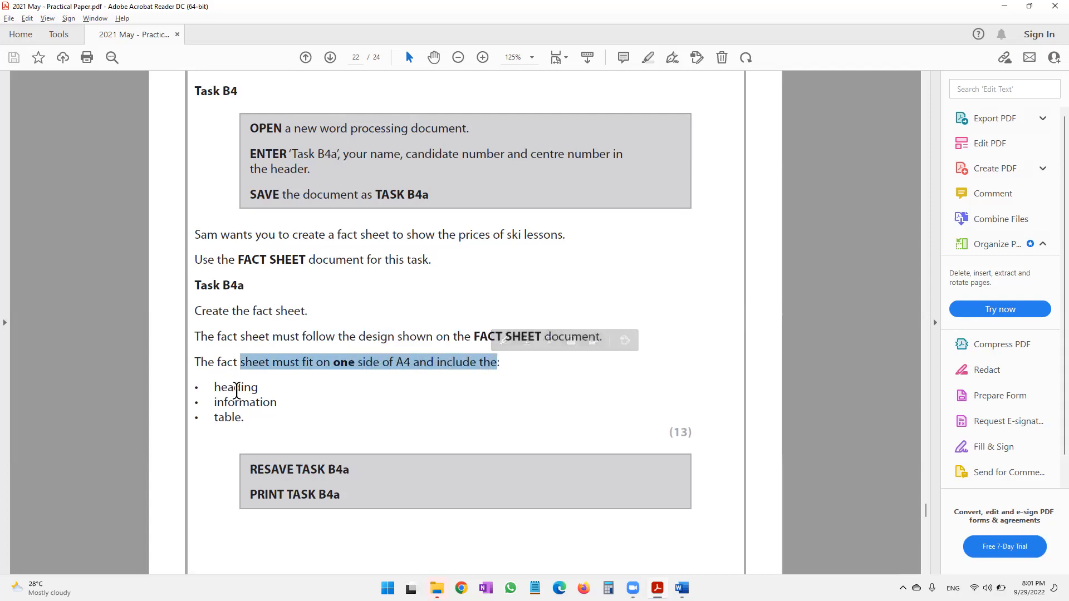
Step: Check the heading wording in FACT SHEET and enter "Welcome to the Ski Run" as the first line of the TASK B4a document
{"action": "key", "text": "alt+Tab"}
{"action": "key", "text": "alt+Tab"}
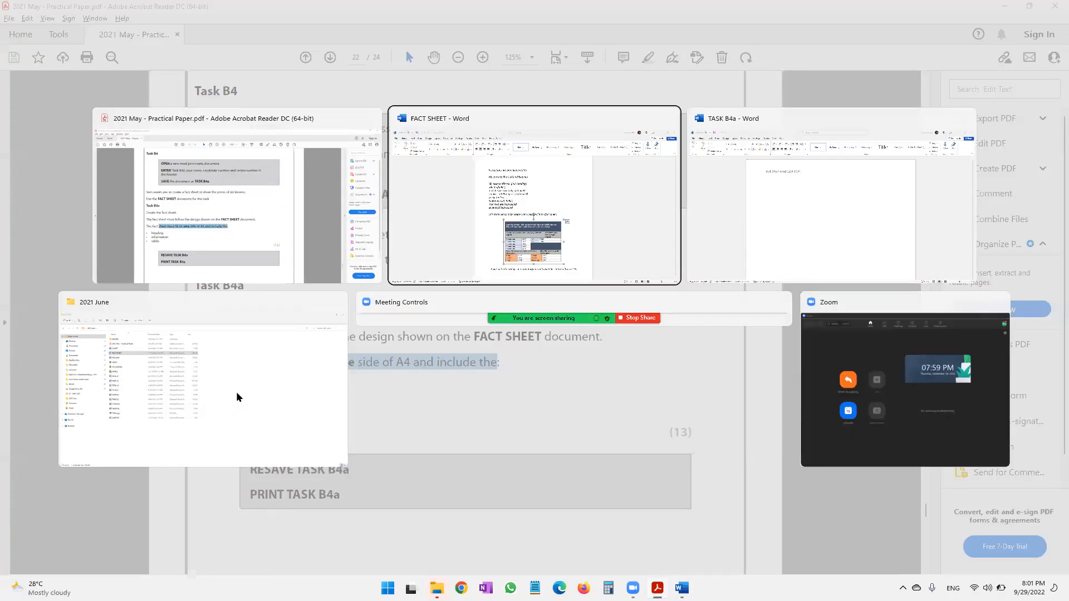
{"action": "left_click", "coordinate": [429, 177]}
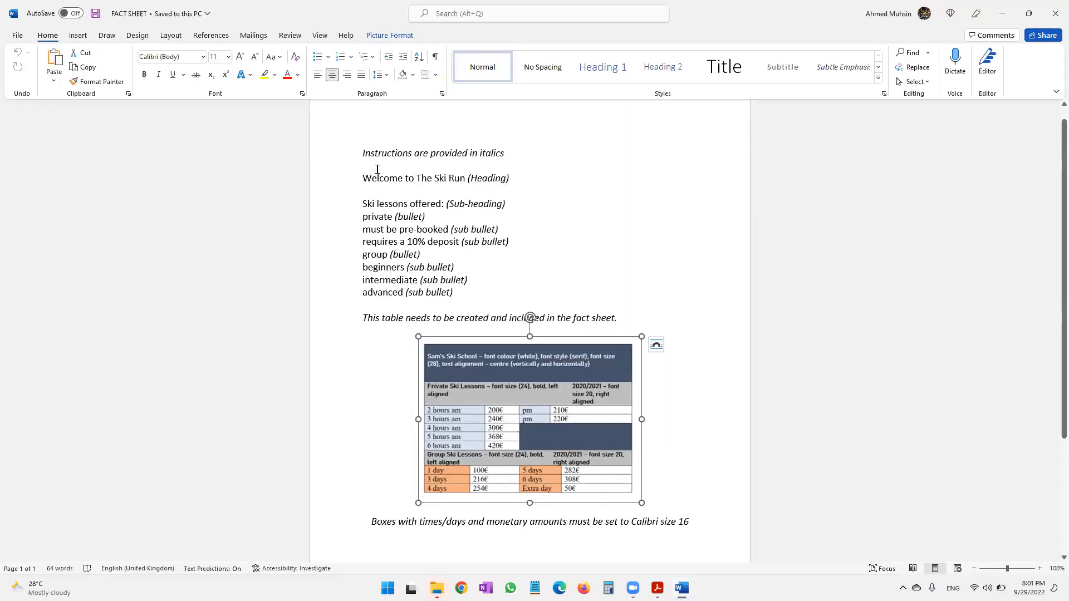
{"action": "left_click_drag", "start_coordinate": [363, 179], "coordinate": [449, 177]}
{"action": "key", "text": "alt+Tab"}
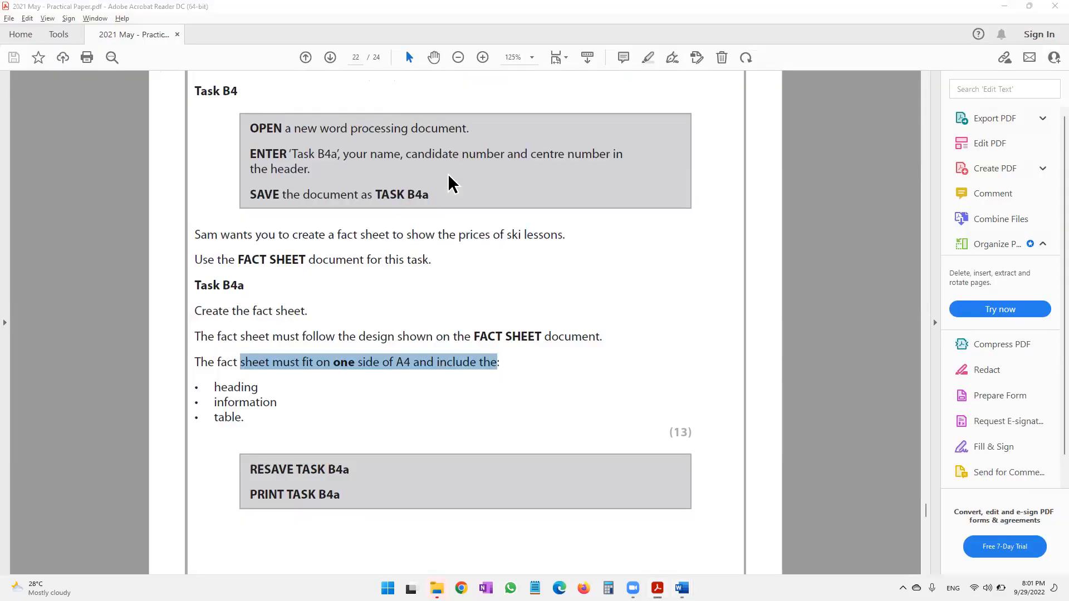
{"action": "key", "text": "alt+Tab"}
{"action": "key", "text": "alt+Tab"}
{"action": "type", "text": "W"}
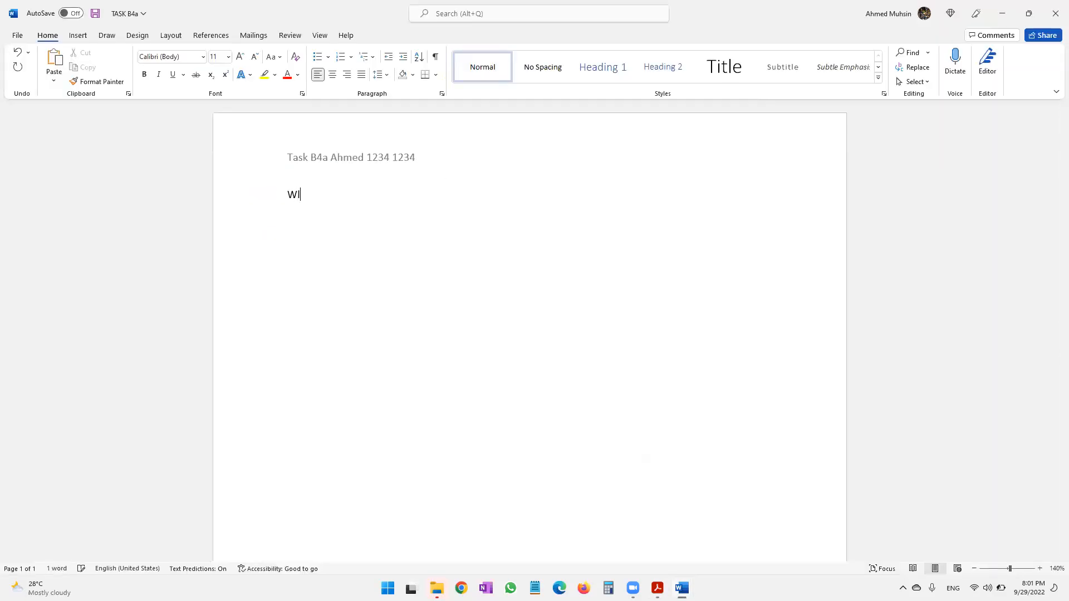
{"action": "type", "text": "elcome to t"}
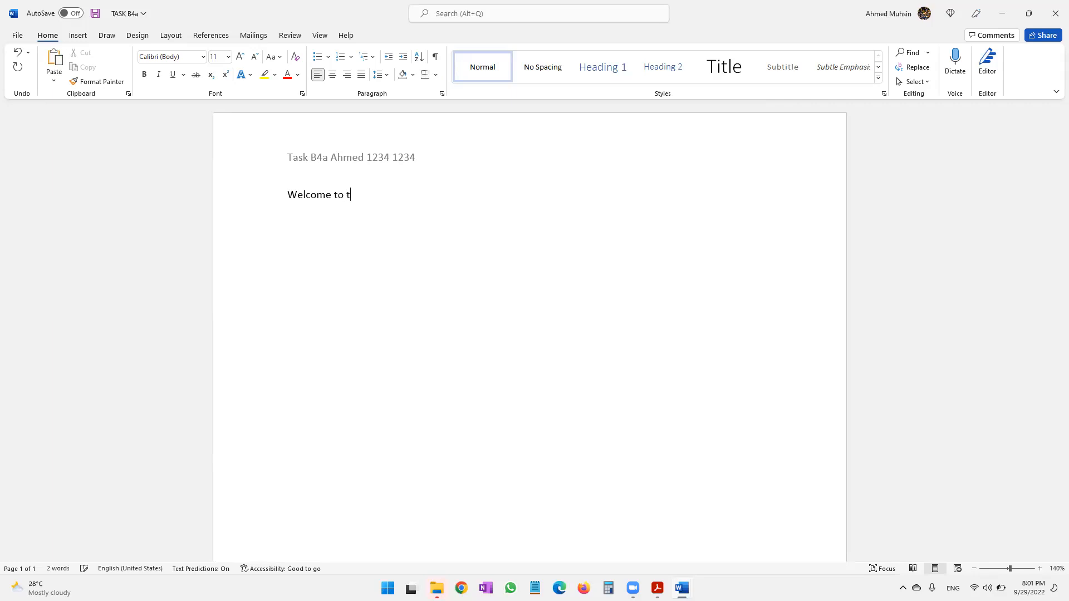
{"action": "type", "text": "he Ski Run"}
Step: Apply the Heading 1 style to the "Welcome to the Ski Run" line
{"action": "left_click_drag", "start_coordinate": [399, 194], "coordinate": [281, 198]}
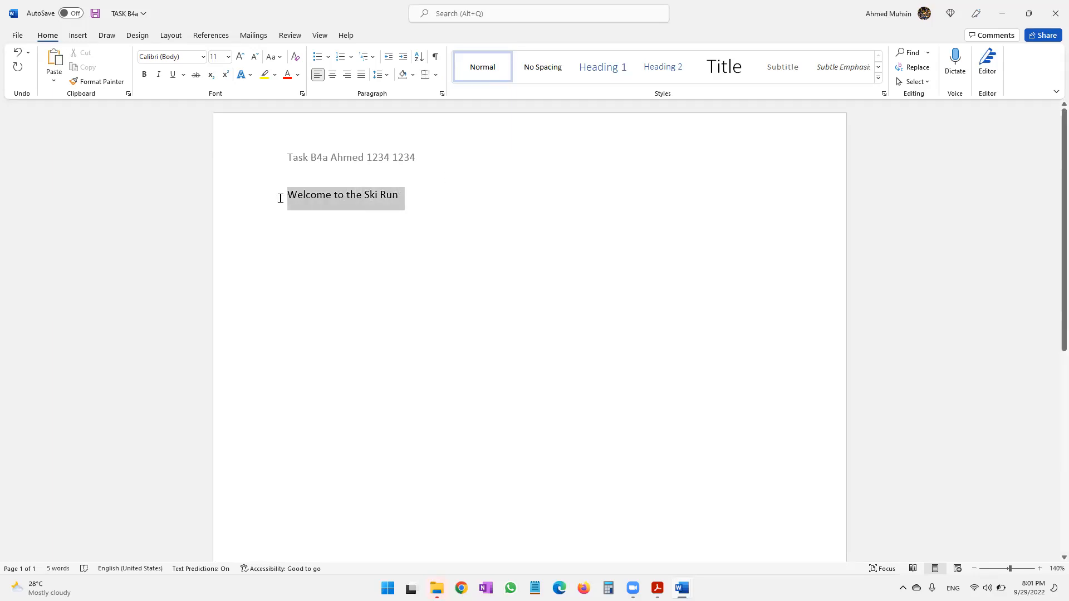
{"action": "left_click", "coordinate": [598, 76]}
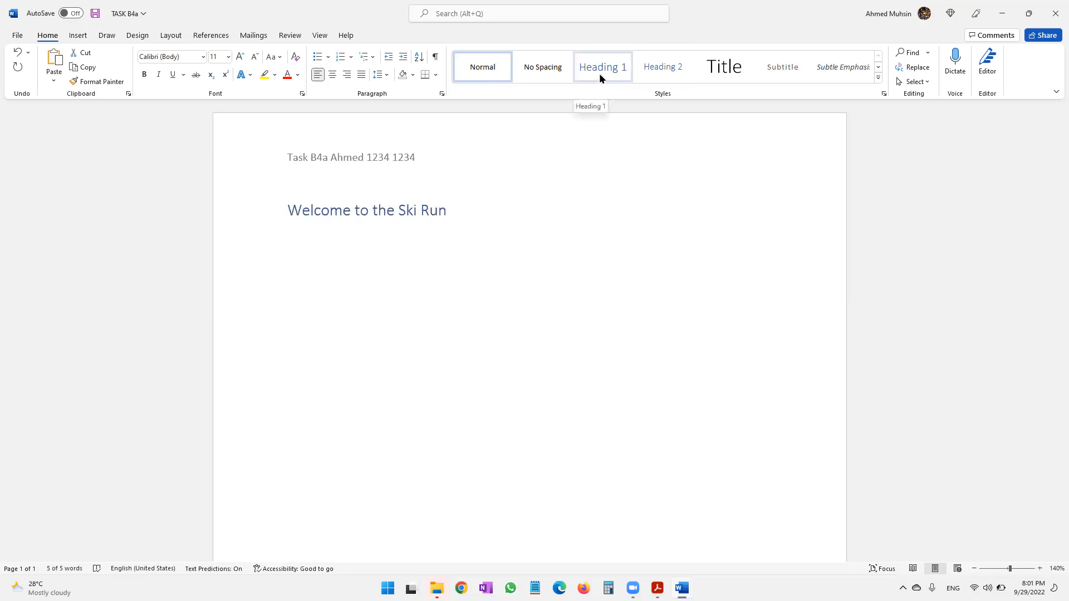
{"action": "left_click", "coordinate": [600, 72]}
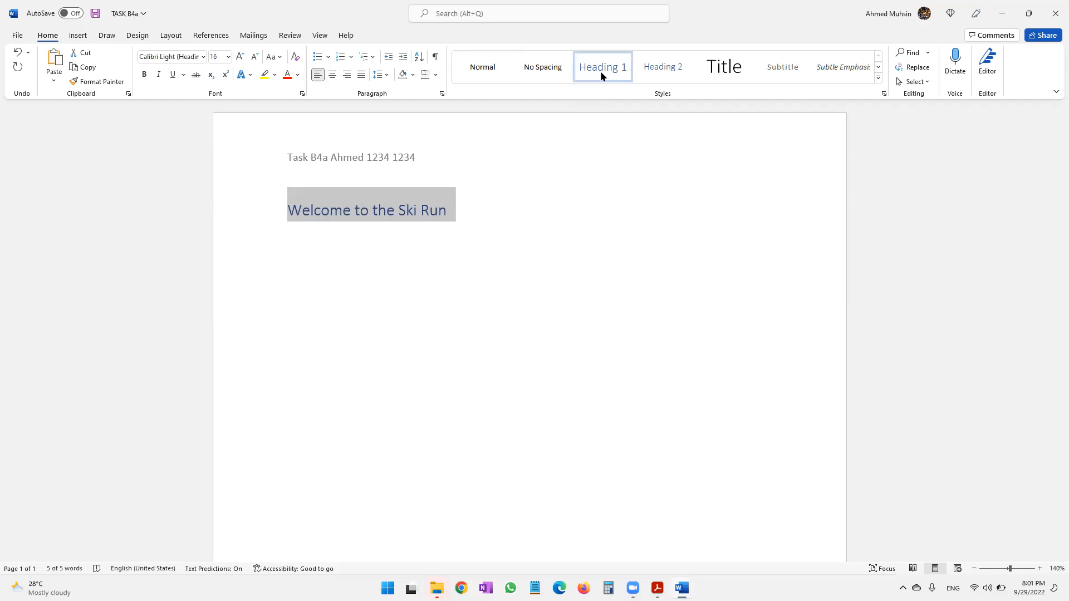
Step: Check the sub-heading wording in FACT SHEET and add "Ski Lessons Offered" below the heading in the TASK B4a document
{"action": "key", "text": "alt+Tab"}
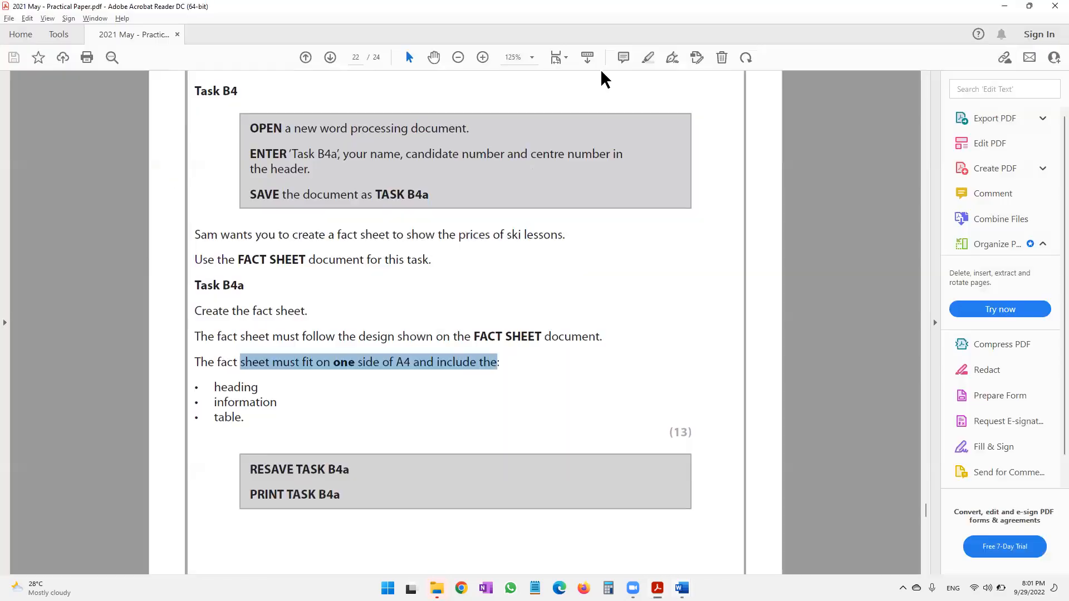
{"action": "key", "text": "alt+Tab"}
{"action": "key", "text": "alt+Tab"}
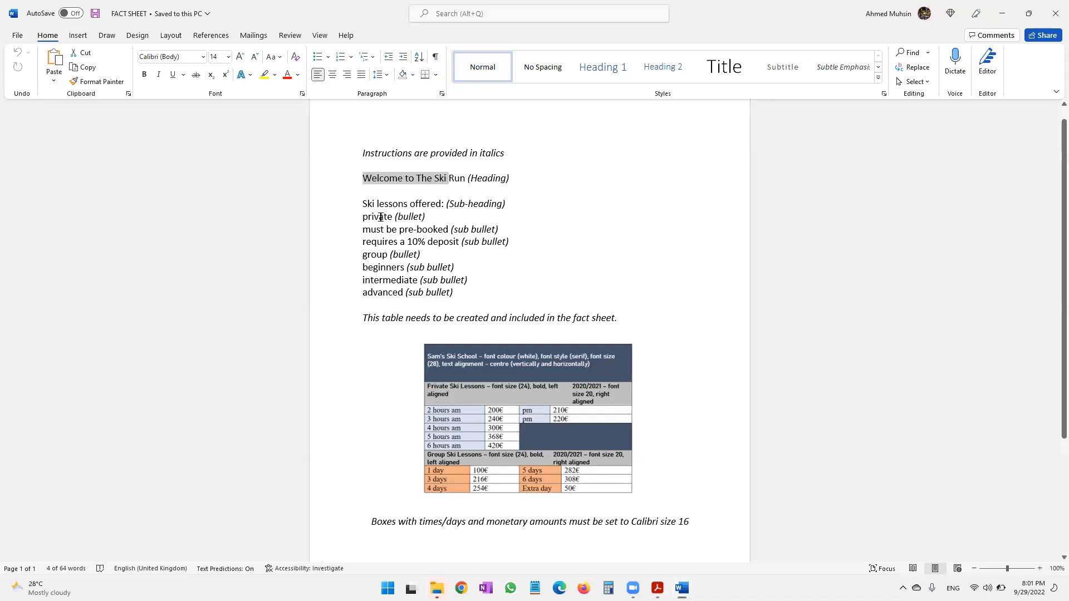
{"action": "key", "text": "alt+Tab"}
{"action": "key", "text": "alt+Tab"}
{"action": "key", "text": "ctrl+a"}
{"action": "key", "text": "Right"}
{"action": "key", "text": "Return"}
{"action": "type", "text": "Ski Lessons Offered"}
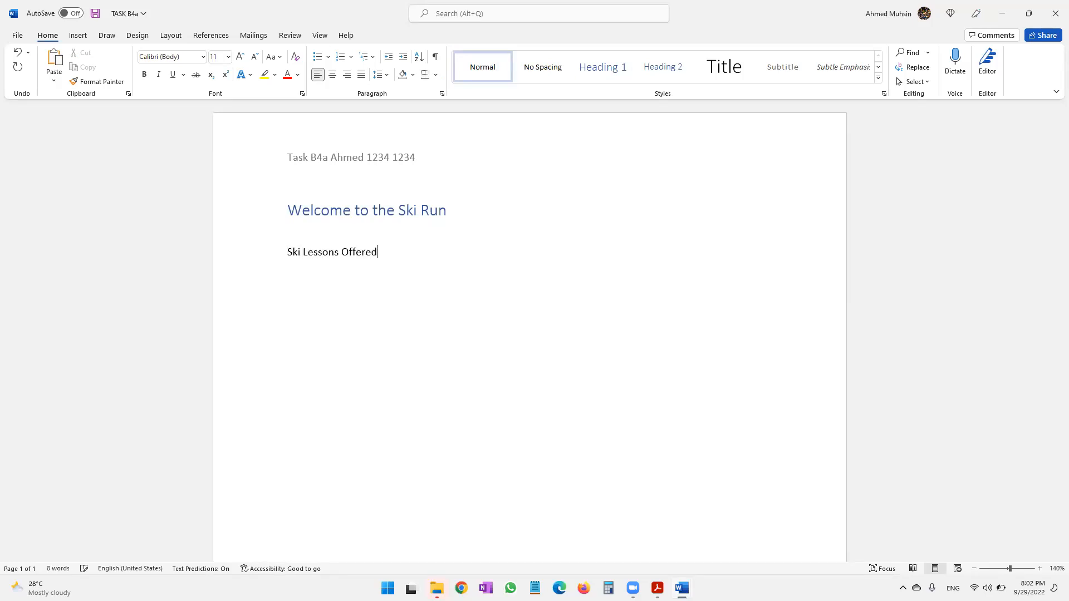
Step: Apply the Heading 2 style to "Ski Lessons Offered" and start a bulleted list below it with "Private"
{"action": "key", "text": "shift+Home"}
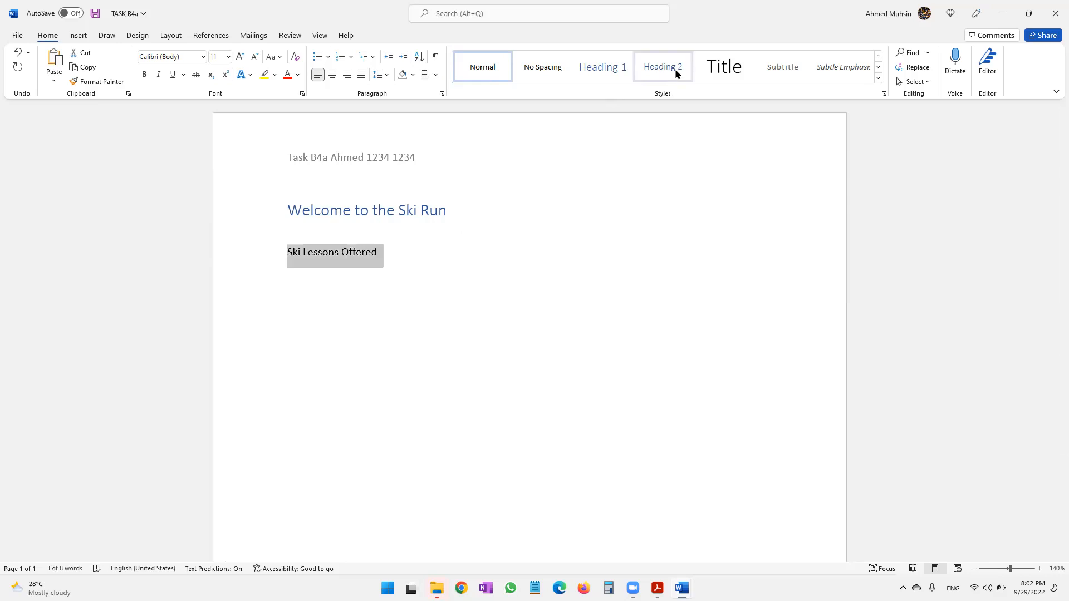
{"action": "left_click", "coordinate": [675, 68]}
{"action": "key", "text": "alt+Tab"}
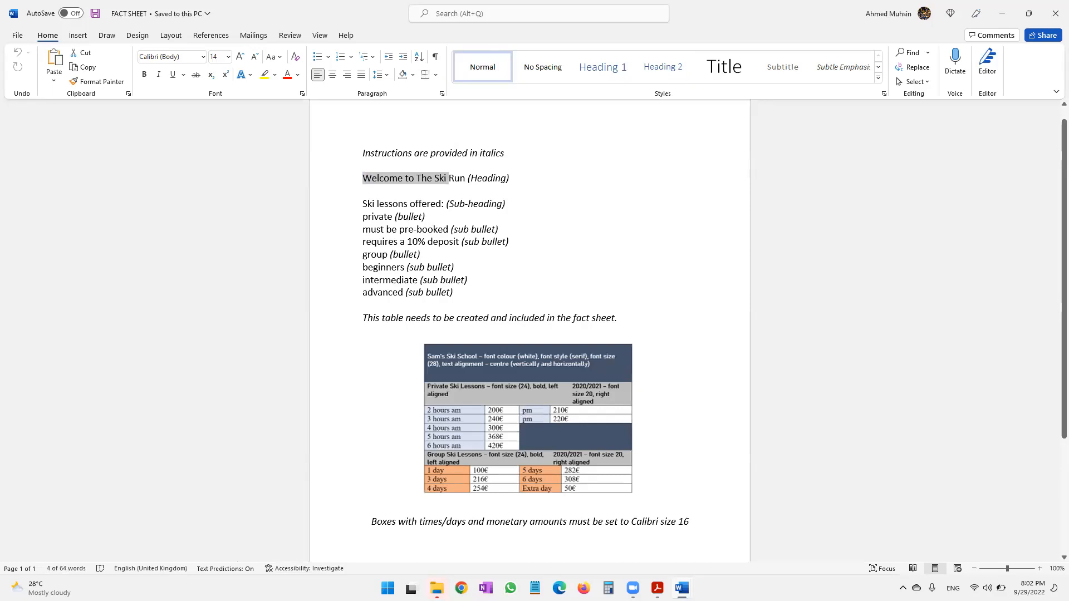
{"action": "key", "text": "alt+Tab"}
{"action": "key", "text": "End"}
{"action": "key", "text": "Return"}
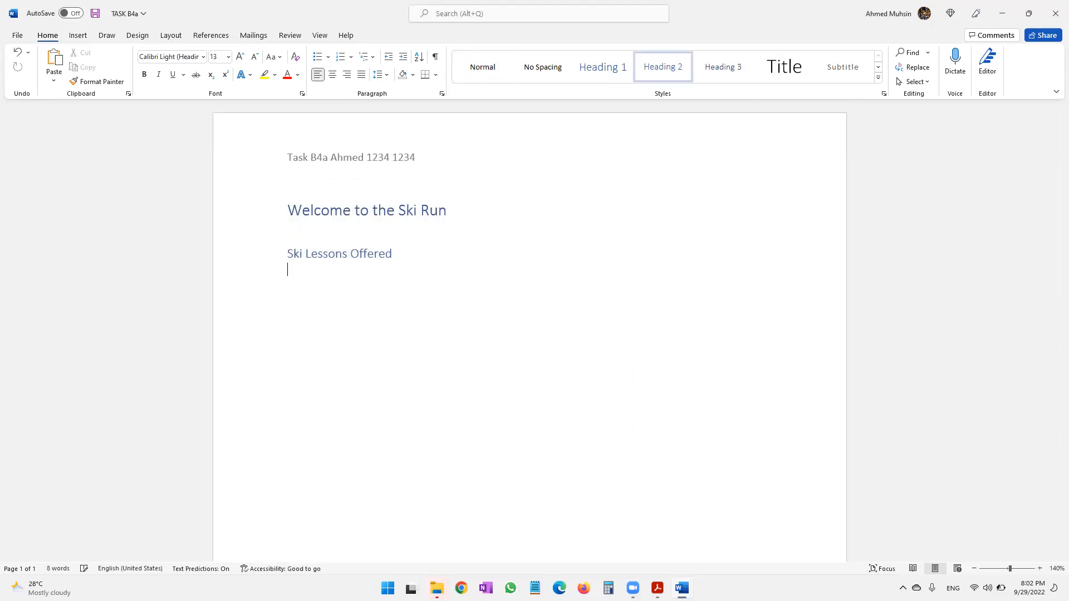
{"action": "left_click", "coordinate": [316, 63]}
{"action": "type", "text": "Private"}
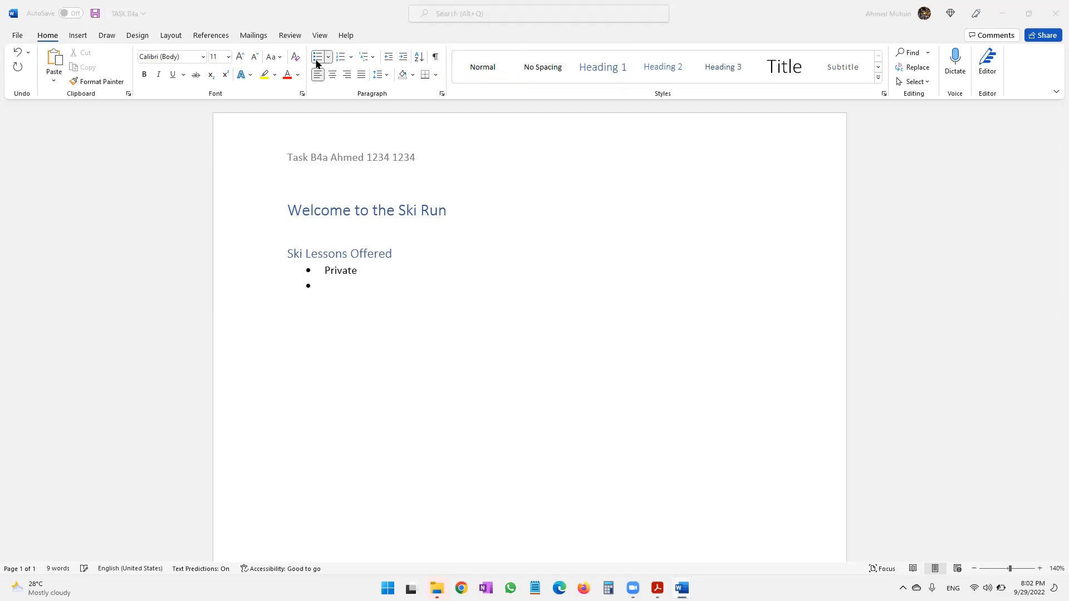
Step: Following FACT SHEET, add the sub-bullets "Must be pre-booked" and "Requires a 10% deposit" under "Private" in TASK B4a
{"action": "key", "text": "alt+Tab"}
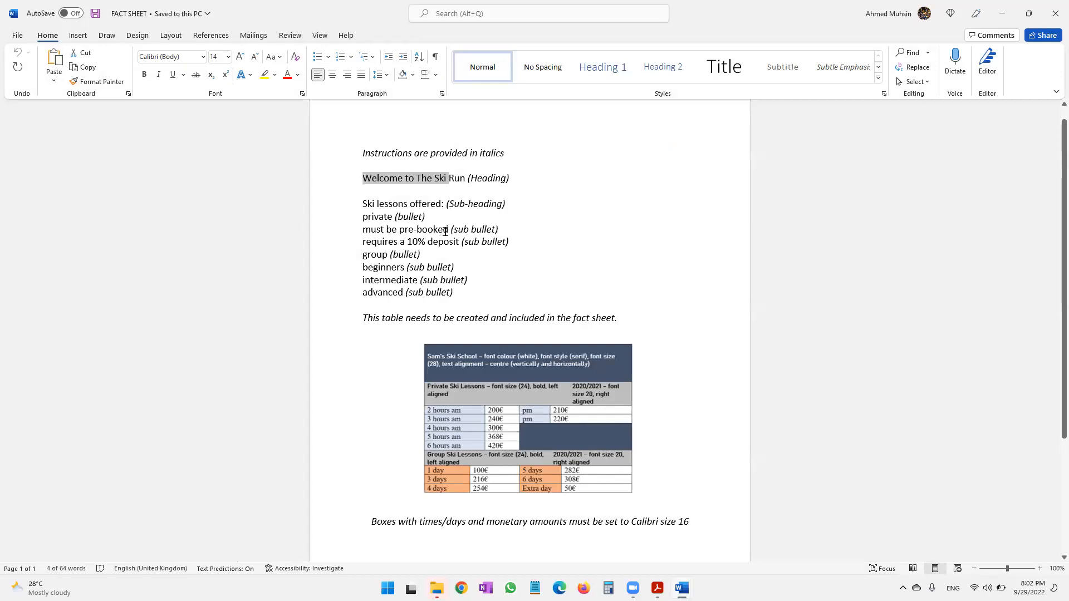
{"action": "key", "text": "alt+Tab"}
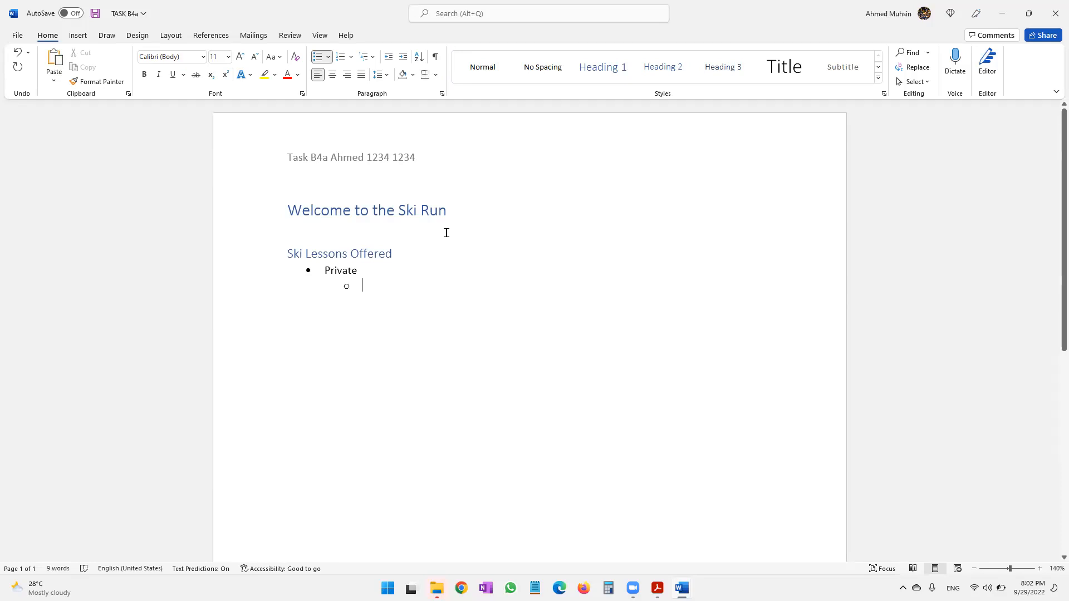
{"action": "type", "text": "Must b"}
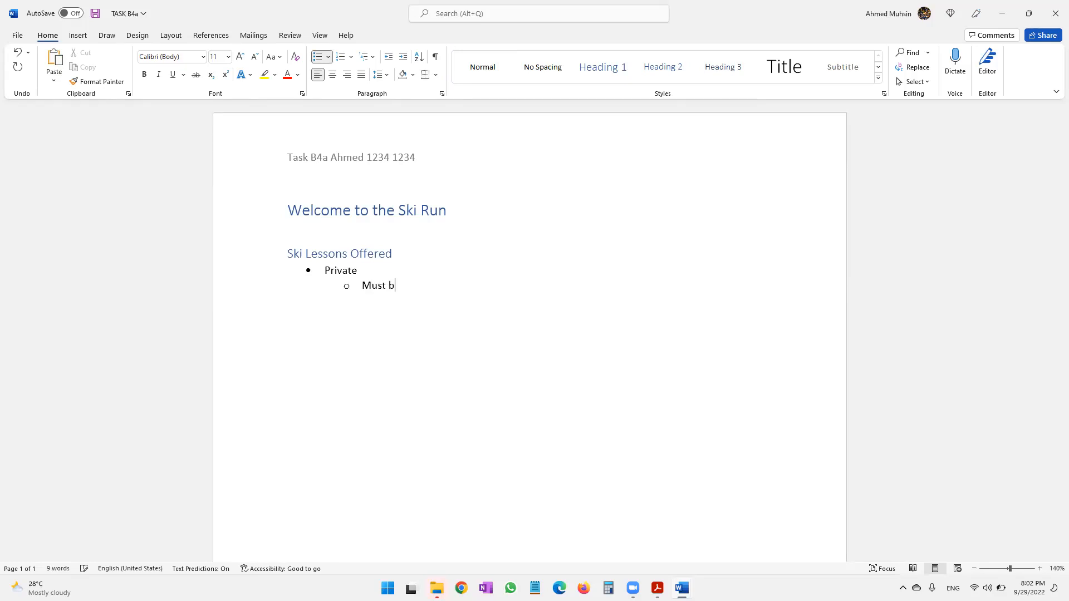
{"action": "type", "text": "e pre-booked"}
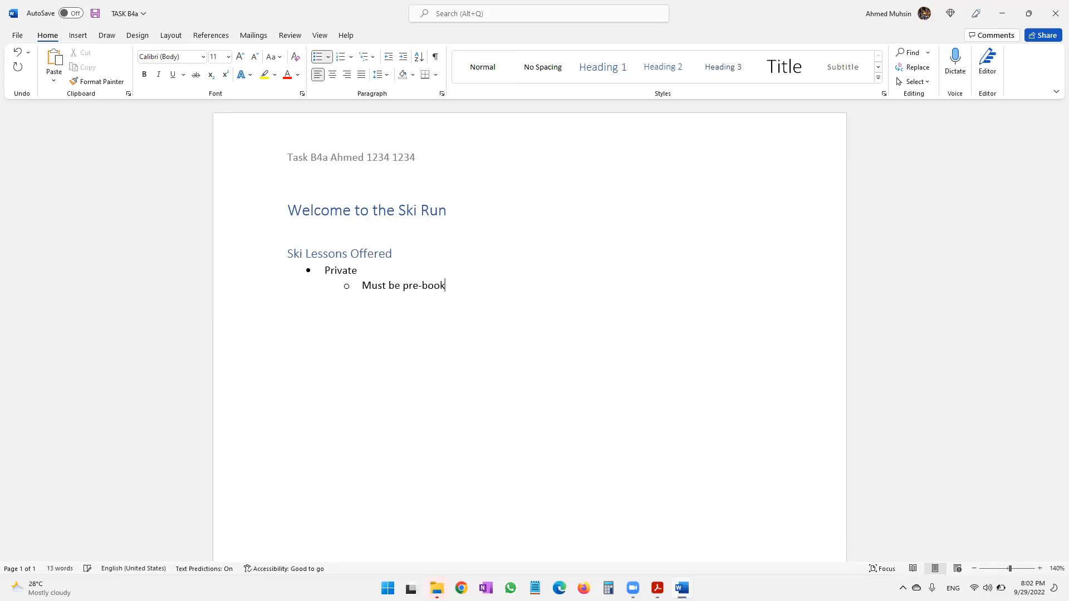
{"action": "key", "text": "alt+Tab"}
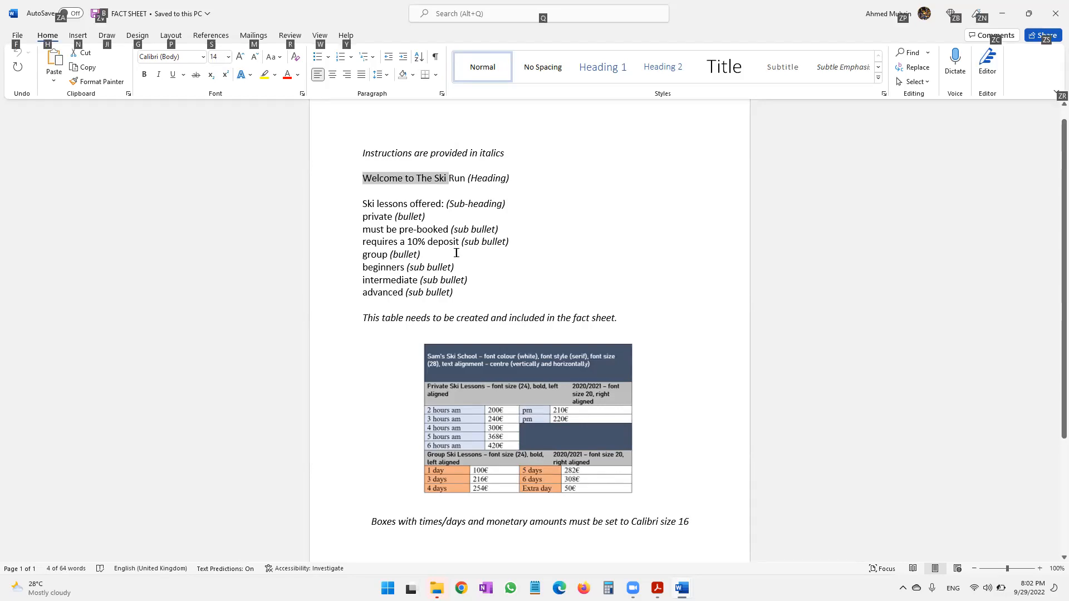
{"action": "key", "text": "alt+Tab"}
{"action": "key", "text": "Return"}
{"action": "type", "text": "Re"}
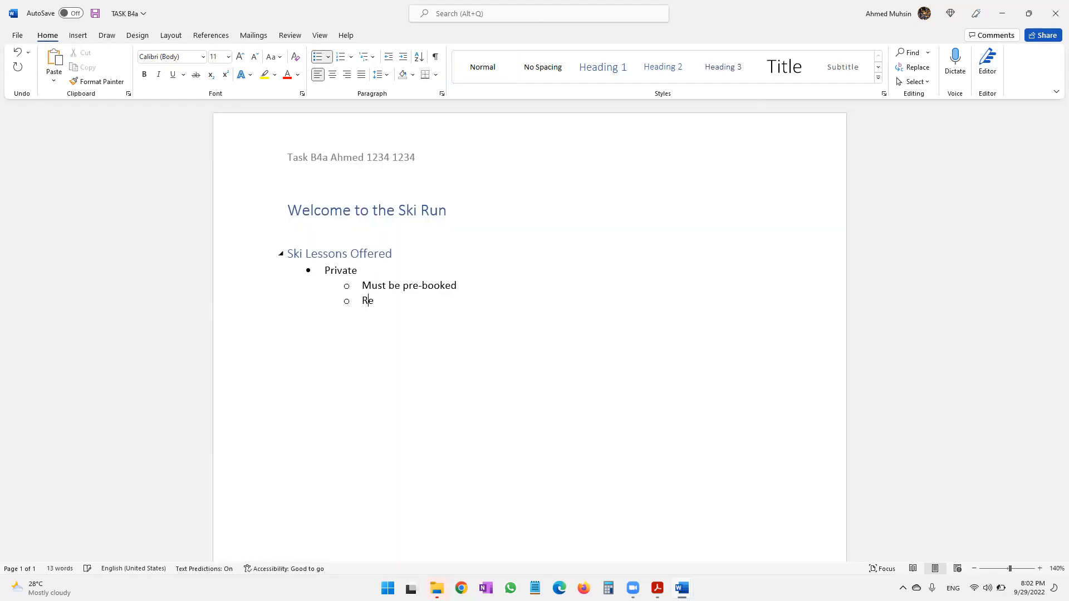
{"action": "type", "text": "quires a 10% deposit"}
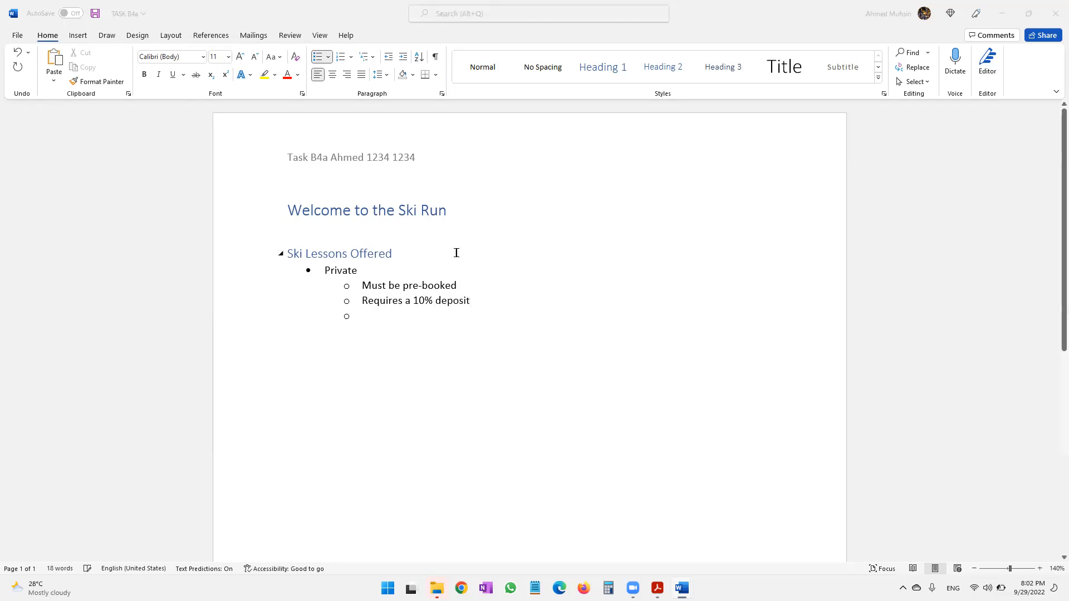
Step: Check the next item in FACT SHEET and add "Group" as a first-level bullet in TASK B4a
{"action": "key", "text": "alt+Tab"}
{"action": "left_click", "coordinate": [427, 256]}
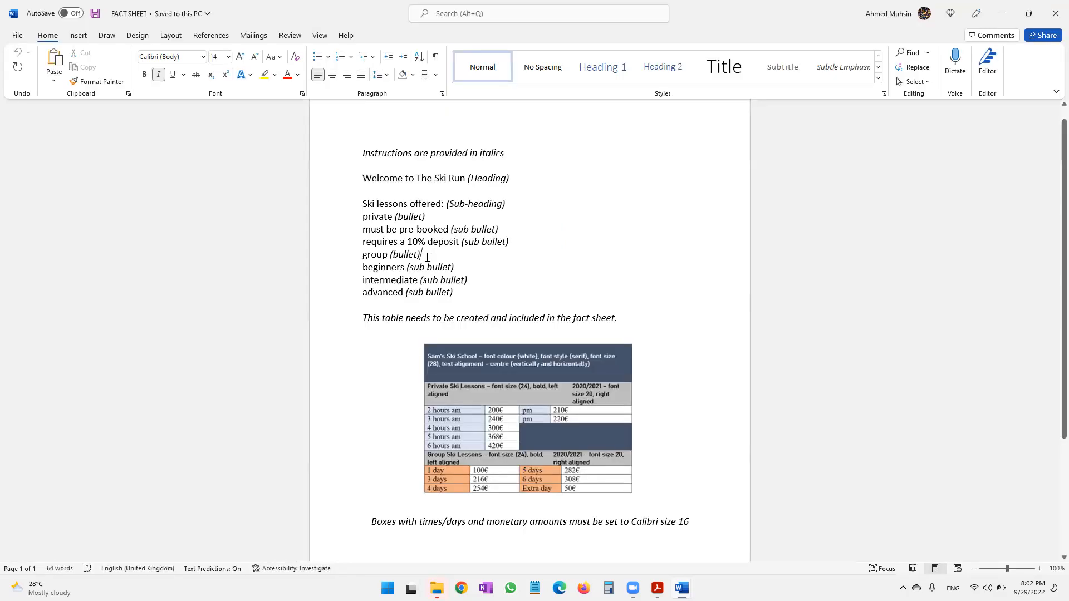
{"action": "key", "text": "alt+Tab"}
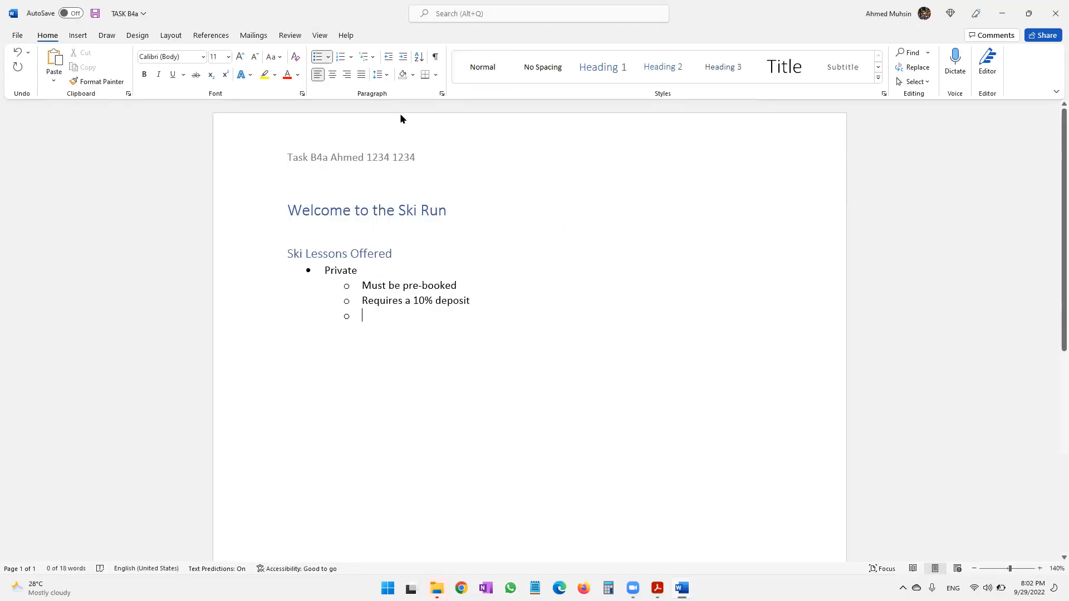
{"action": "left_click", "coordinate": [388, 58]}
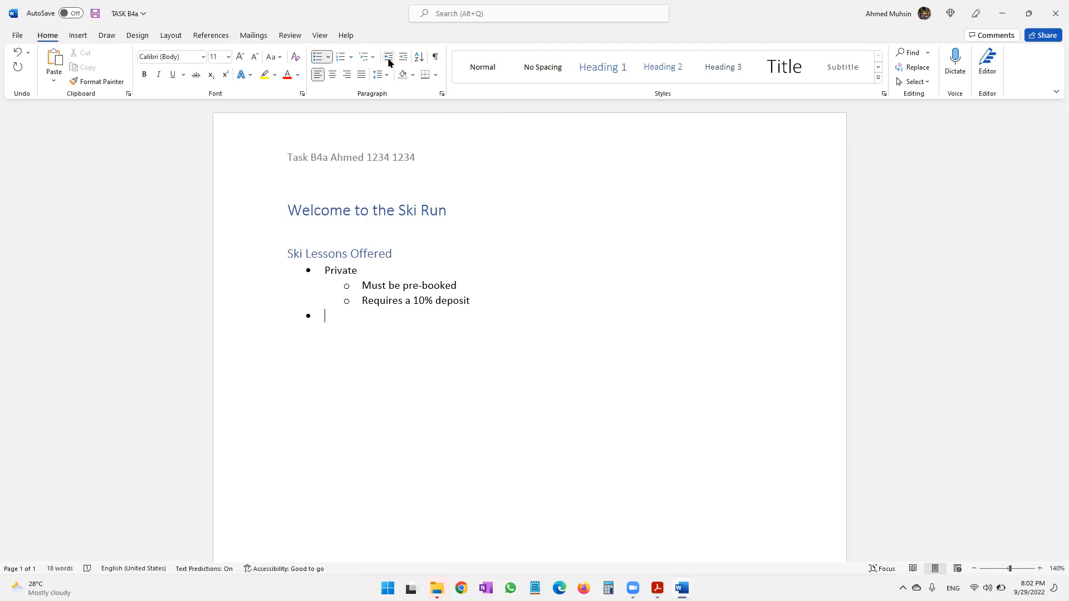
{"action": "type", "text": "Group"}
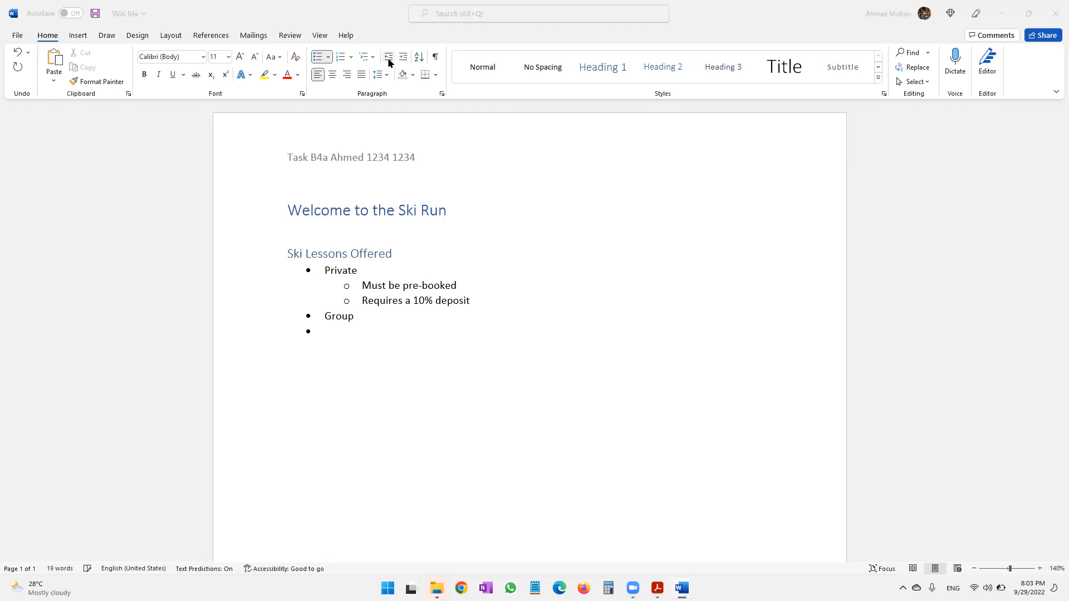
Step: Following FACT SHEET, add the sub-bullets "Beginners", "Intermediate" and "Advanced" under "Group" in TASK B4a
{"action": "key", "text": "alt+Tab"}
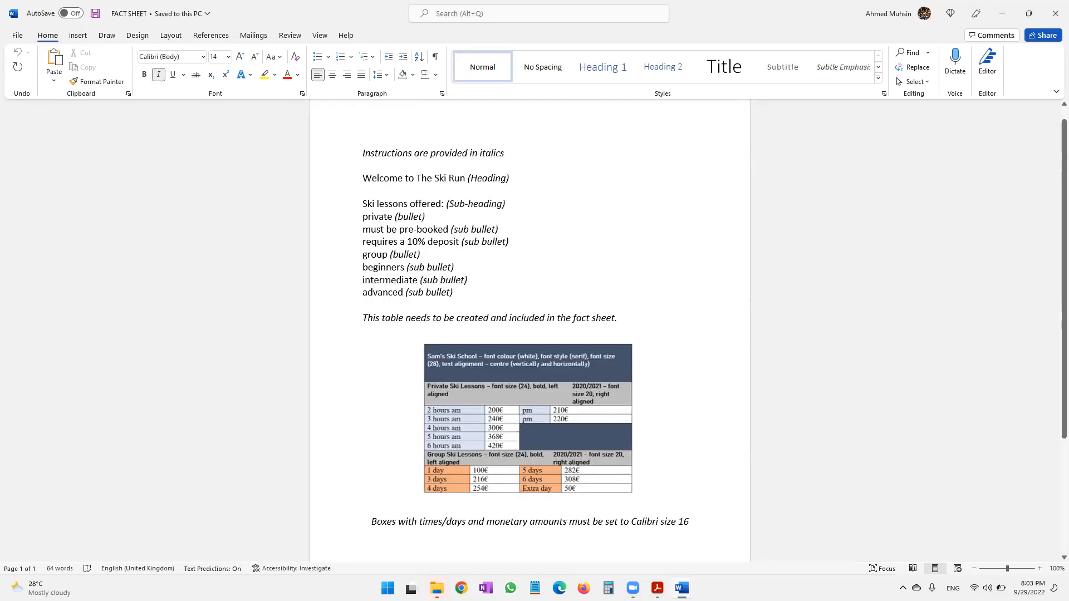
{"action": "left_click", "coordinate": [394, 266]}
{"action": "key", "text": "alt+Tab"}
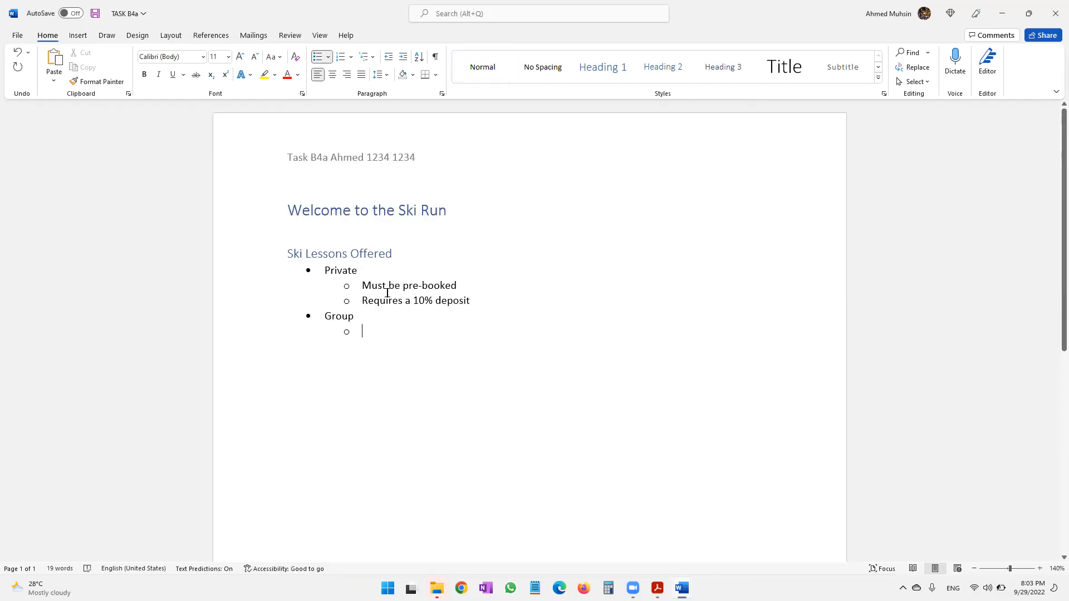
{"action": "type", "text": "Begi"}
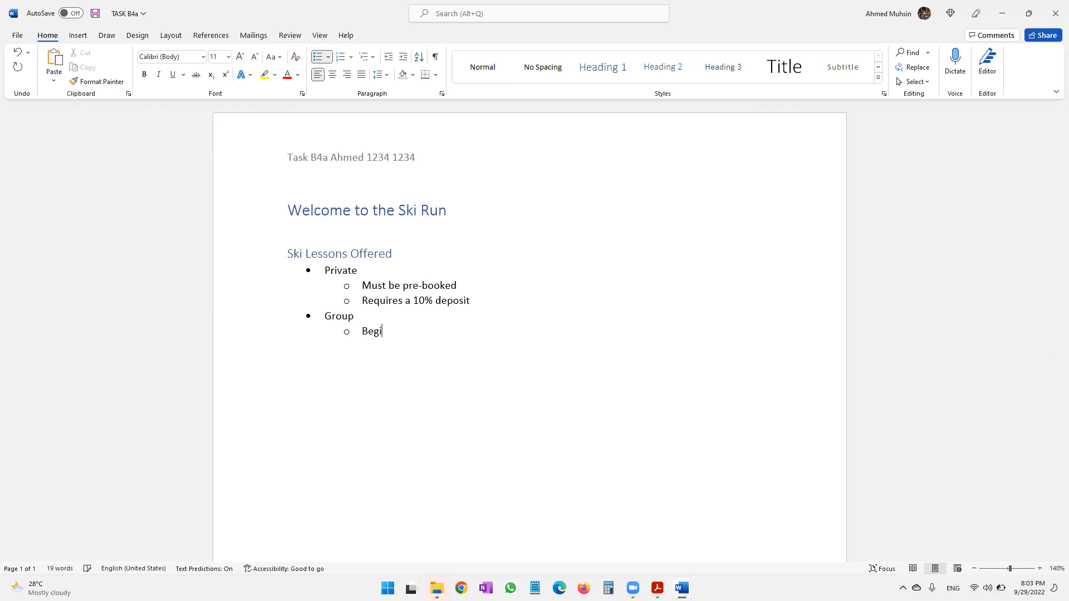
{"action": "type", "text": "nners "}
{"action": "type", "text": "Intermed"}
{"action": "type", "text": "iate "}
{"action": "type", "text": "Advanced"}
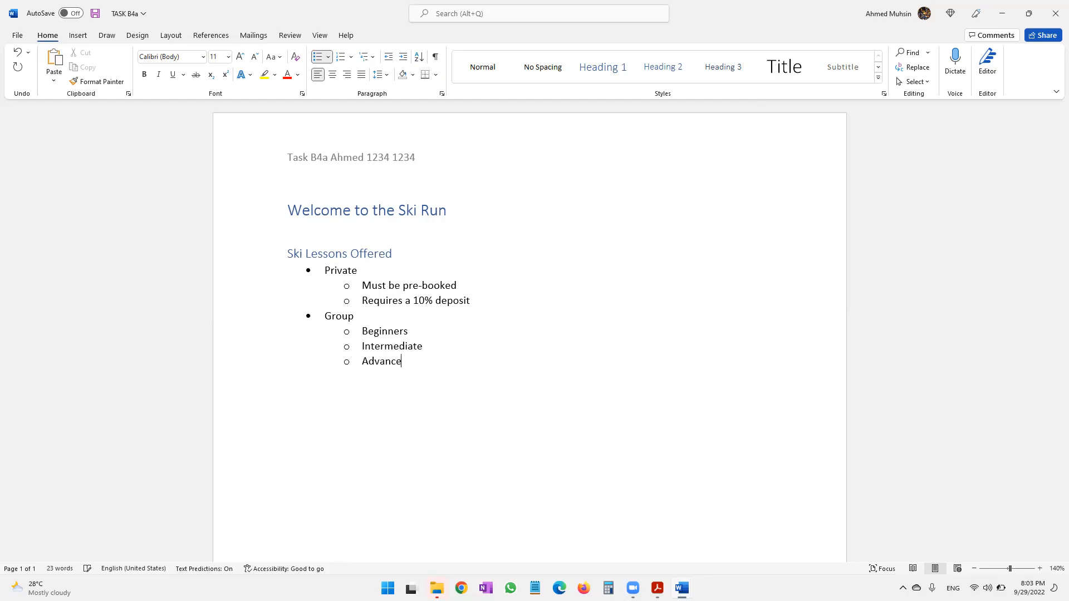
Step: Check what follows the bullets in FACT SHEET, and end the TASK B4a list with an empty unbulleted line below "Advanced"
{"action": "key", "text": "alt+Tab"}
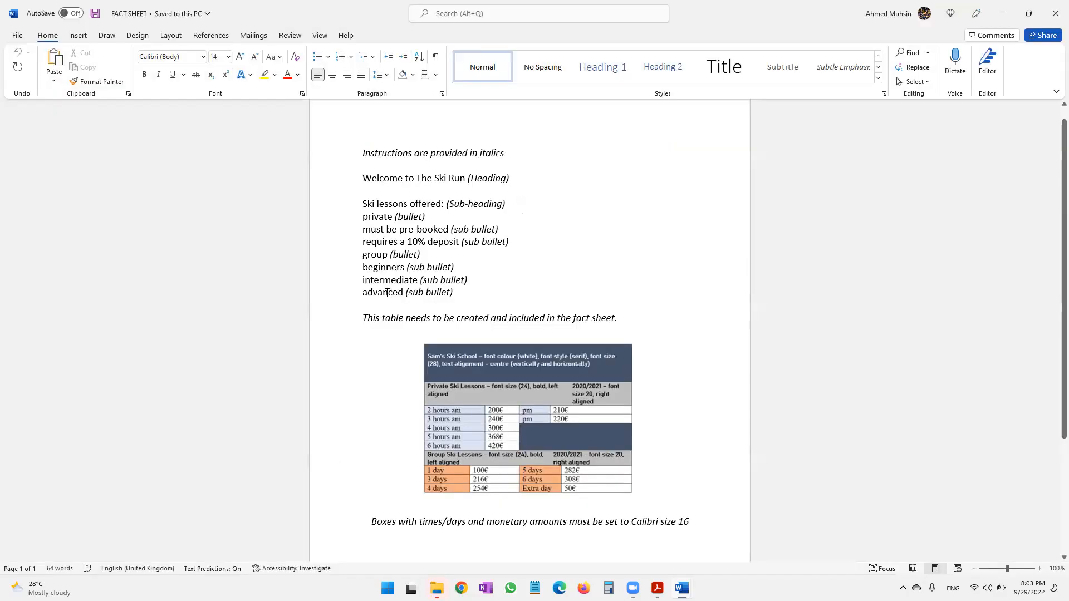
{"action": "left_click", "coordinate": [505, 392]}
{"action": "key", "text": "alt+Tab"}
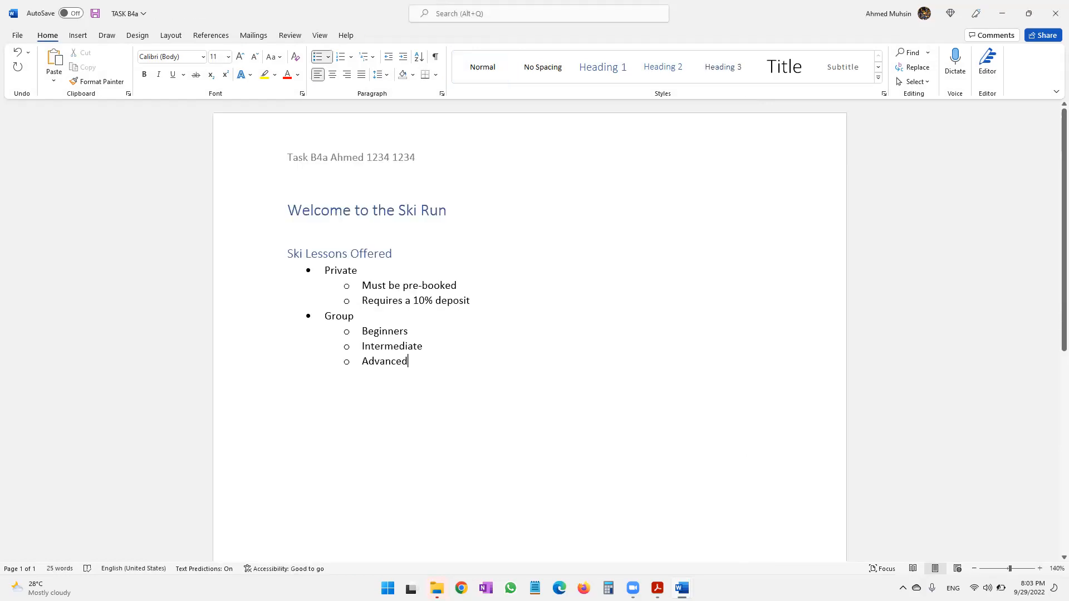
{"action": "key", "text": "Return"}
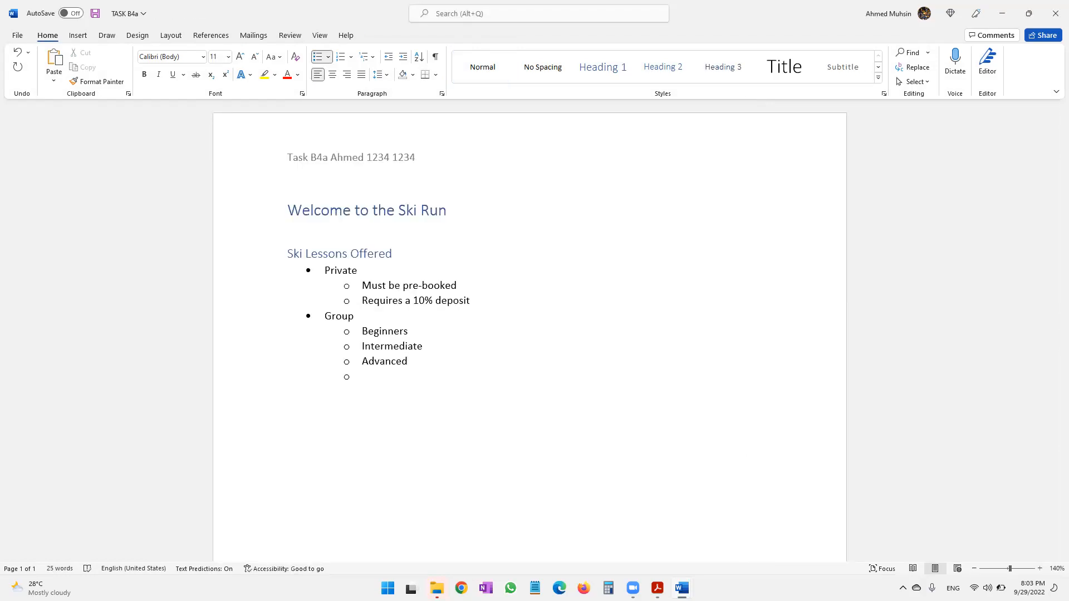
{"action": "key", "text": "Return"}
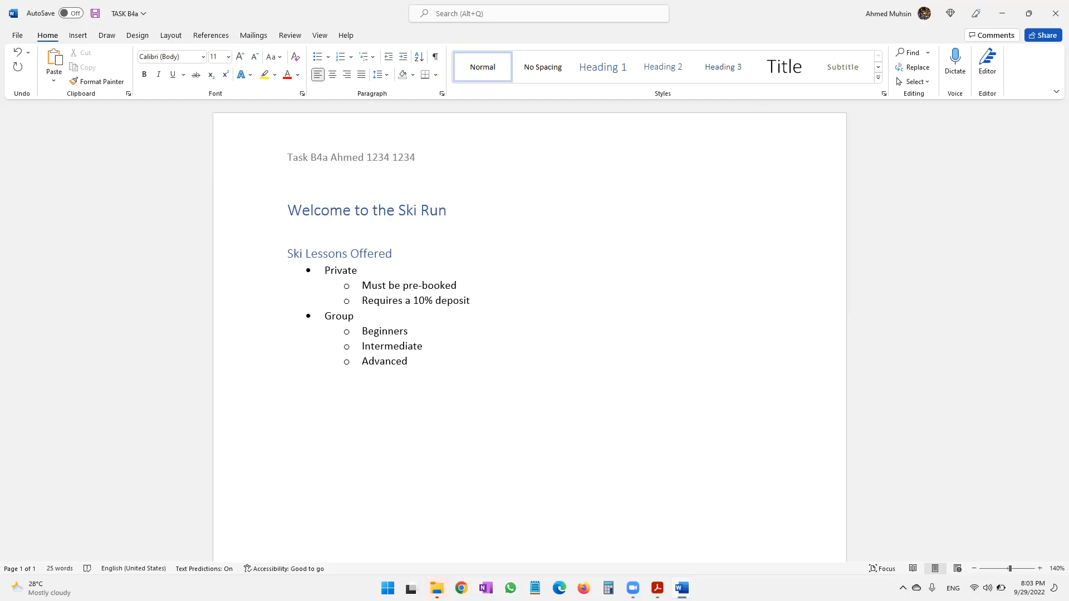
Step: Examine the price table's rows, columns and formatting notes in FACT SHEET at a readable size
{"action": "key", "text": "alt+Tab"}
{"action": "left_click", "coordinate": [611, 412]}
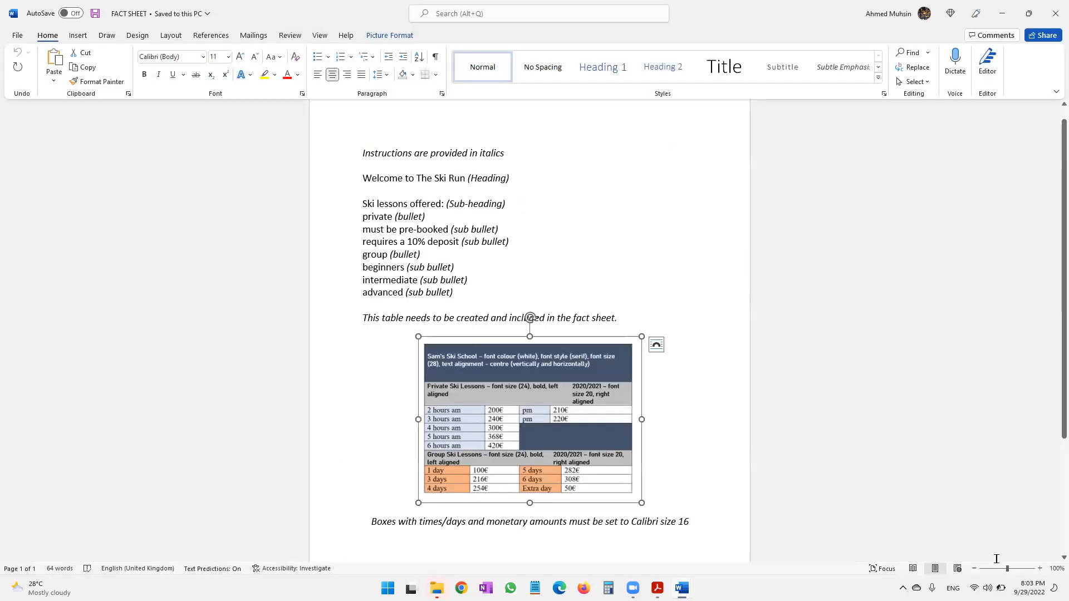
{"action": "left_click", "coordinate": [1039, 568]}
{"action": "left_click", "coordinate": [1039, 568]}
{"action": "left_click", "coordinate": [1039, 568]}
{"action": "left_click", "coordinate": [1039, 568]}
{"action": "left_click", "coordinate": [1039, 568]}
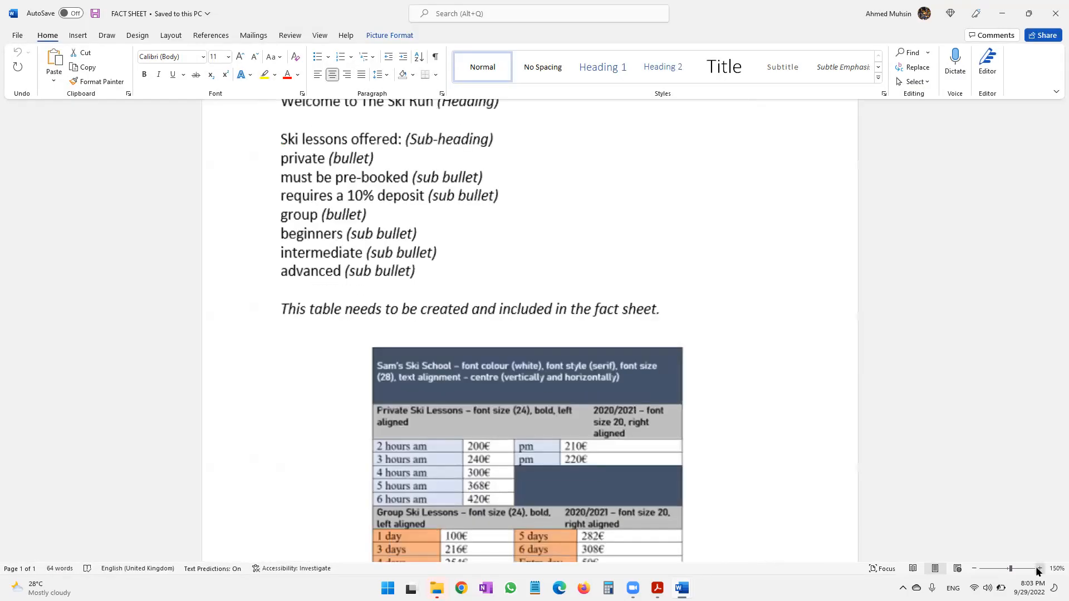
{"action": "left_click", "coordinate": [1039, 568]}
{"action": "left_click", "coordinate": [1039, 569]}
{"action": "left_click", "coordinate": [1039, 568]}
{"action": "left_click", "coordinate": [1040, 568]}
{"action": "left_click", "coordinate": [1039, 569]}
{"action": "left_click", "coordinate": [1040, 569]}
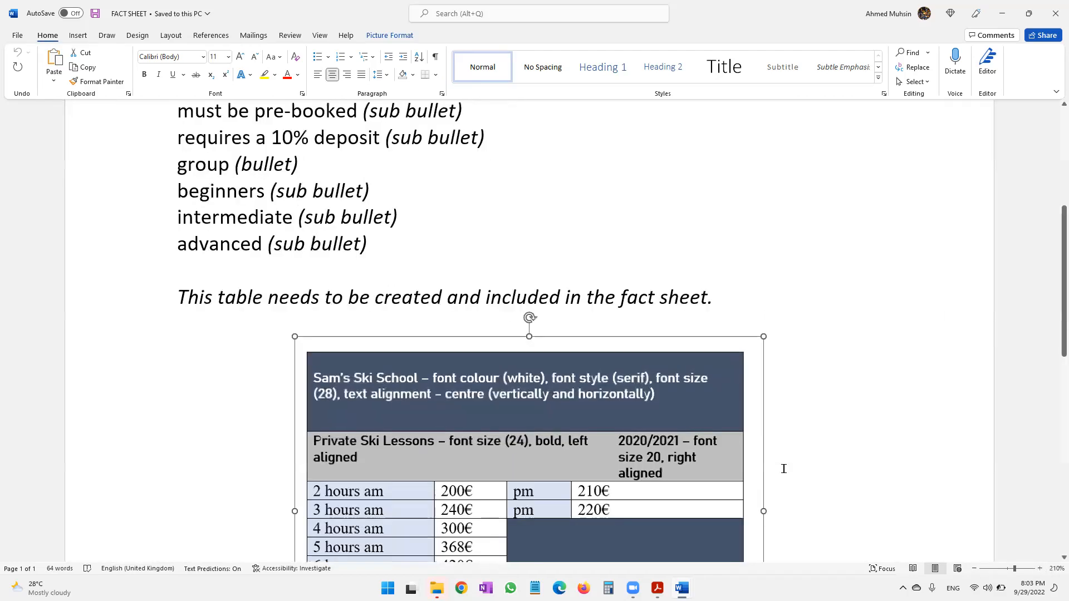
{"action": "scroll", "coordinate": [776, 466], "scroll_direction": "down", "scroll_amount": 5}
{"action": "scroll", "coordinate": [783, 467], "scroll_direction": "up", "scroll_amount": 2}
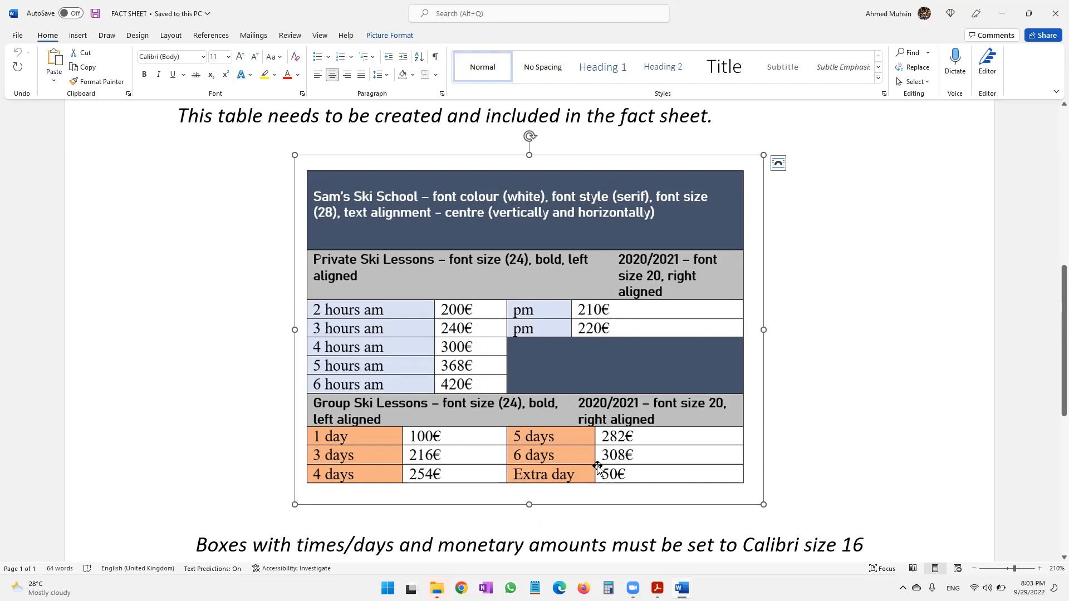
Step: Insert a table with 4 columns and 11 rows below the bulleted list in TASK B4a
{"action": "key", "text": "alt+Tab"}
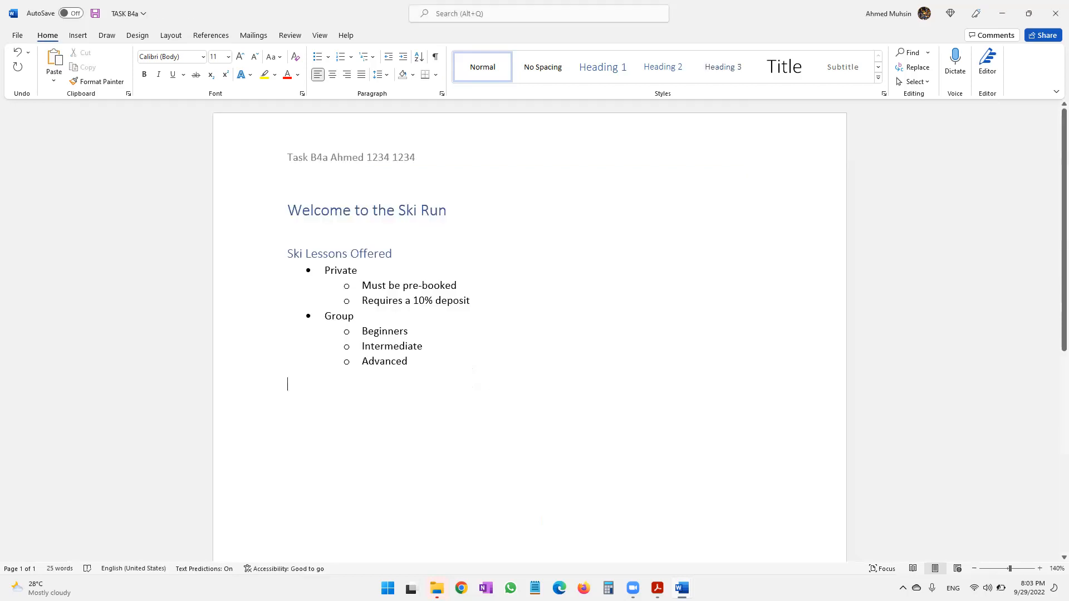
{"action": "left_click", "coordinate": [78, 35]}
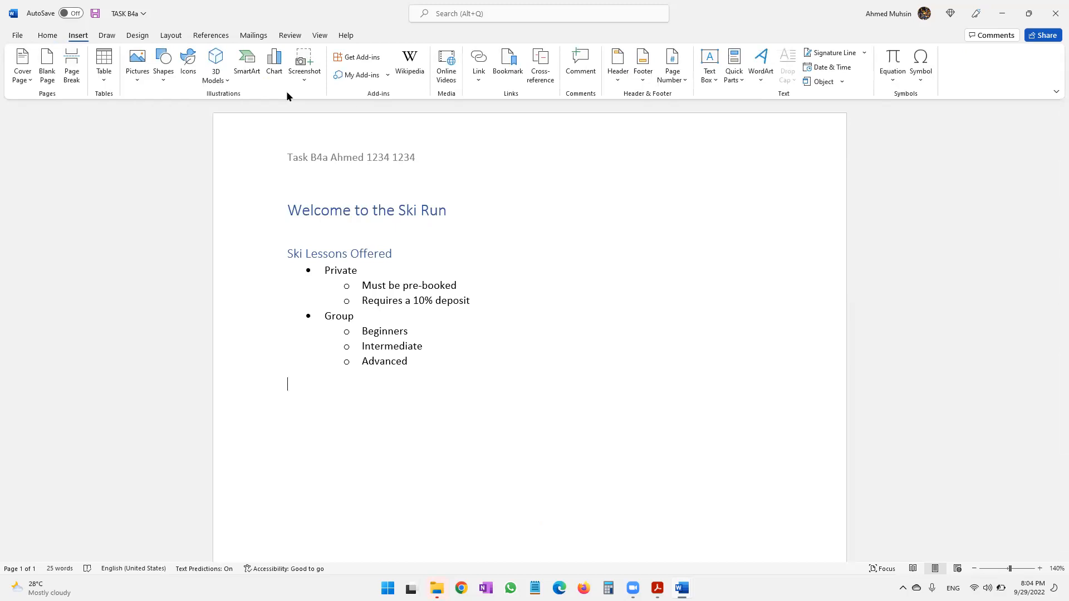
{"action": "left_click", "coordinate": [101, 74]}
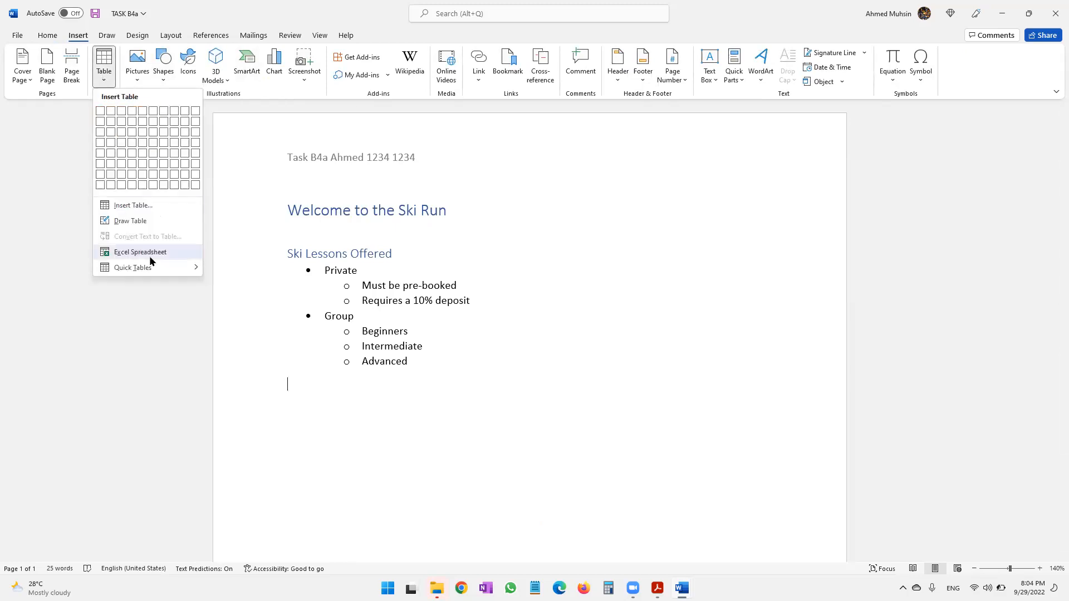
{"action": "left_click", "coordinate": [147, 208]}
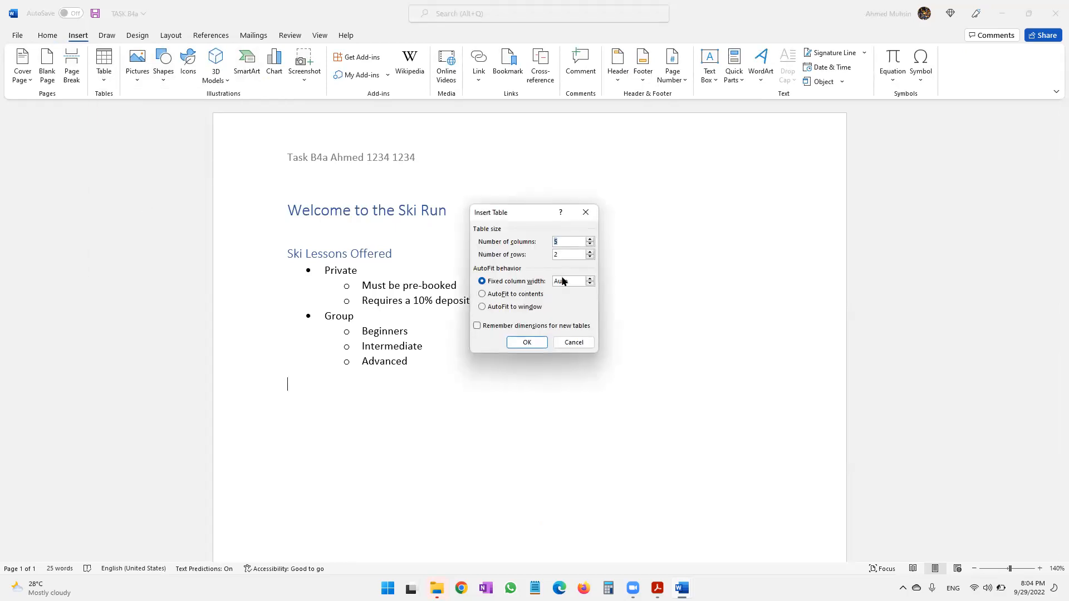
{"action": "type", "text": "4"}
{"action": "key", "text": "Tab"}
{"action": "type", "text": "11"}
{"action": "left_click", "coordinate": [538, 345]}
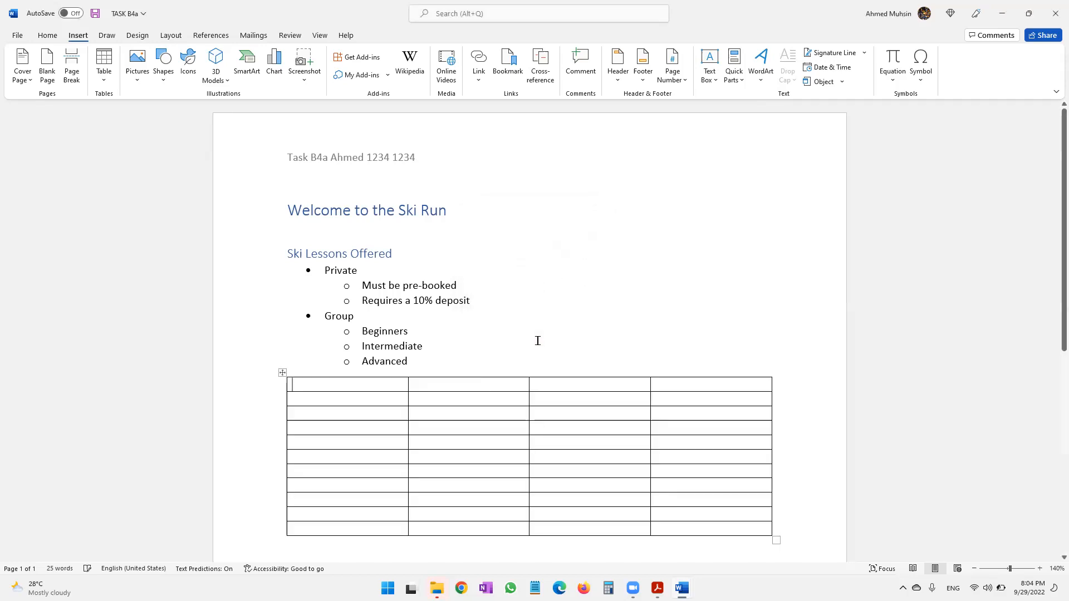
Step: Arrange the FACT SHEET and TASK B4a documents side by side
{"action": "key", "text": "alt+Tab"}
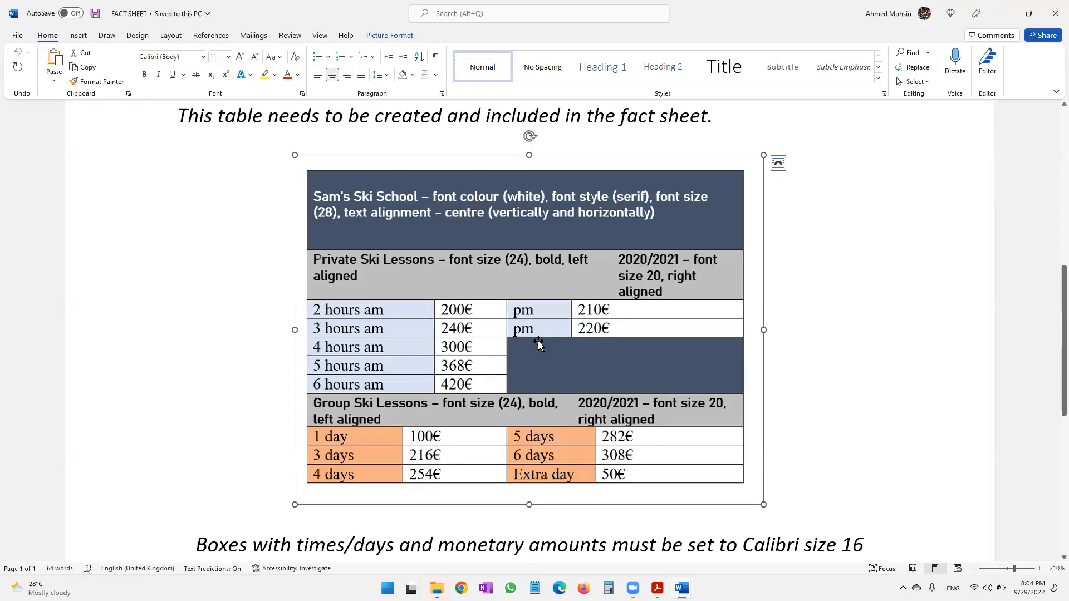
{"action": "left_click", "coordinate": [803, 356]}
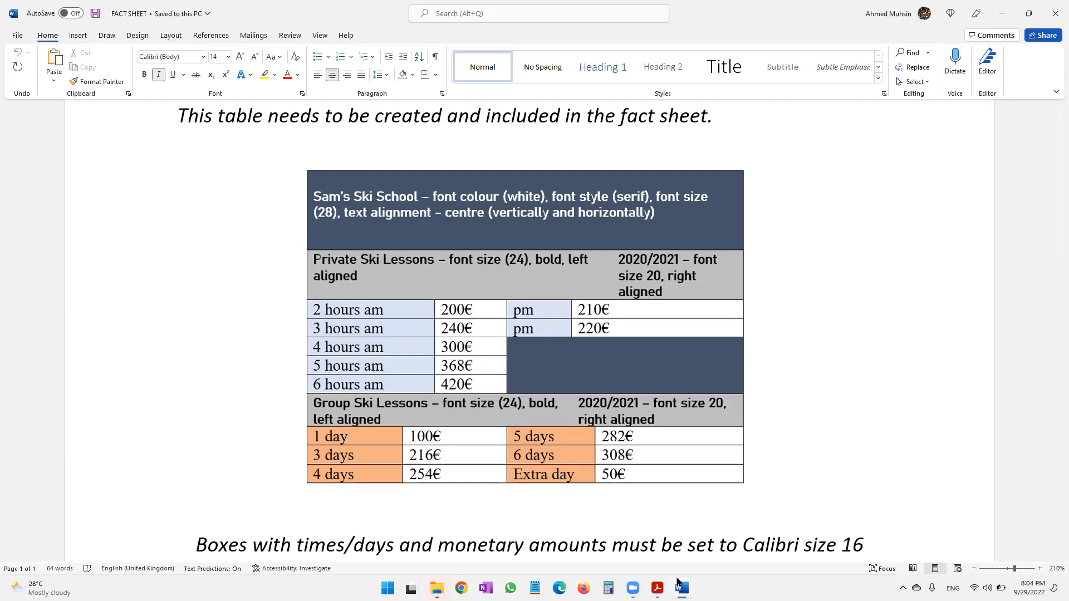
{"action": "mouse_move", "coordinate": [680, 584]}
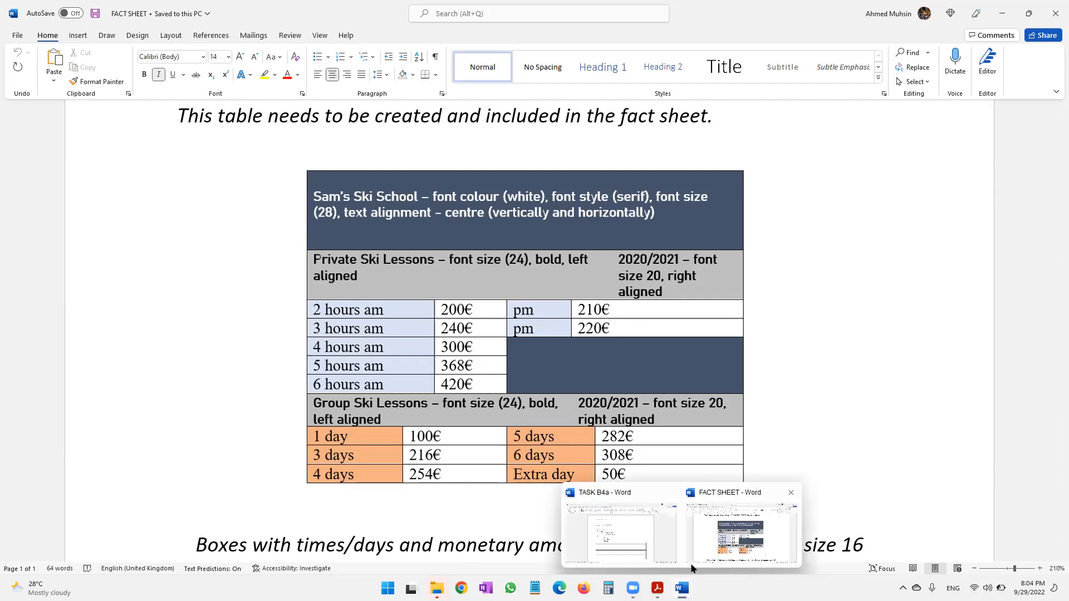
{"action": "left_click", "coordinate": [748, 397]}
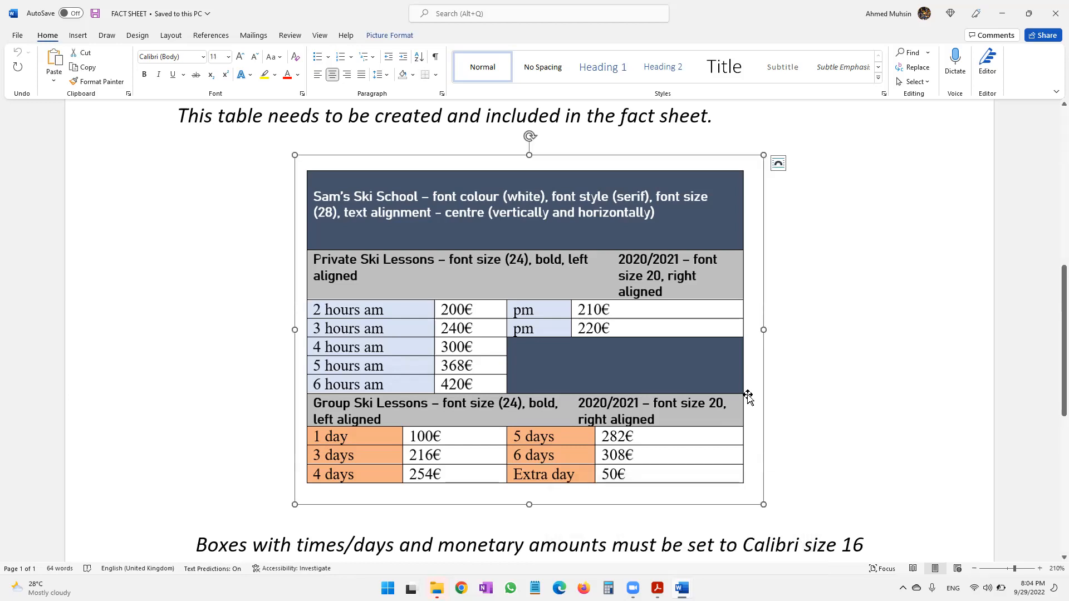
{"action": "key", "text": "super+Left"}
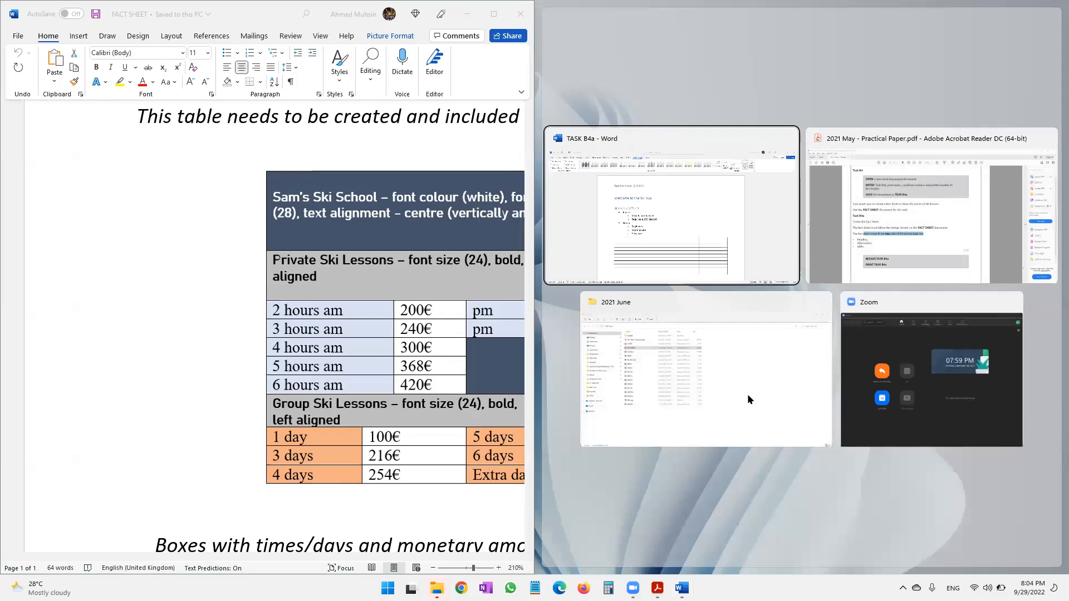
{"action": "left_click", "coordinate": [697, 199]}
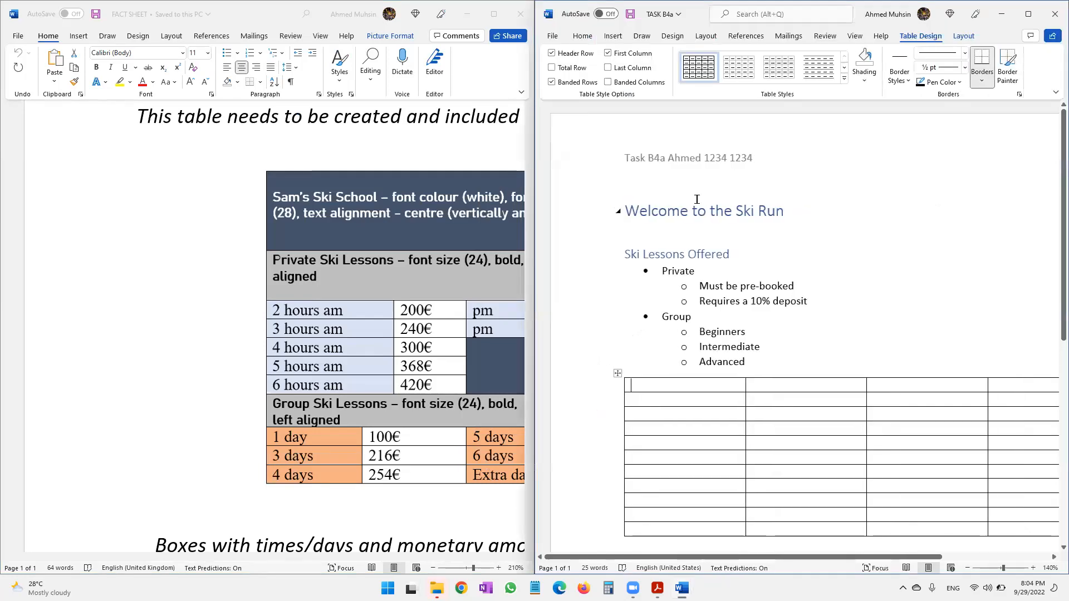
Step: Zoom FACT SHEET out to 130% so that its whole price table can be read beside TASK B4a
{"action": "left_click", "coordinate": [480, 266]}
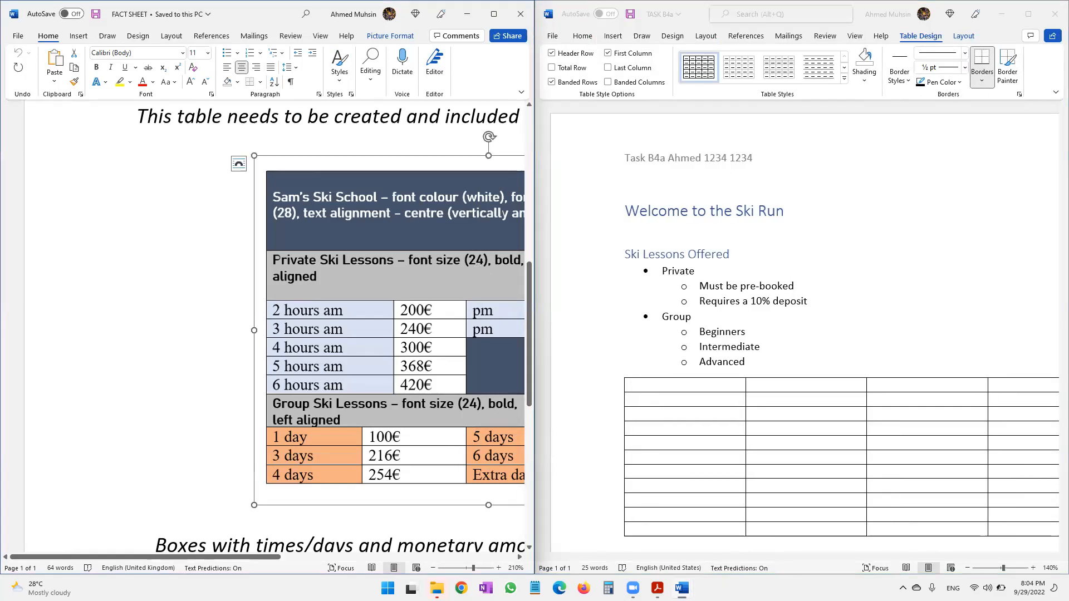
{"action": "left_click", "coordinate": [432, 568]}
{"action": "left_click", "coordinate": [433, 568]}
{"action": "left_click", "coordinate": [432, 568]}
{"action": "left_click", "coordinate": [432, 568]}
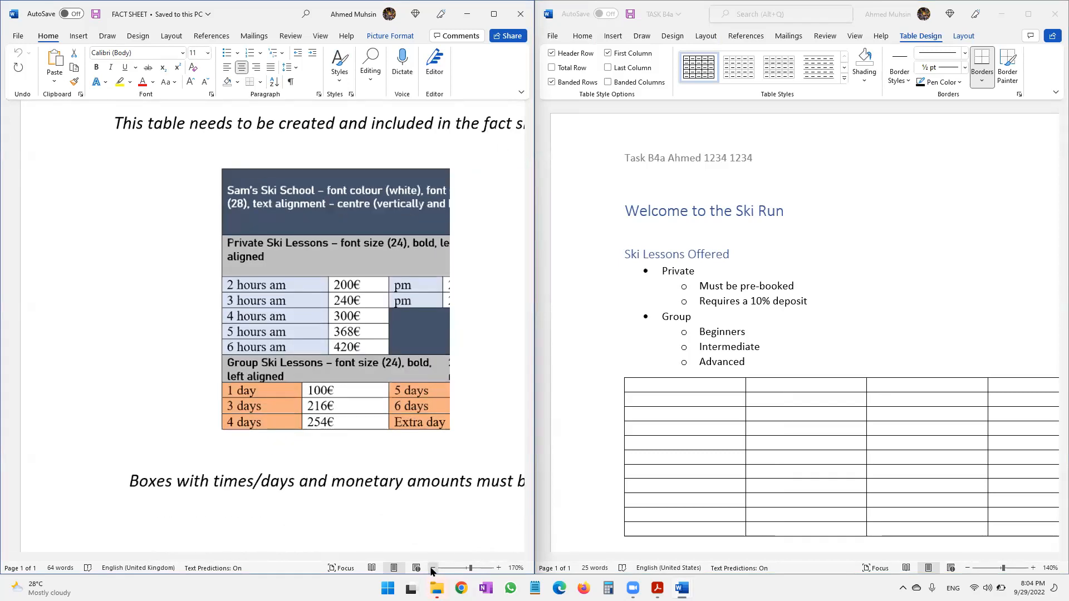
{"action": "left_click", "coordinate": [432, 568]}
{"action": "left_click", "coordinate": [432, 567]}
{"action": "left_click", "coordinate": [433, 568]}
{"action": "left_click", "coordinate": [433, 568]}
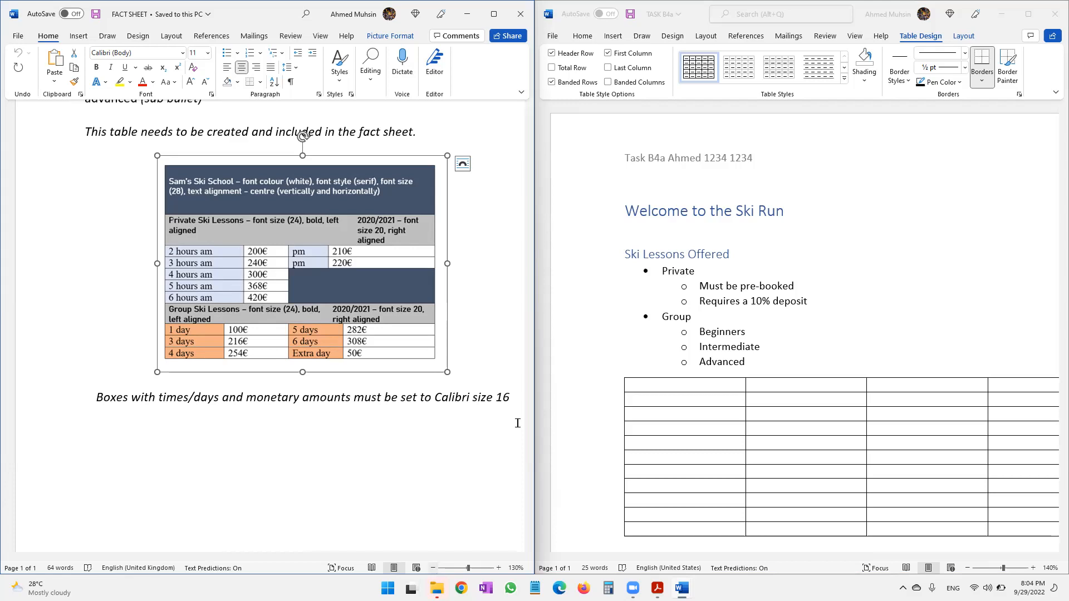
Step: Merge the cells of the first table row in TASK B4a and enter the title "Sam's Ski School"
{"action": "left_click", "coordinate": [710, 379]}
{"action": "left_click_drag", "start_coordinate": [709, 384], "coordinate": [1035, 384]}
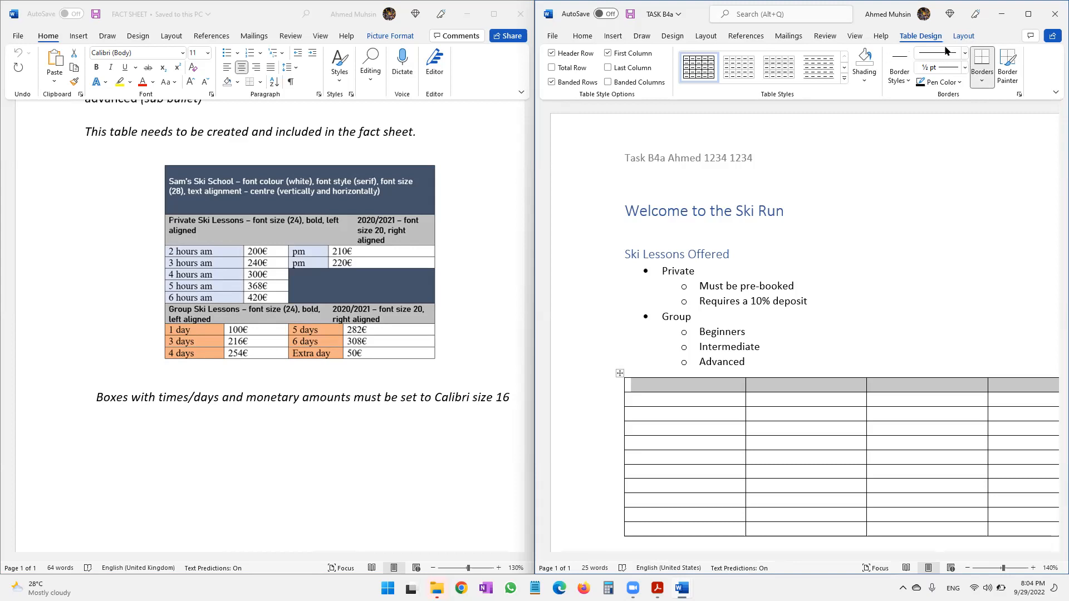
{"action": "left_click", "coordinate": [963, 35]}
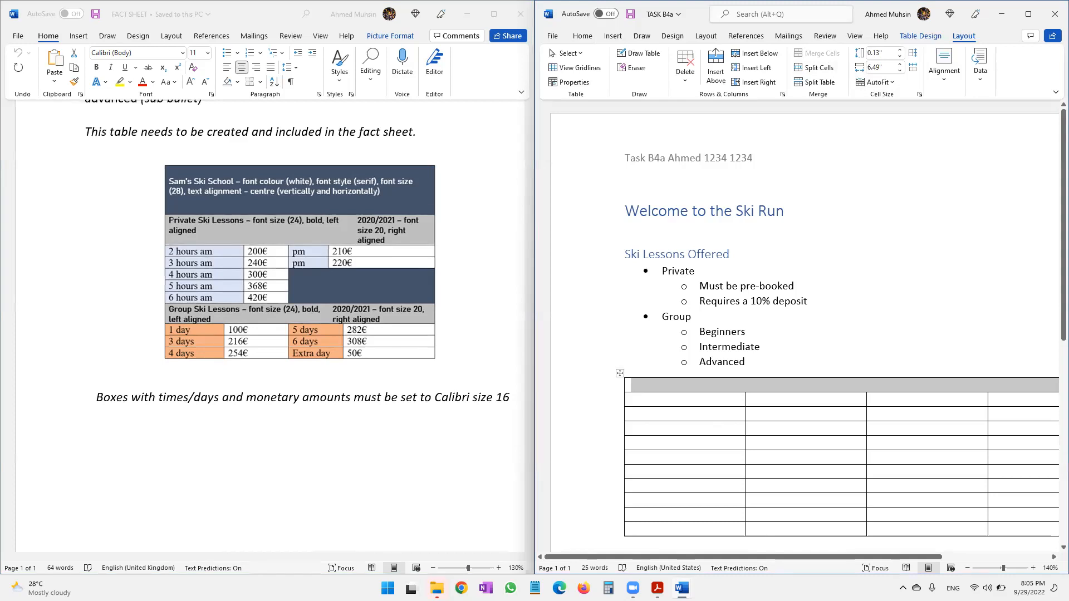
{"action": "left_click", "coordinate": [726, 391]}
{"action": "type", "text": "Sam"}
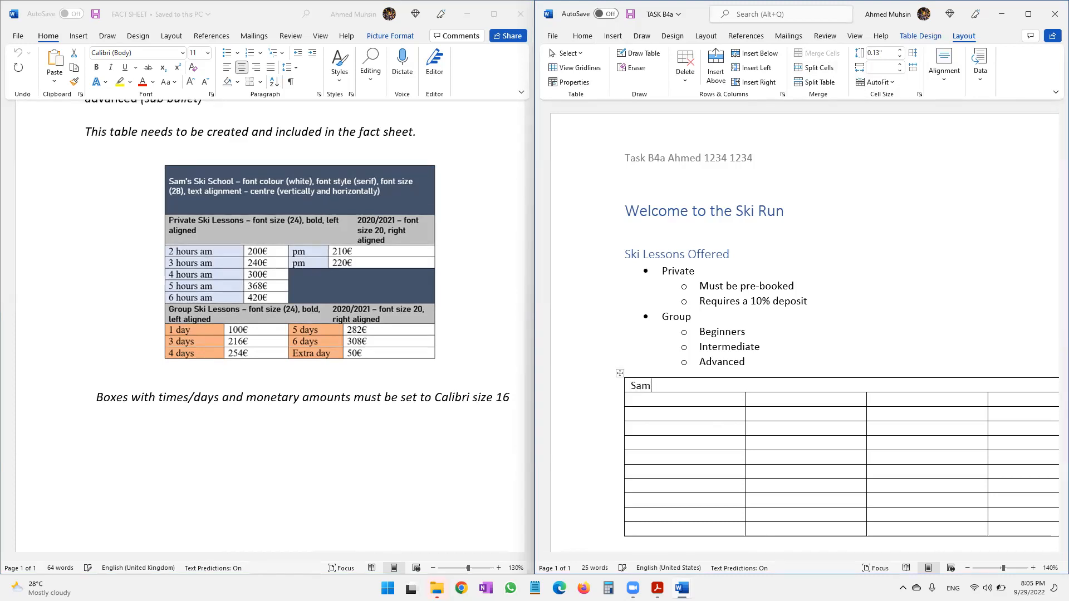
{"action": "type", "text": "'s Ski School"}
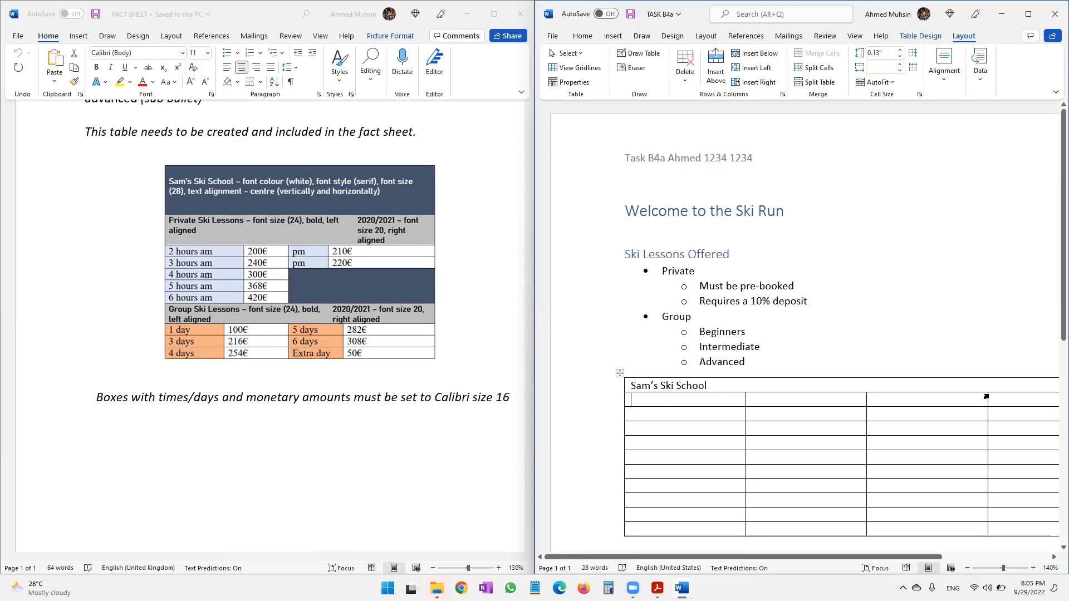
Step: Merge the cells of the second table row and enter "Private Ski Lessons 2020/2021"
{"action": "left_click_drag", "start_coordinate": [997, 397], "coordinate": [668, 399]}
{"action": "left_click", "coordinate": [818, 54]}
{"action": "left_click", "coordinate": [667, 399]}
{"action": "type", "text": "Private "}
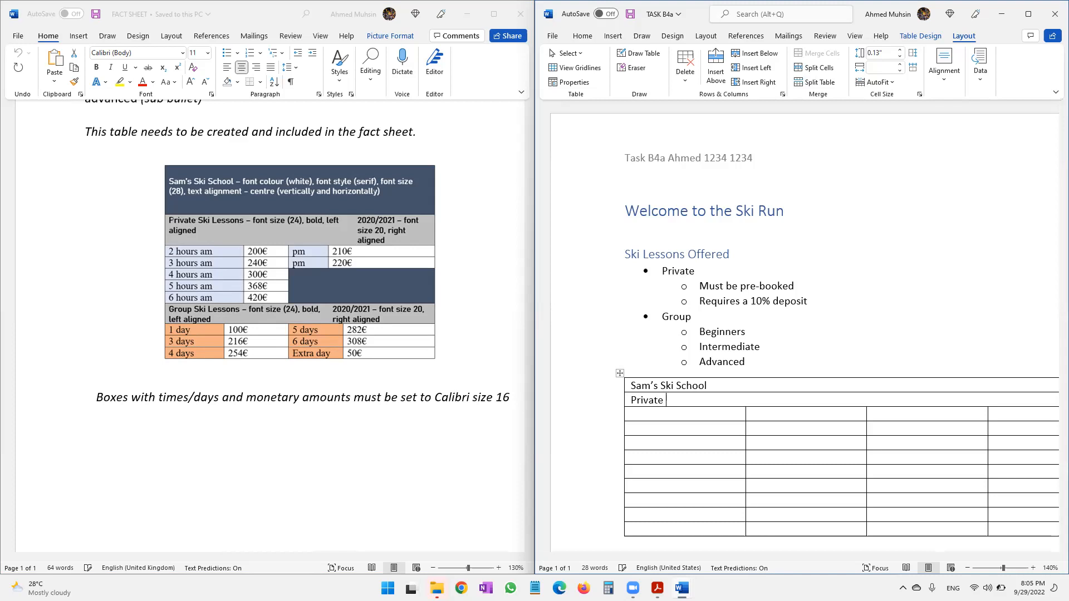
{"action": "type", "text": "Ski Lessons"}
{"action": "type", "text": "2020/2021"}
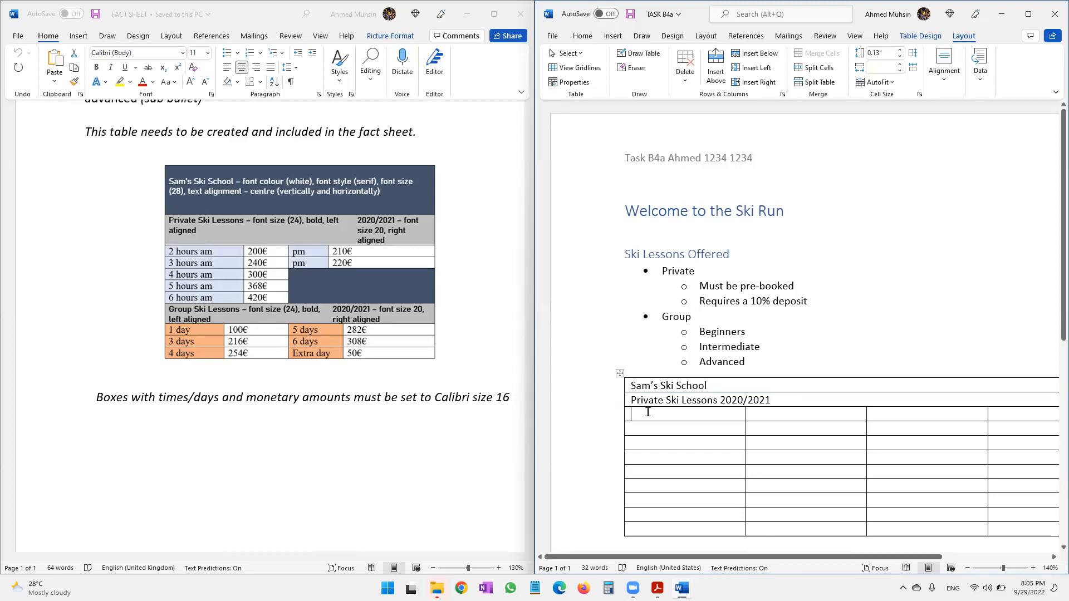
Step: Fill the first column below the private lessons row with "2 hours am", "3 hours am", "4 hours am", "5 hours am" and "6 hours am"
{"action": "type", "text": "2 hours am 3"}
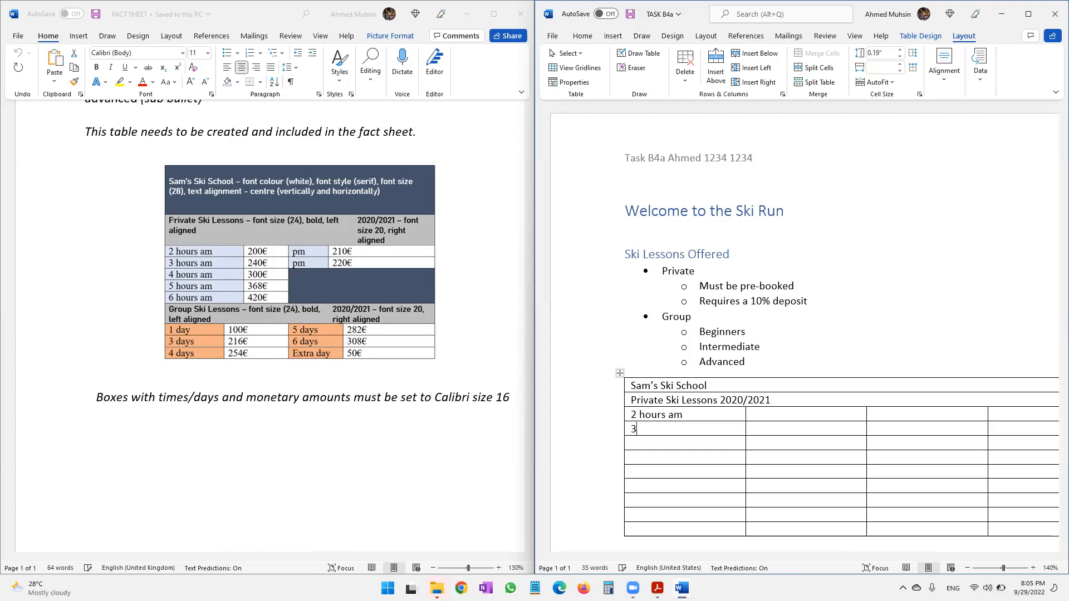
{"action": "type", "text": " hours am 4 hours am"}
{"action": "key", "text": "Down"}
{"action": "type", "text": "5 hours am6 hours am"}
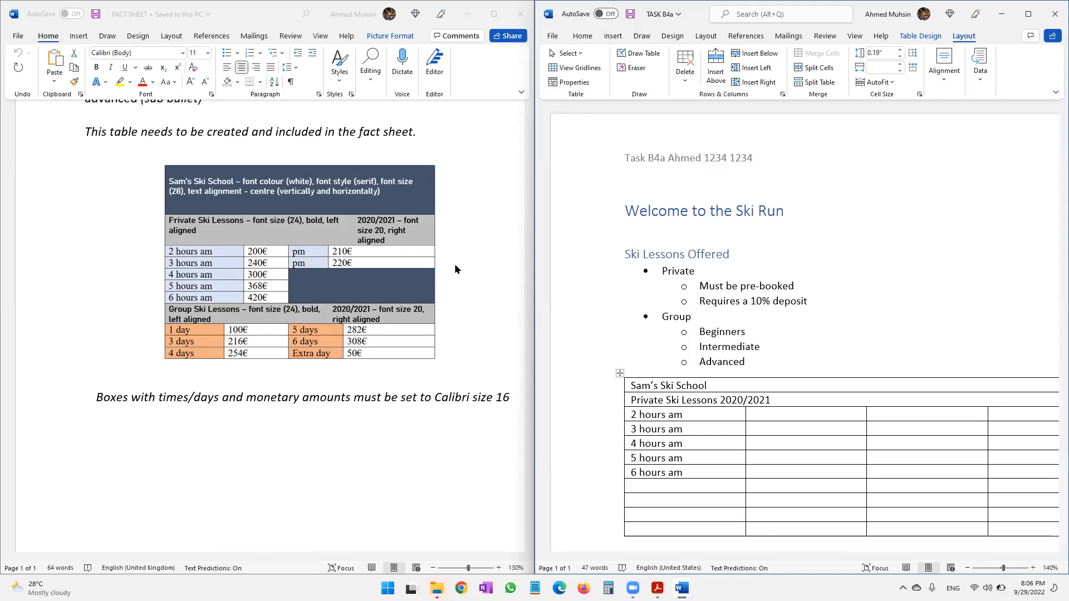
Step: Try right-aligning "2020/2021" in the private lessons row, and undo the alignment
{"action": "left_click", "coordinate": [377, 234]}
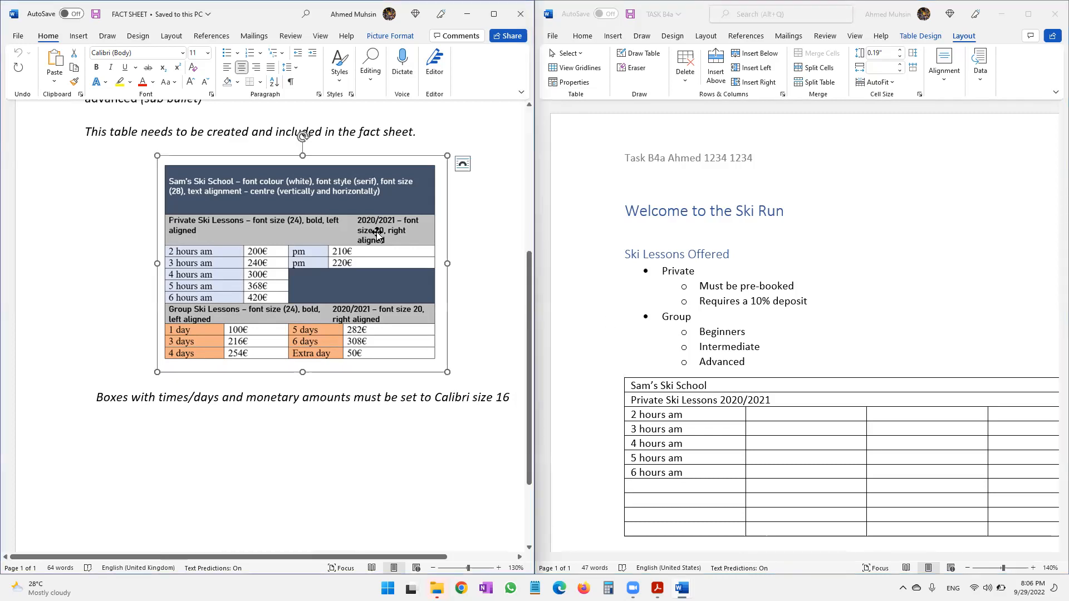
{"action": "left_click", "coordinate": [719, 401]}
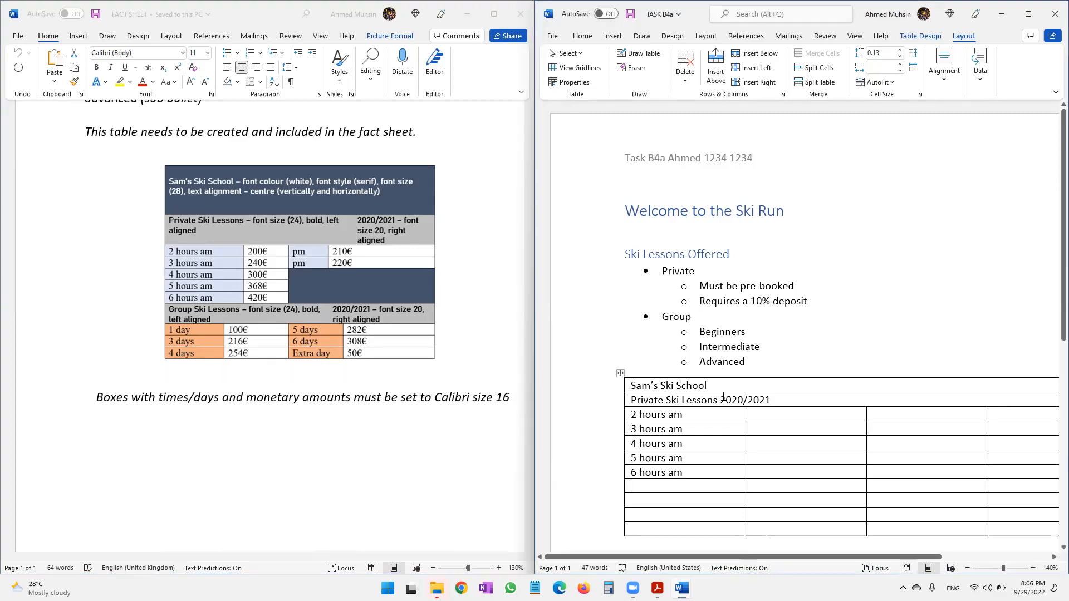
{"action": "left_click_drag", "start_coordinate": [718, 400], "coordinate": [772, 400]}
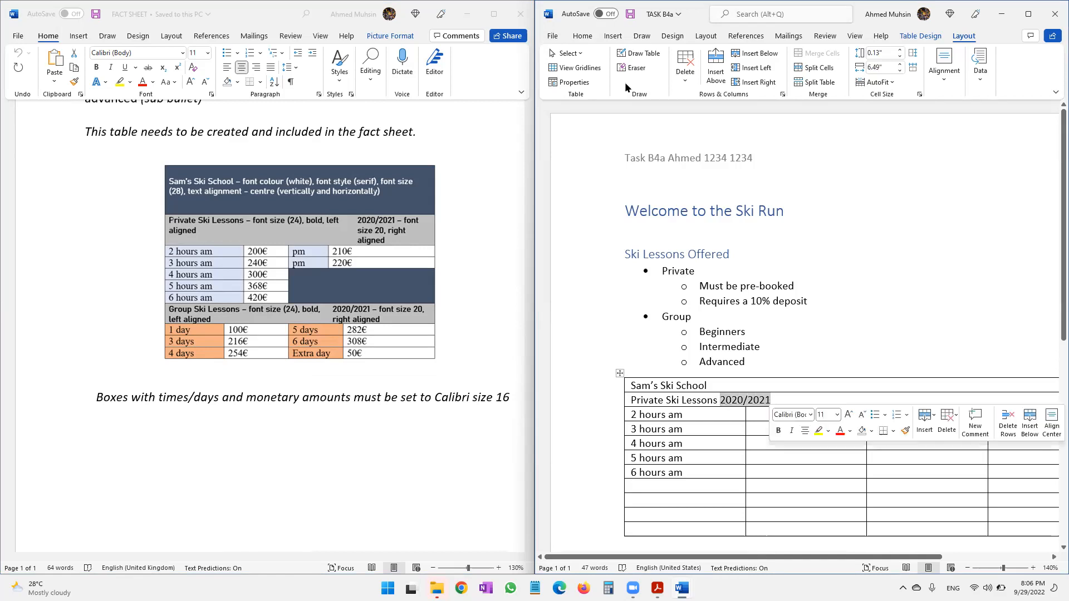
{"action": "left_click", "coordinate": [592, 36]}
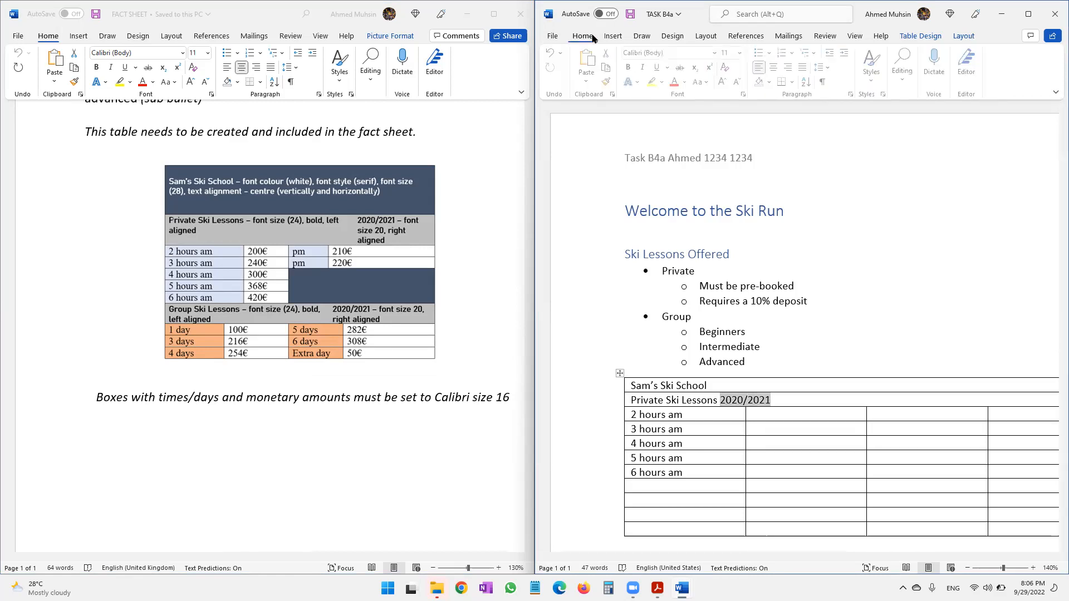
{"action": "left_click", "coordinate": [791, 67]}
{"action": "key", "text": "ctrl+z"}
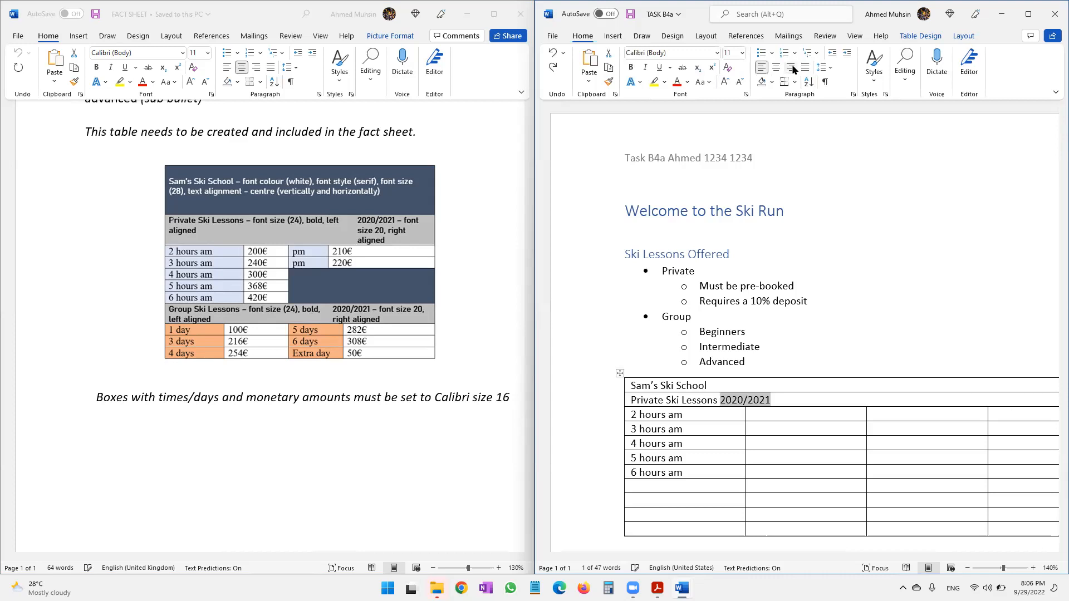
{"action": "left_click", "coordinate": [758, 401]}
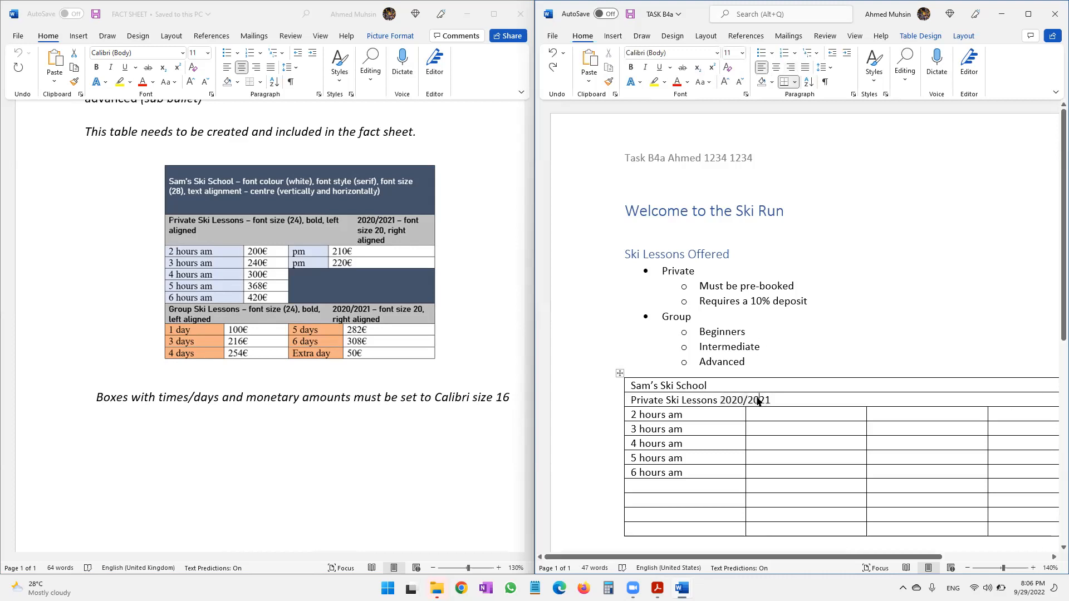
Step: Maximize TASK B4a and split the merged private lessons cell into 4 columns and 1 row
{"action": "left_click", "coordinate": [1027, 18]}
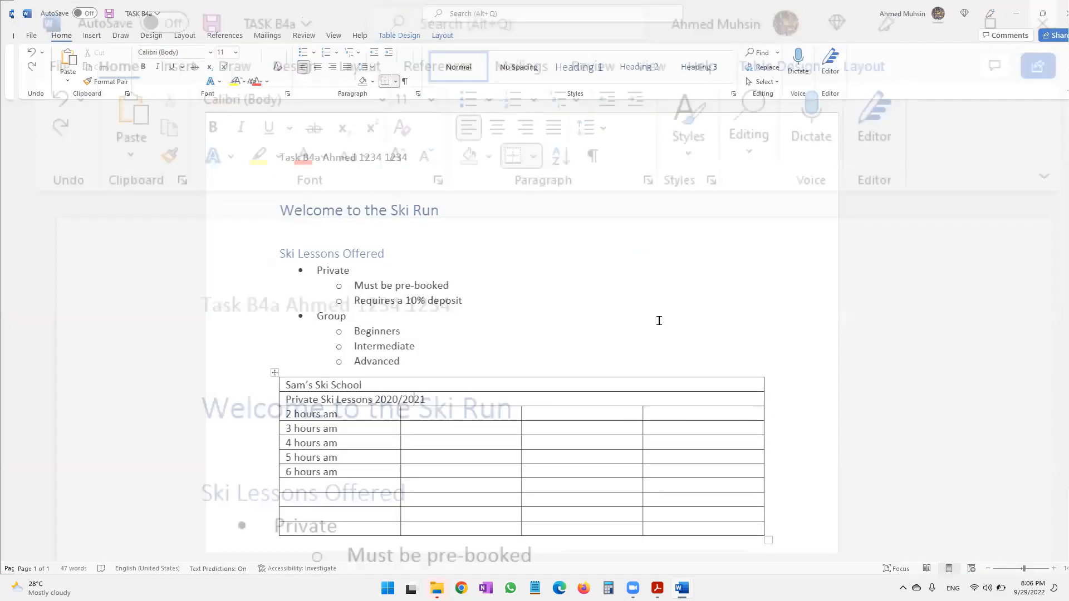
{"action": "right_click", "coordinate": [451, 400]}
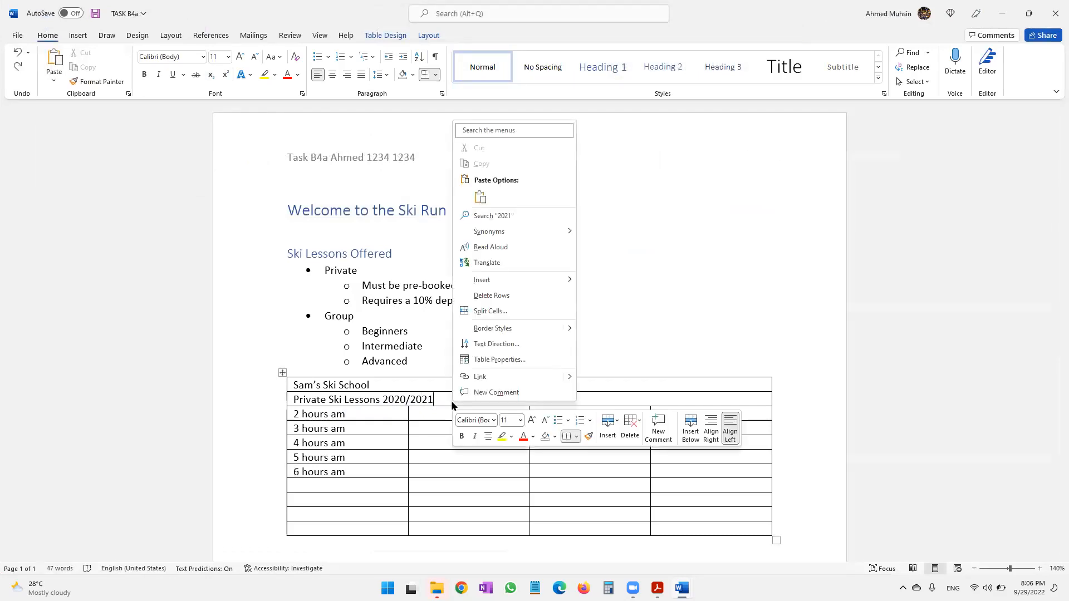
{"action": "left_click", "coordinate": [509, 308]}
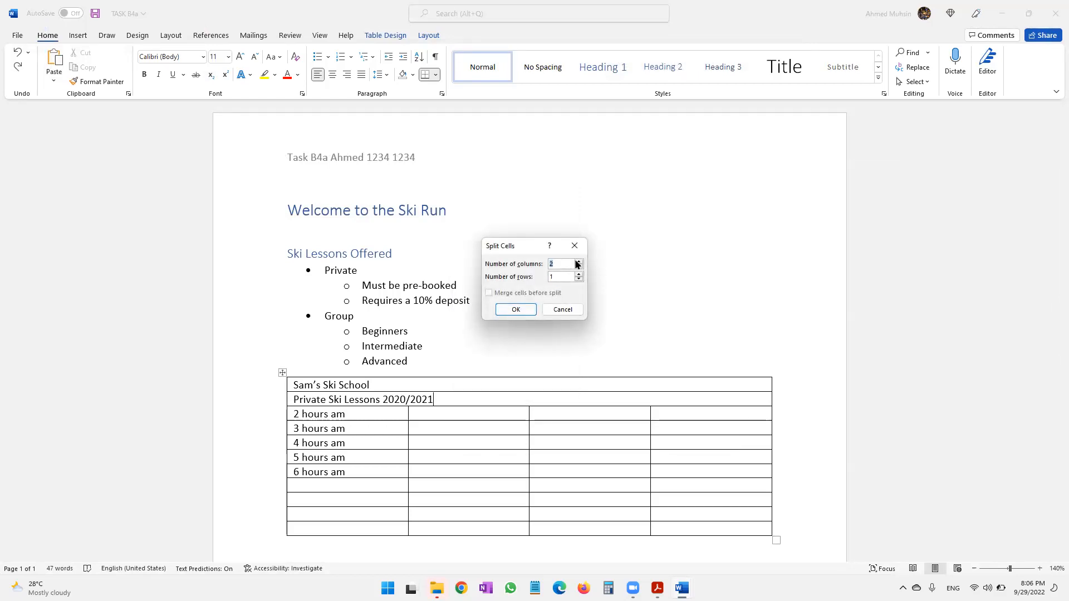
{"action": "left_click", "coordinate": [522, 308]}
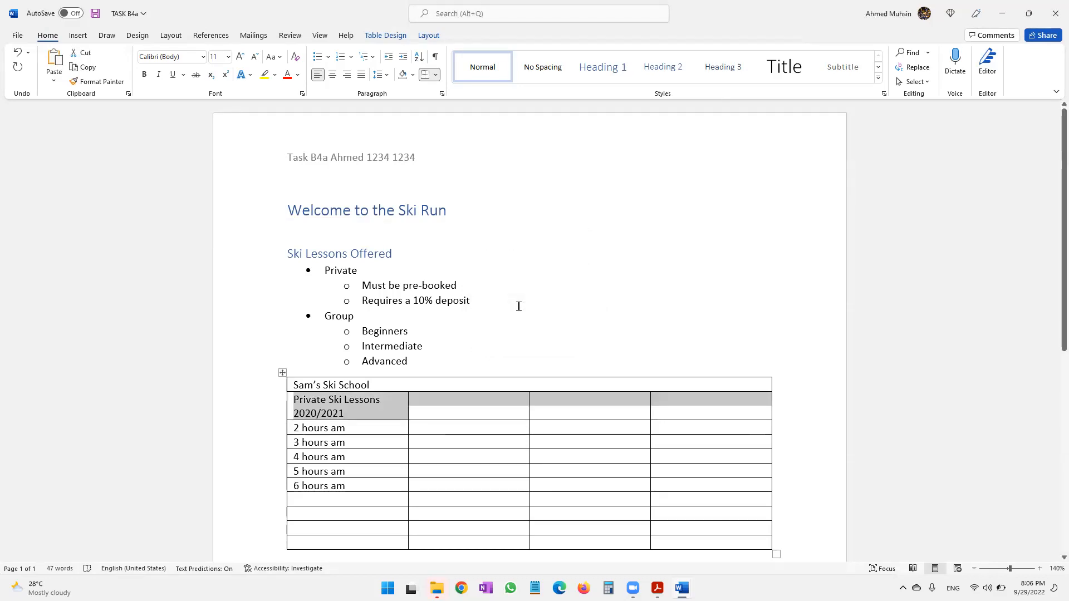
{"action": "left_click", "coordinate": [465, 400]}
Step: Delete "2020/2021" from the first cell of the second row, keeping only "Private Ski Lessons"
{"action": "left_click", "coordinate": [366, 413]}
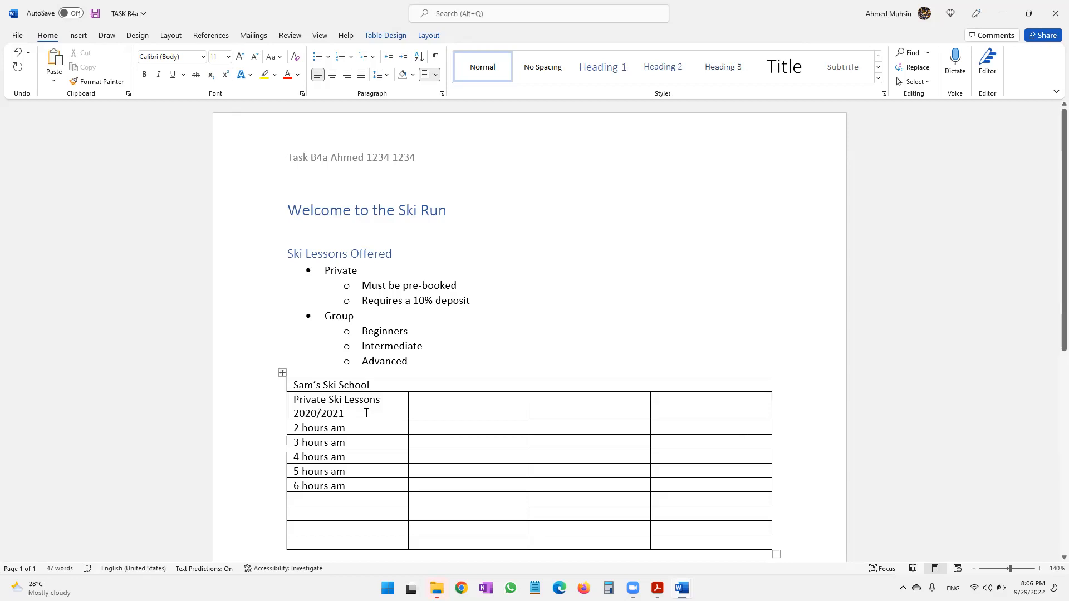
{"action": "key", "text": "BackSpace"}
{"action": "key", "text": "BackSpace"}
{"action": "key", "text": "BackSpace"}
{"action": "key", "text": "BackSpace"}
{"action": "key", "text": "BackSpace"}
{"action": "key", "text": "BackSpace"}
{"action": "key", "text": "BackSpace"}
{"action": "key", "text": "BackSpace"}
{"action": "key", "text": "BackSpace"}
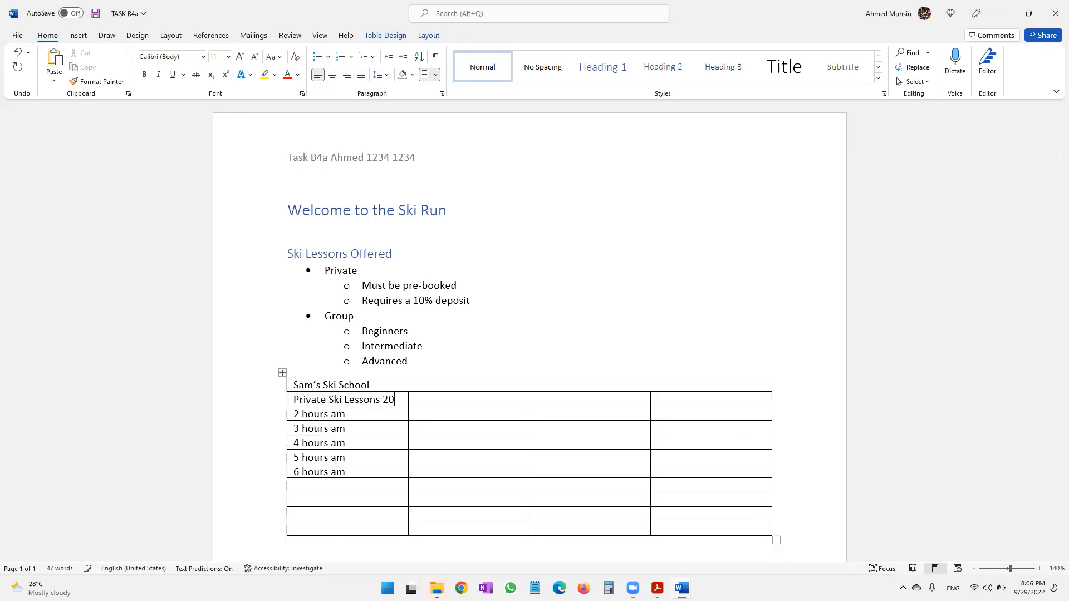
{"action": "key", "text": "BackSpace"}
Step: Merge the first two cells of the private lessons row into one cell and its last two cells into another
{"action": "left_click_drag", "start_coordinate": [364, 400], "coordinate": [436, 398]}
{"action": "right_click", "coordinate": [436, 404]}
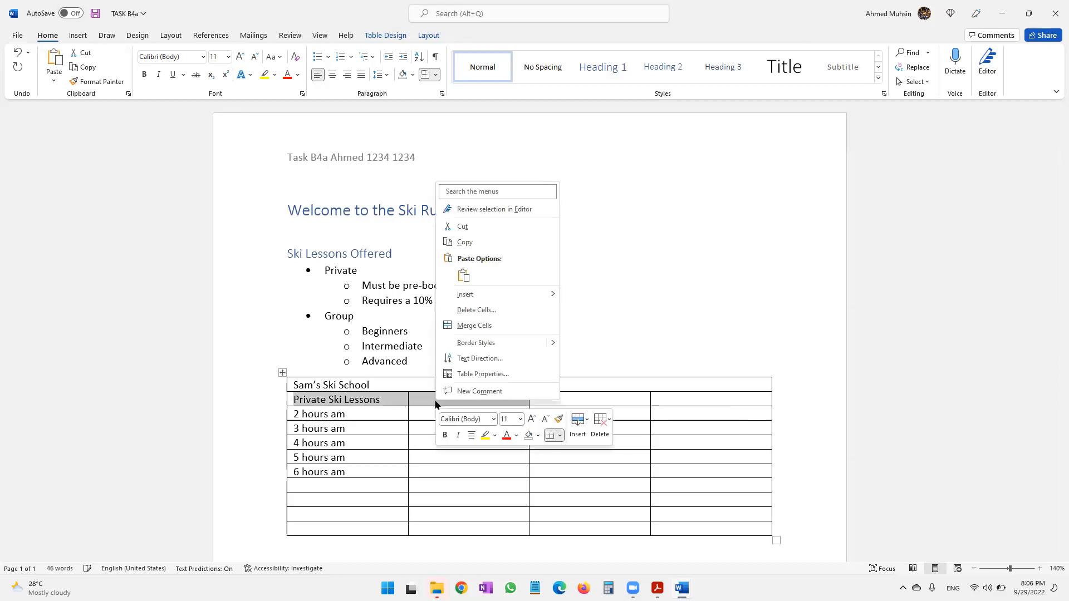
{"action": "left_click", "coordinate": [497, 326]}
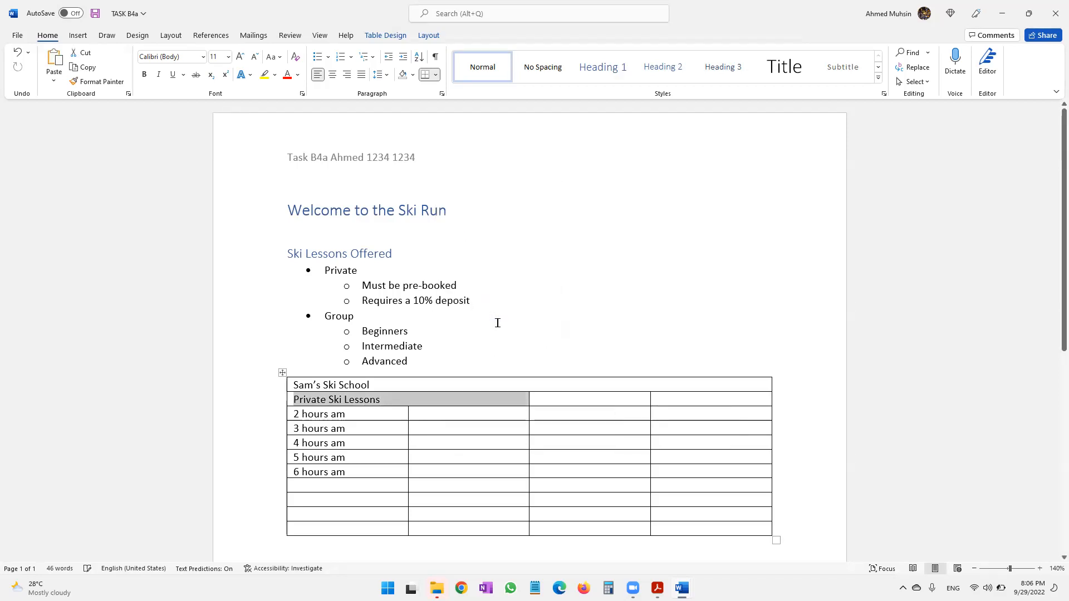
{"action": "left_click_drag", "start_coordinate": [641, 400], "coordinate": [679, 399]}
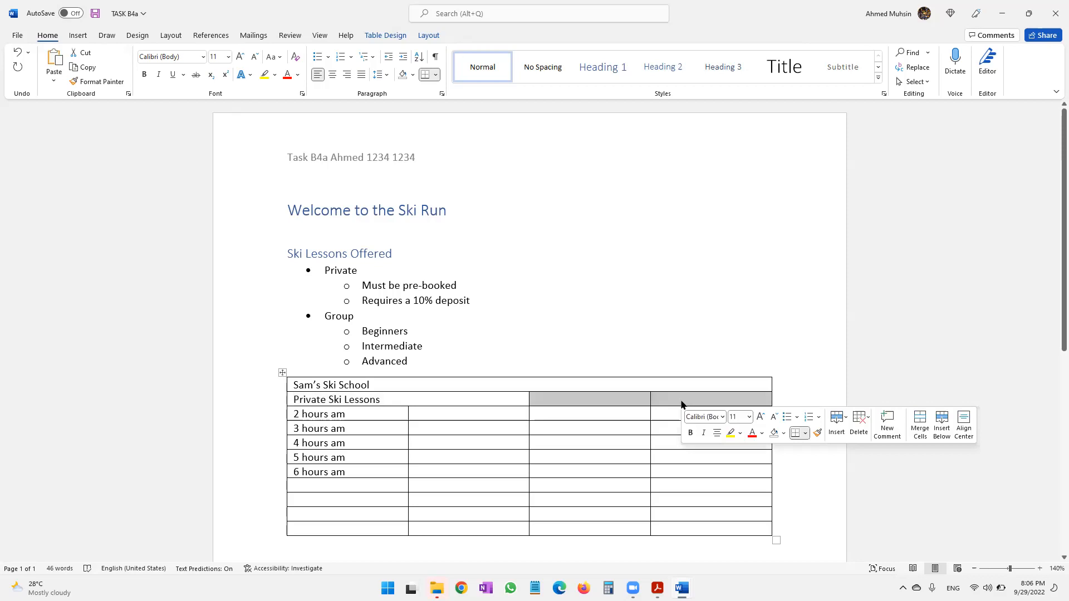
{"action": "right_click", "coordinate": [680, 402]}
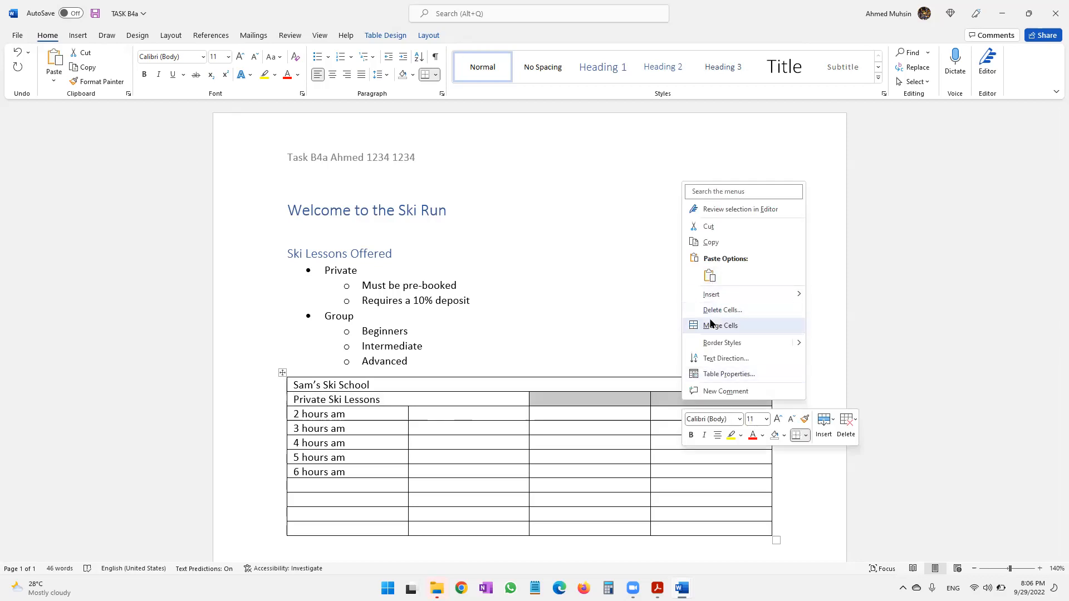
{"action": "left_click", "coordinate": [713, 325]}
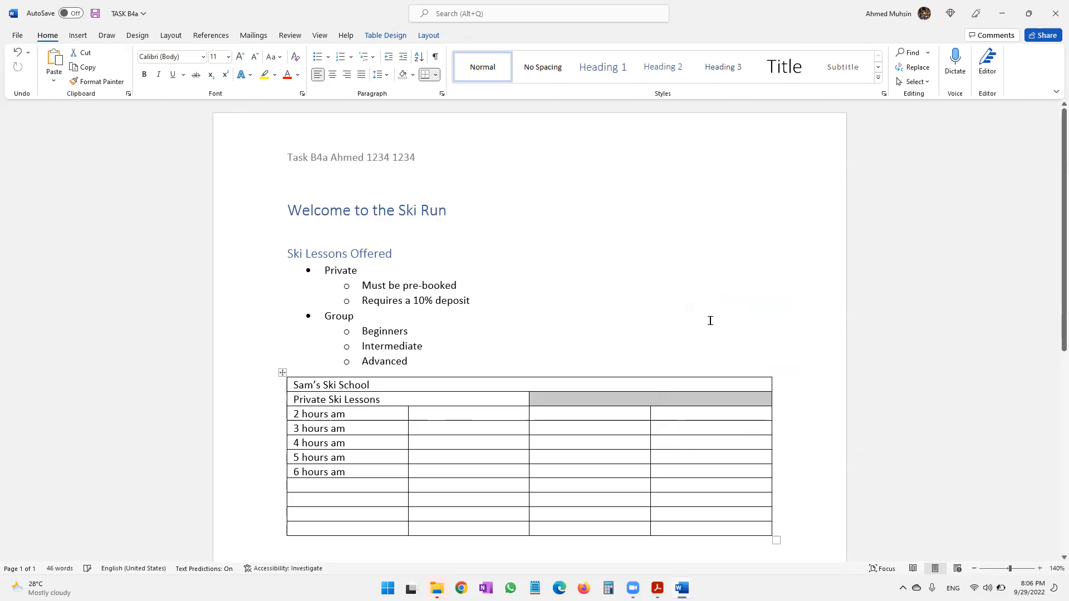
Step: Enter "2020/2021" in the second cell of the private lessons row, and place TASK B4a beside FACT SHEET again
{"action": "left_click", "coordinate": [627, 403]}
{"action": "type", "text": "2020/2"}
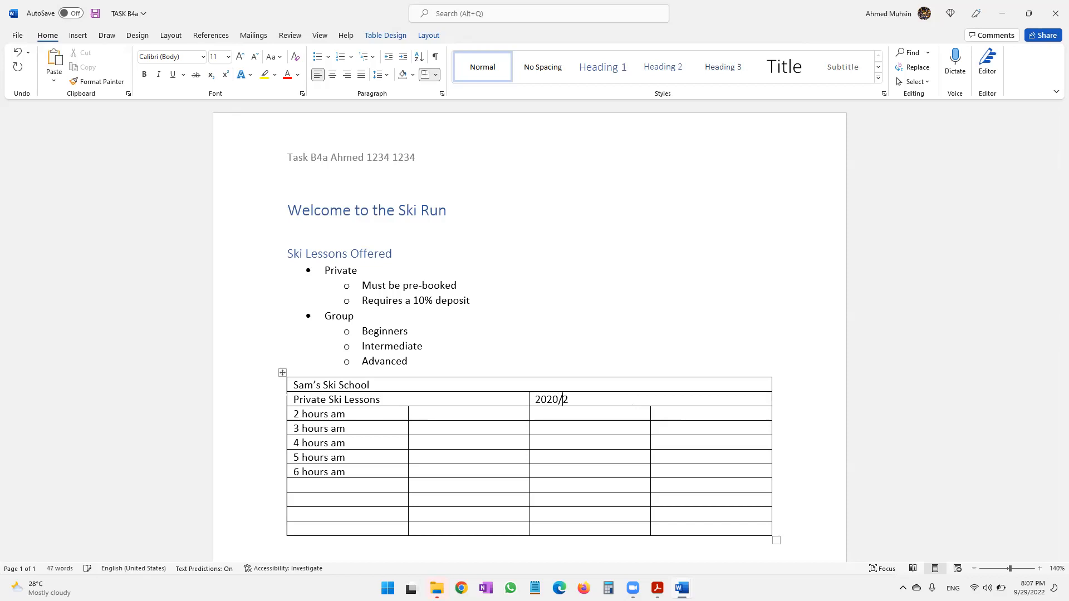
{"action": "type", "text": "021"}
{"action": "key", "text": "super+Right"}
{"action": "left_click", "coordinate": [341, 223]}
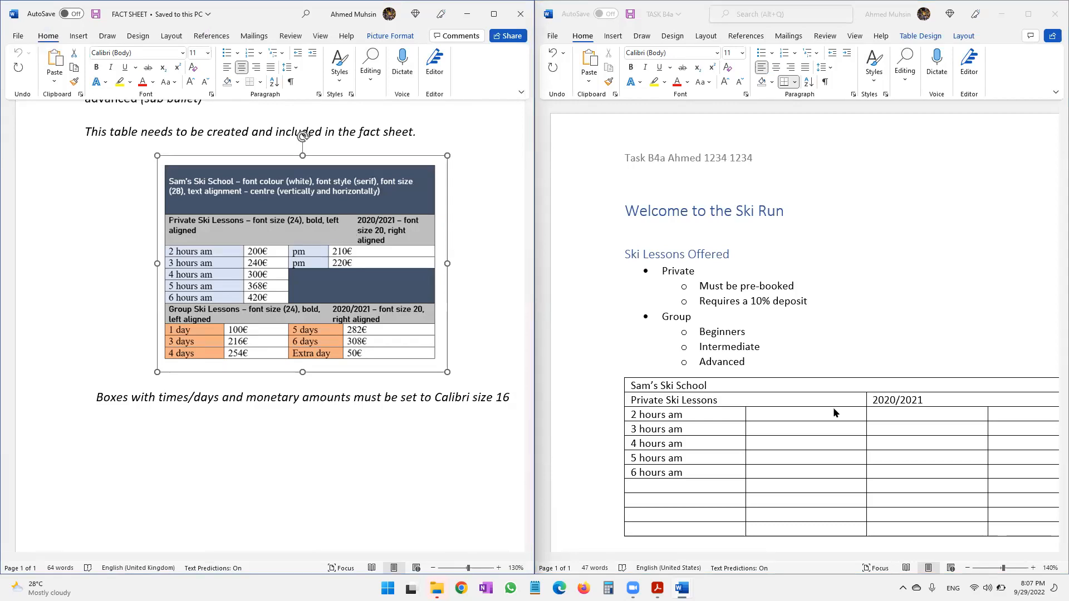
Step: Merge the first two cells of the row below "6 hours am" and enter "Group Ski Lessons" in the merged cell
{"action": "left_click", "coordinate": [861, 397]}
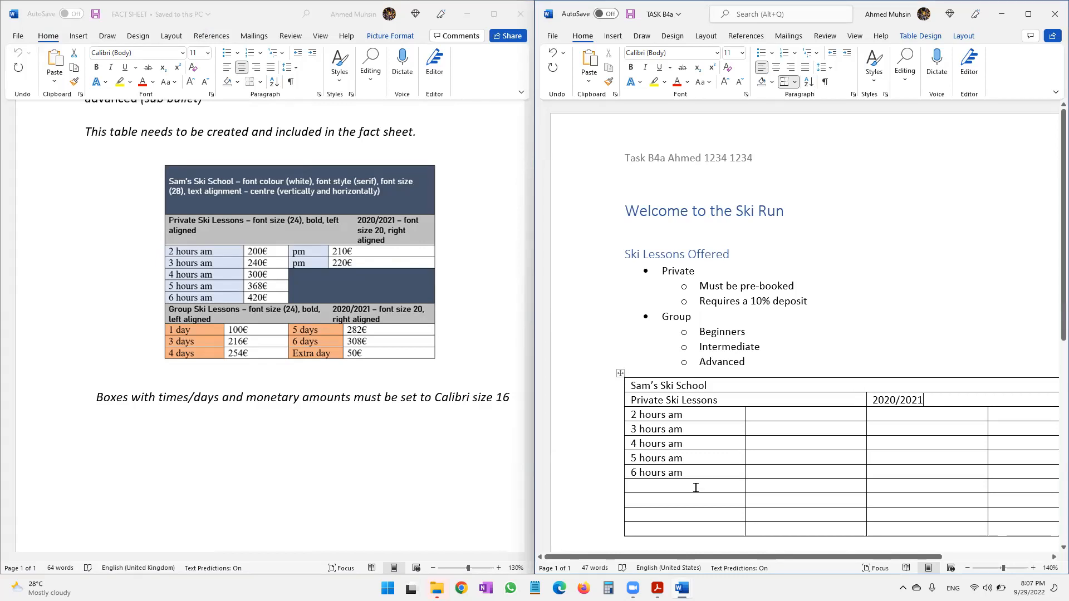
{"action": "left_click_drag", "start_coordinate": [650, 486], "coordinate": [775, 491]}
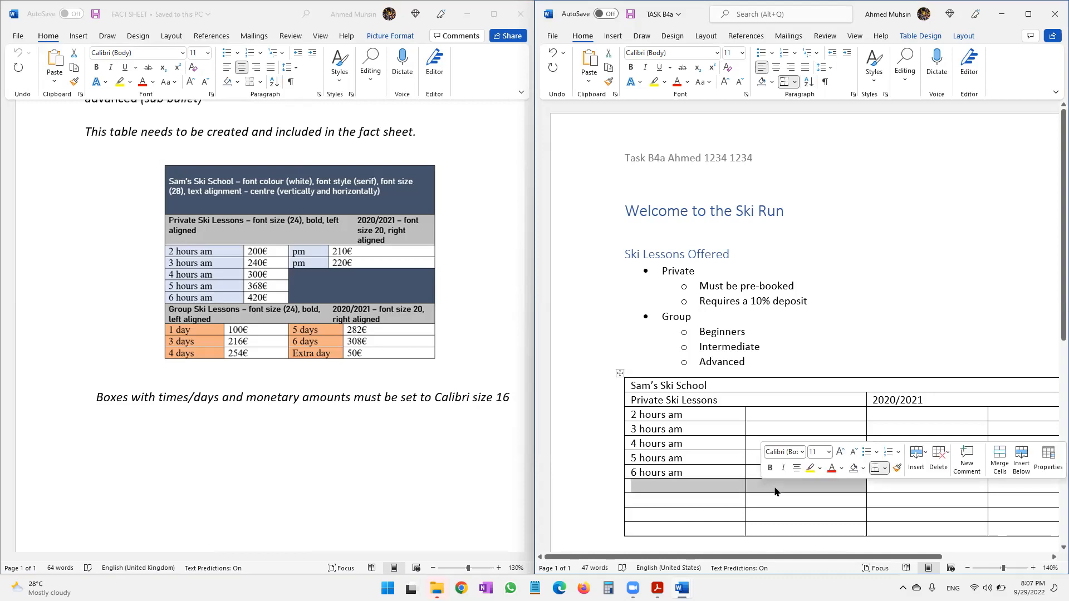
{"action": "right_click", "coordinate": [774, 491]}
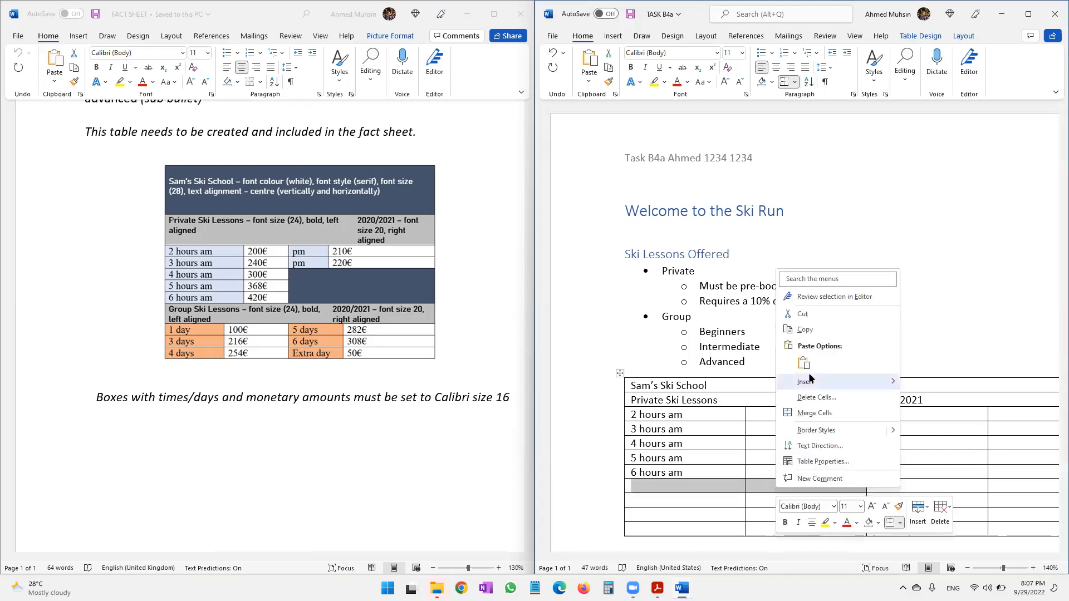
{"action": "left_click", "coordinate": [801, 413]}
{"action": "left_click", "coordinate": [702, 489]}
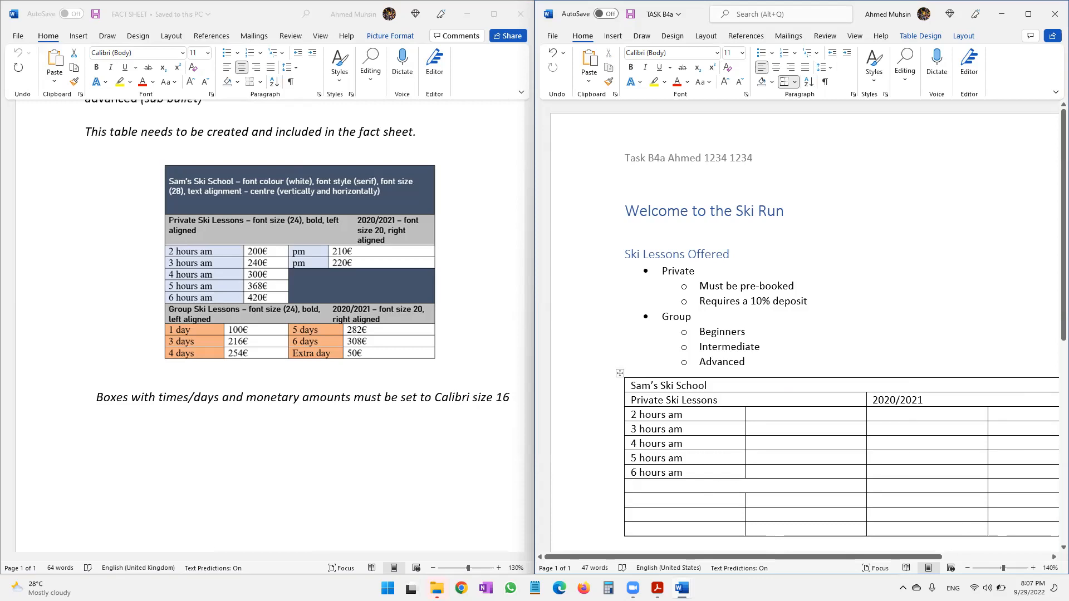
{"action": "type", "text": "Group Ski Lessons"}
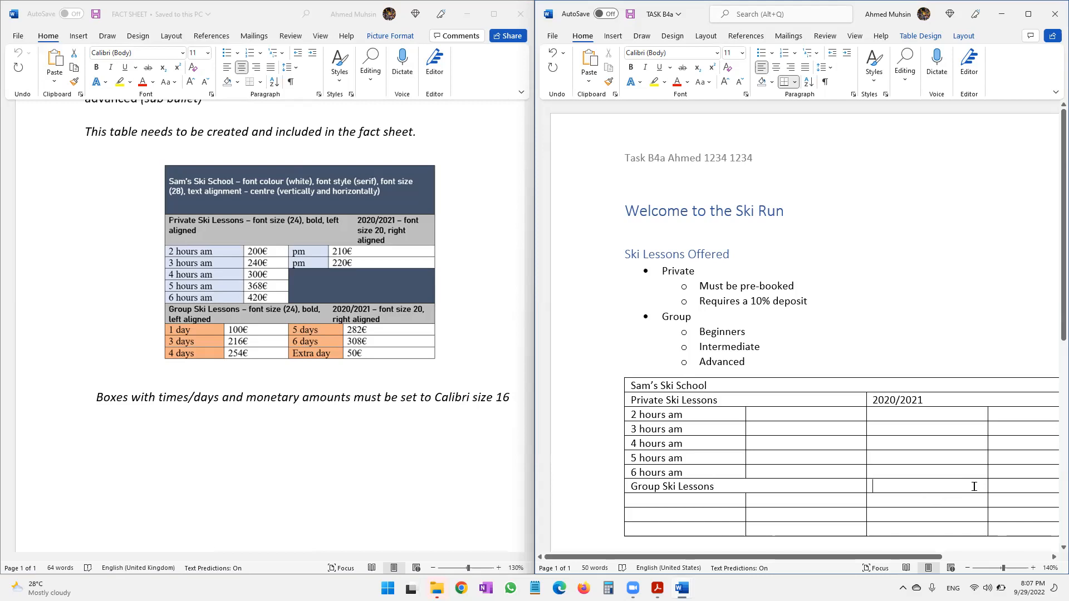
Step: Merge the last two cells of the group lessons row and enter "2020/2021" there
{"action": "left_click_drag", "start_coordinate": [971, 486], "coordinate": [1004, 485]}
{"action": "right_click", "coordinate": [1004, 485]}
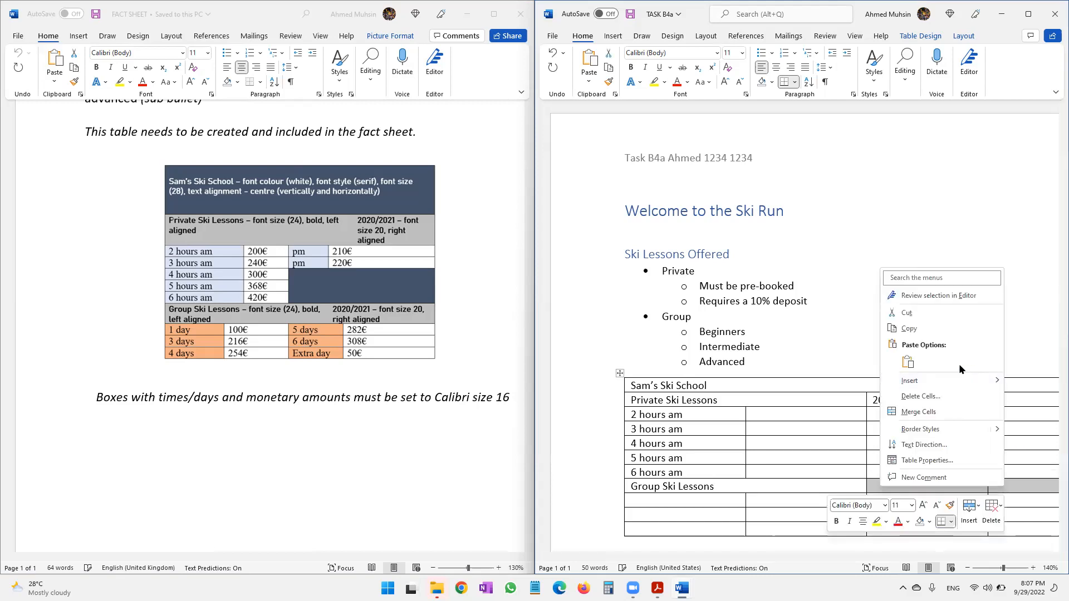
{"action": "left_click", "coordinate": [936, 408]}
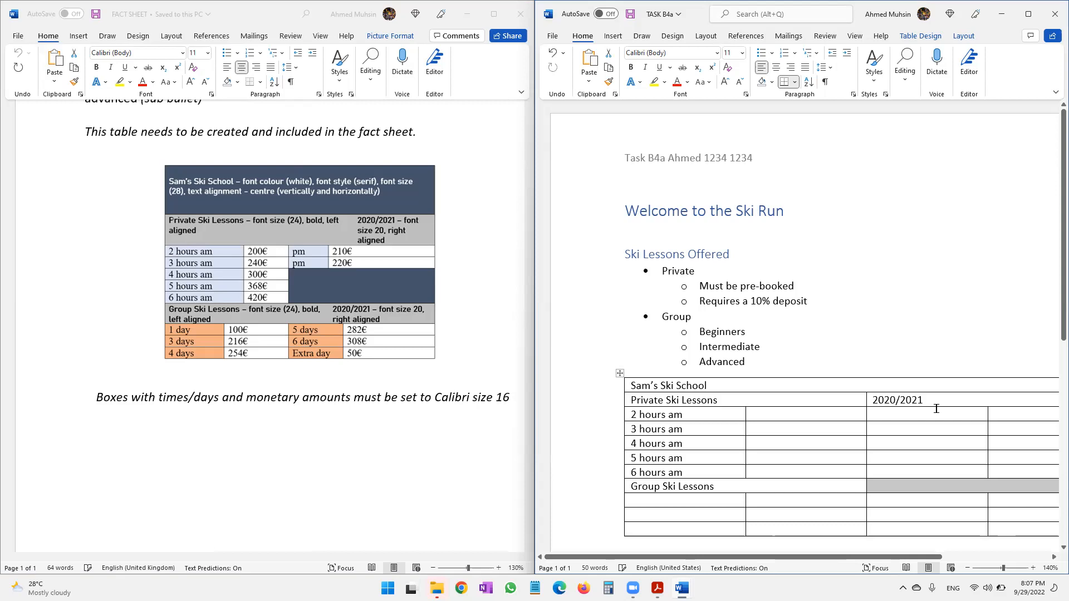
{"action": "type", "text": "2020/2021"}
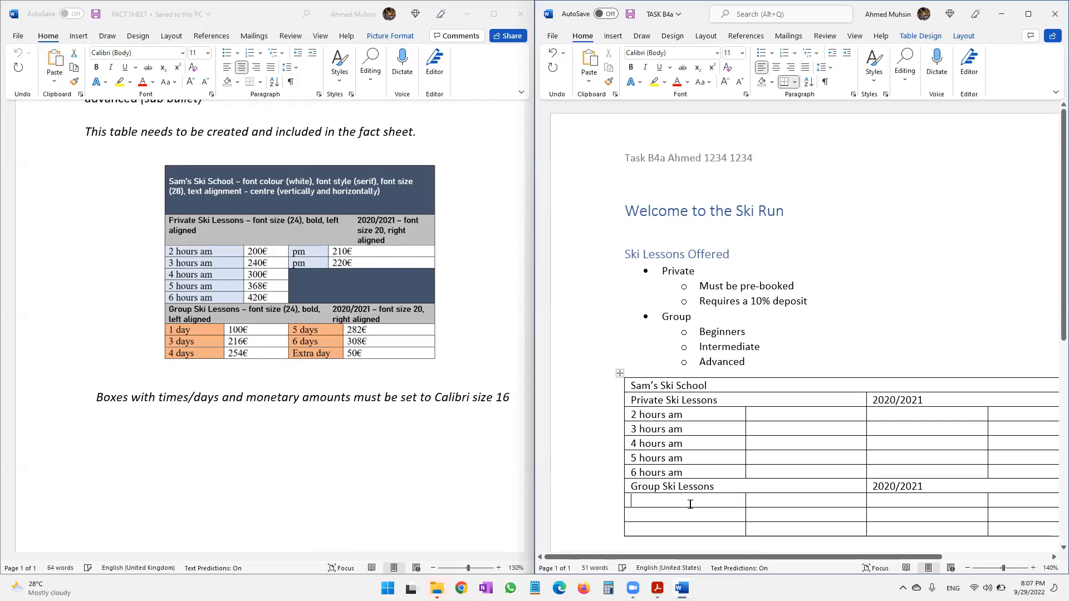
{"action": "type", "text": "1 day"}
{"action": "type", "text": "3 days"}
{"action": "type", "text": "4 days"}
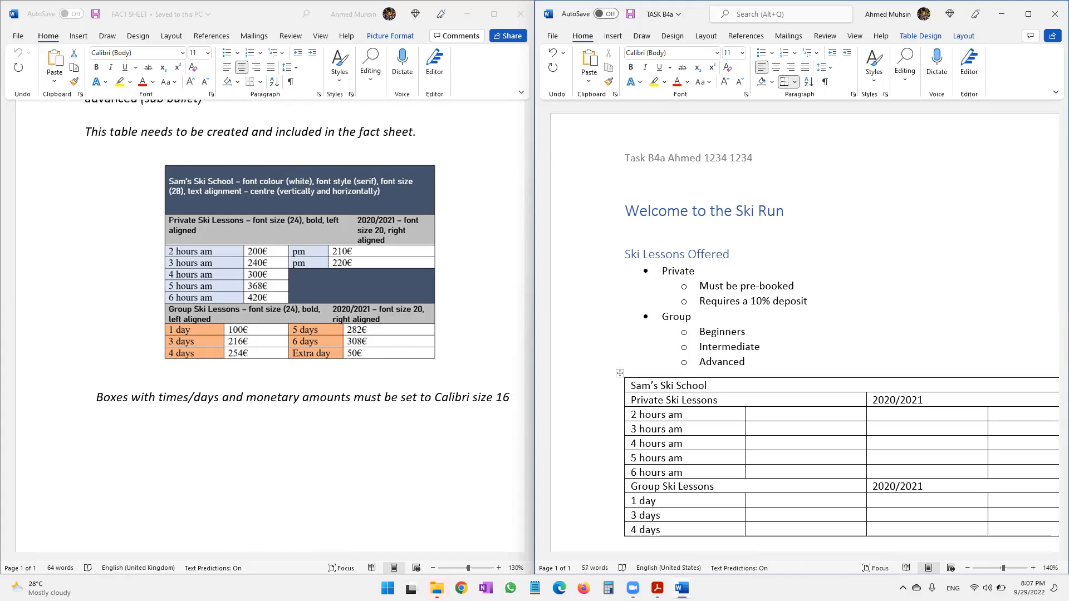
Step: Enter "1 day", "3 days" and "4 days" in the first column under Group Ski Lessons, and "100" beside 1 day
{"action": "left_click", "coordinate": [764, 499]}
{"action": "type", "text": "100"}
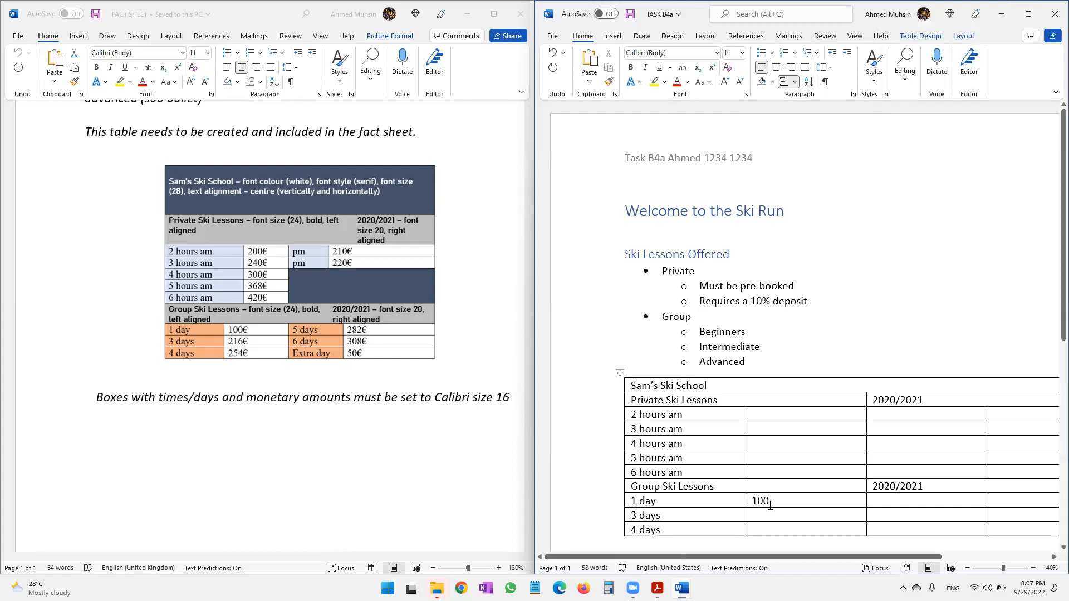
Step: Maximize TASK B4a and insert a Euro sign symbol after 100 in the 1 day price cell
{"action": "left_click", "coordinate": [1028, 14]}
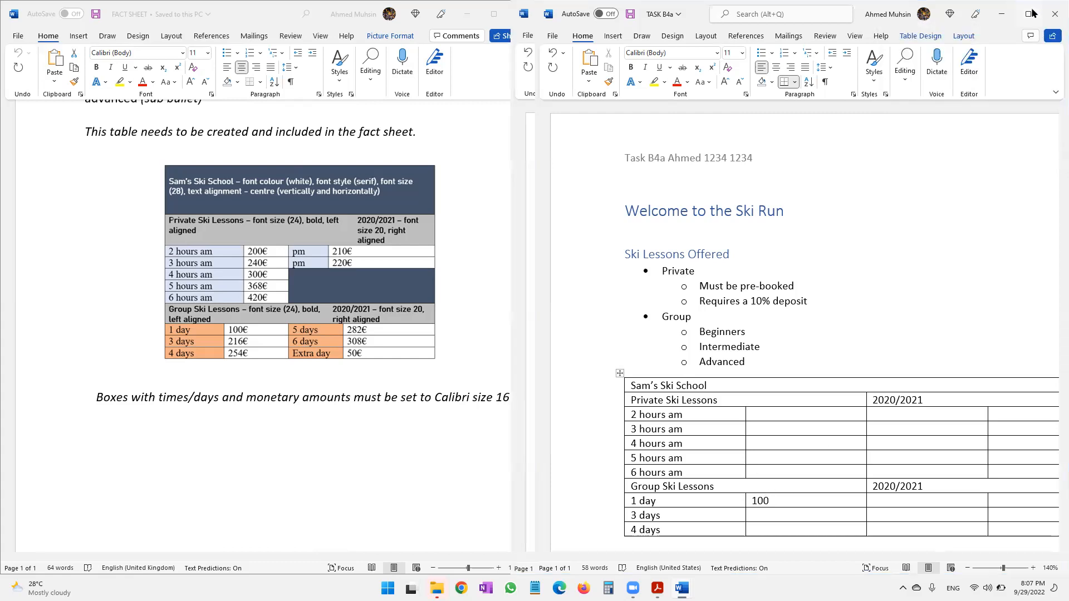
{"action": "left_click", "coordinate": [79, 35]}
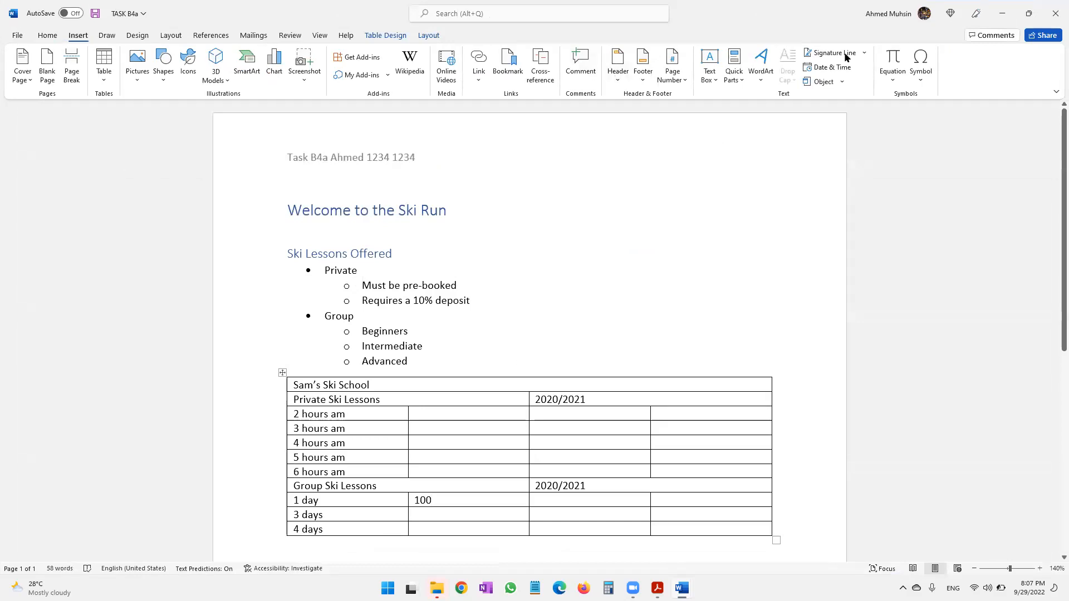
{"action": "left_click", "coordinate": [921, 81]}
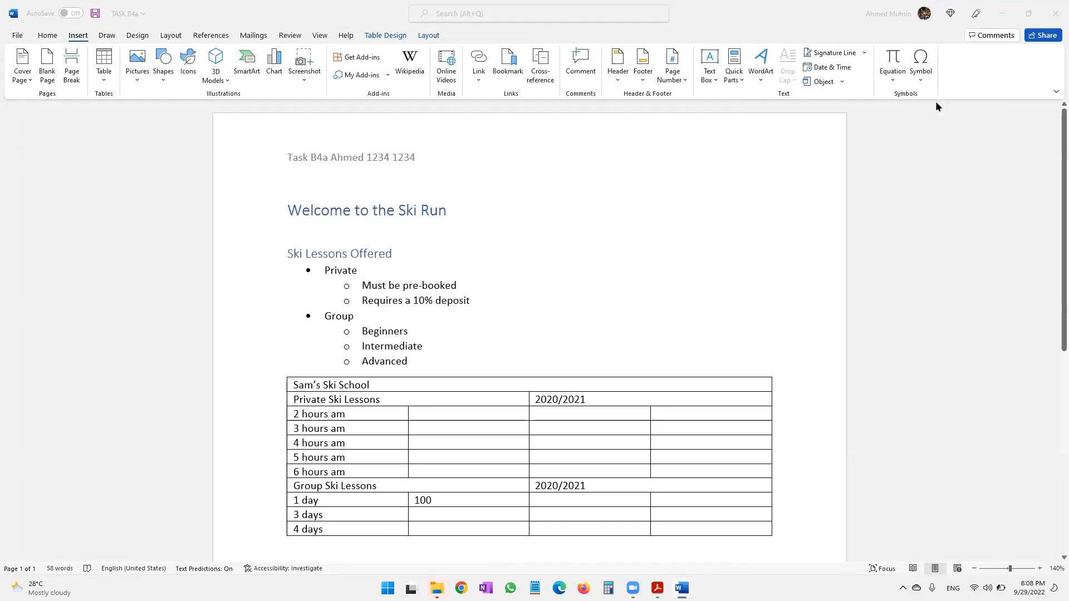
{"action": "key", "text": "alt+Tab"}
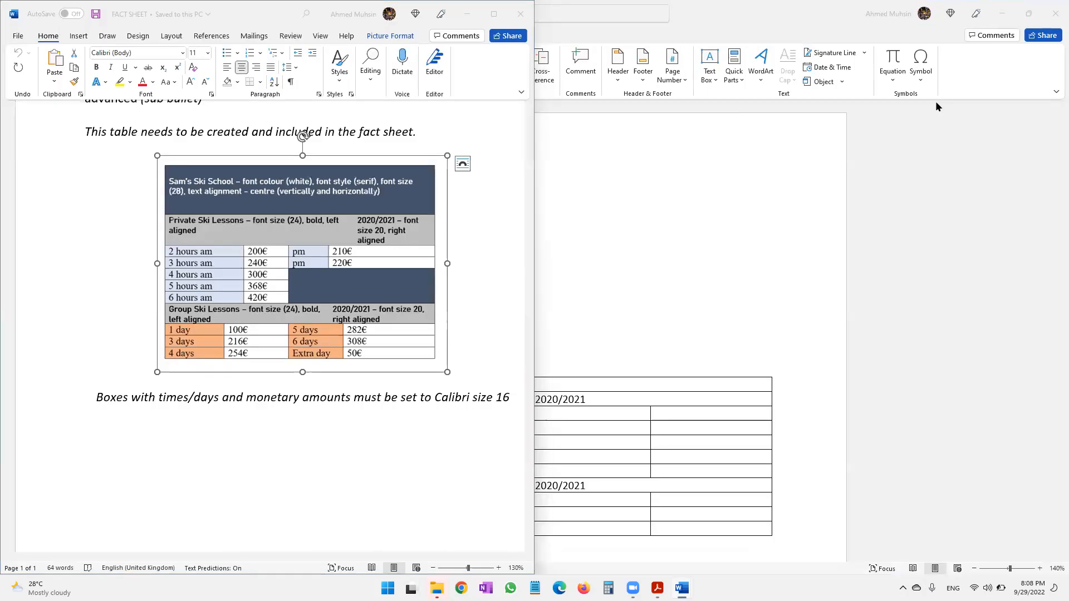
{"action": "left_click", "coordinate": [935, 101]}
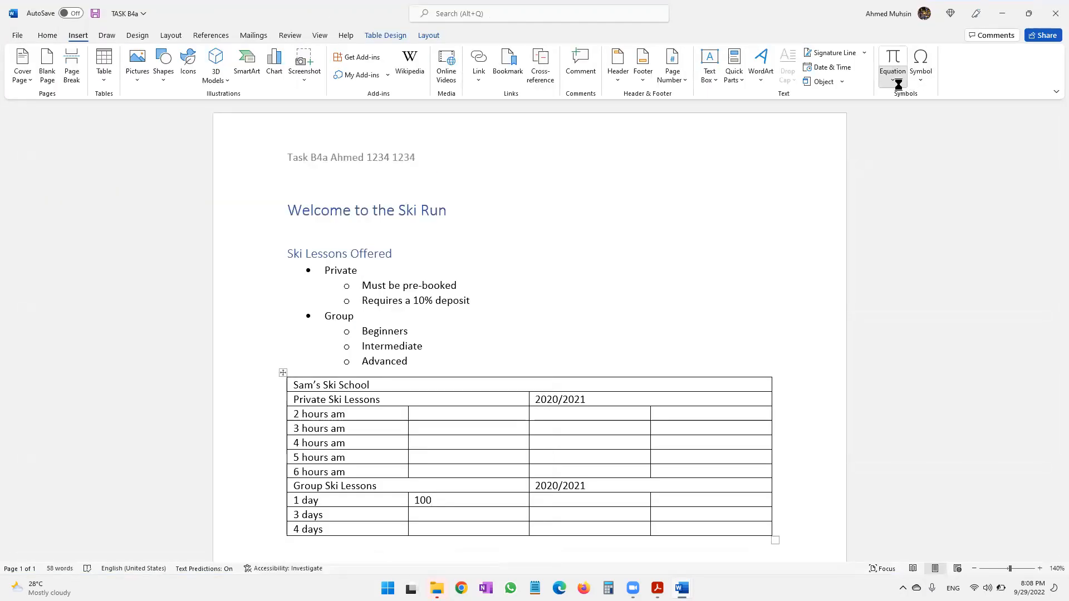
{"action": "left_click", "coordinate": [892, 78]}
{"action": "left_click", "coordinate": [923, 79]}
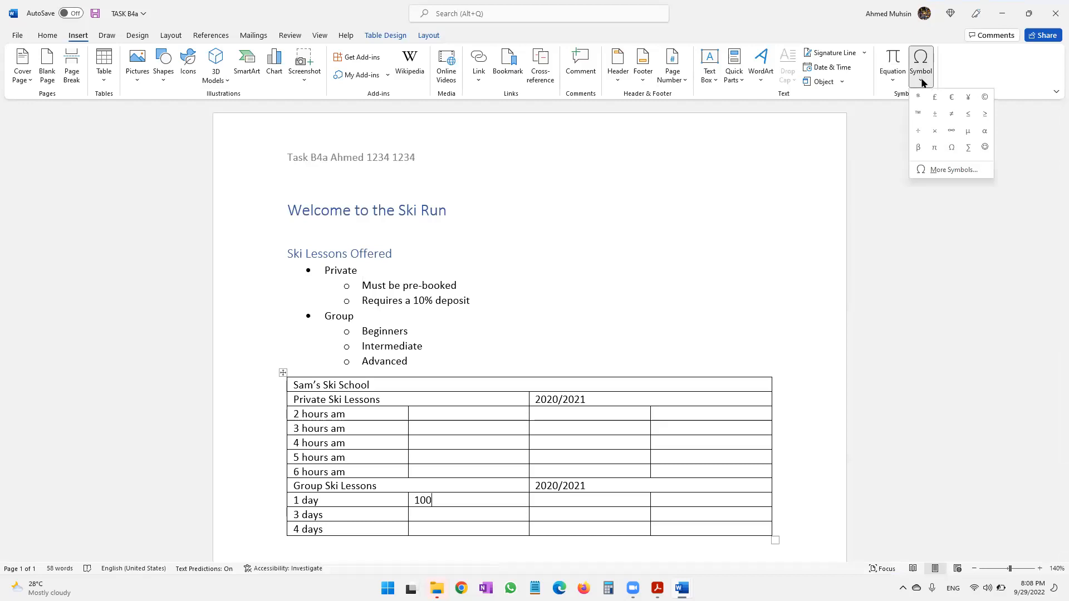
{"action": "left_click", "coordinate": [950, 96]}
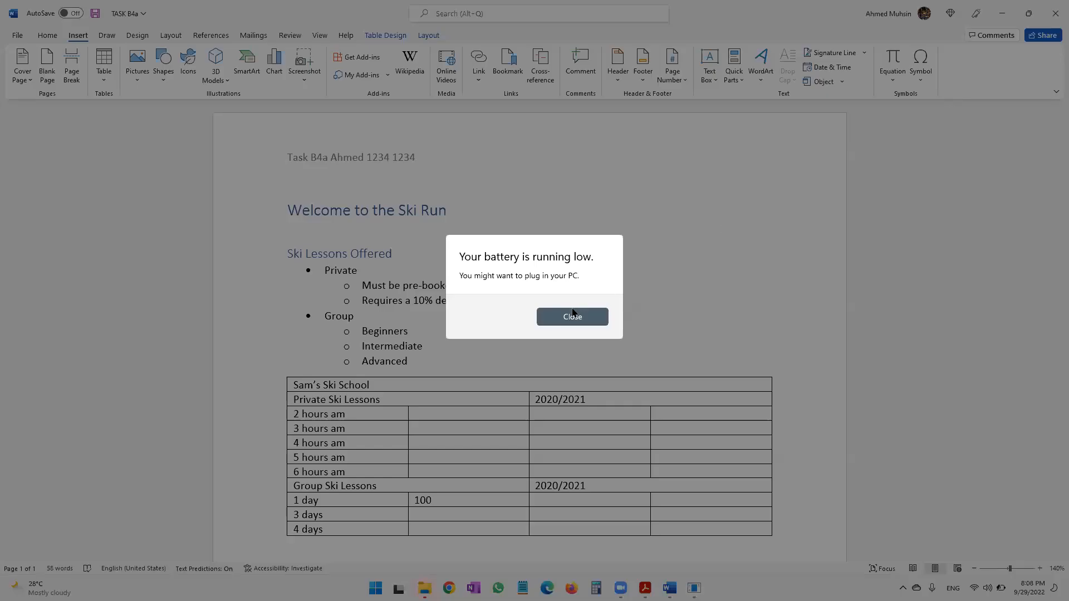
{"action": "left_click", "coordinate": [572, 315]}
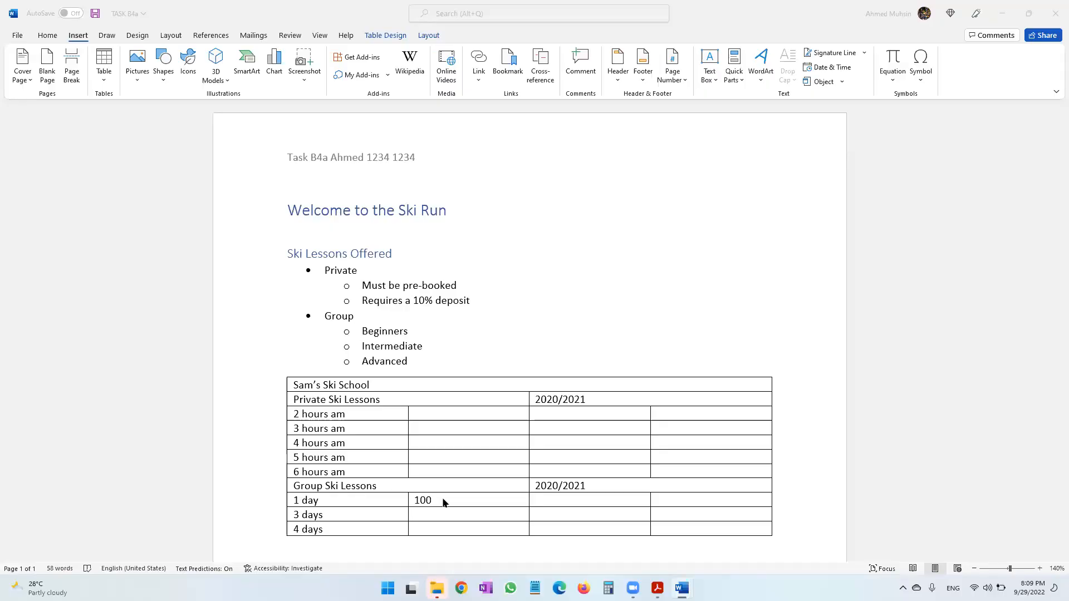
{"action": "left_click", "coordinate": [920, 78]}
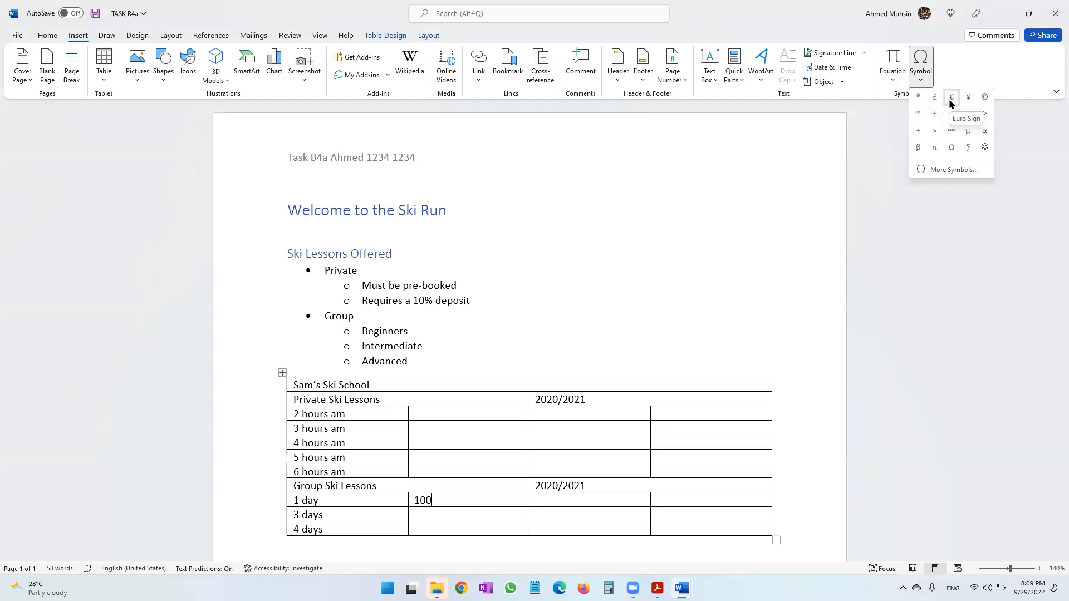
{"action": "left_click", "coordinate": [951, 99]}
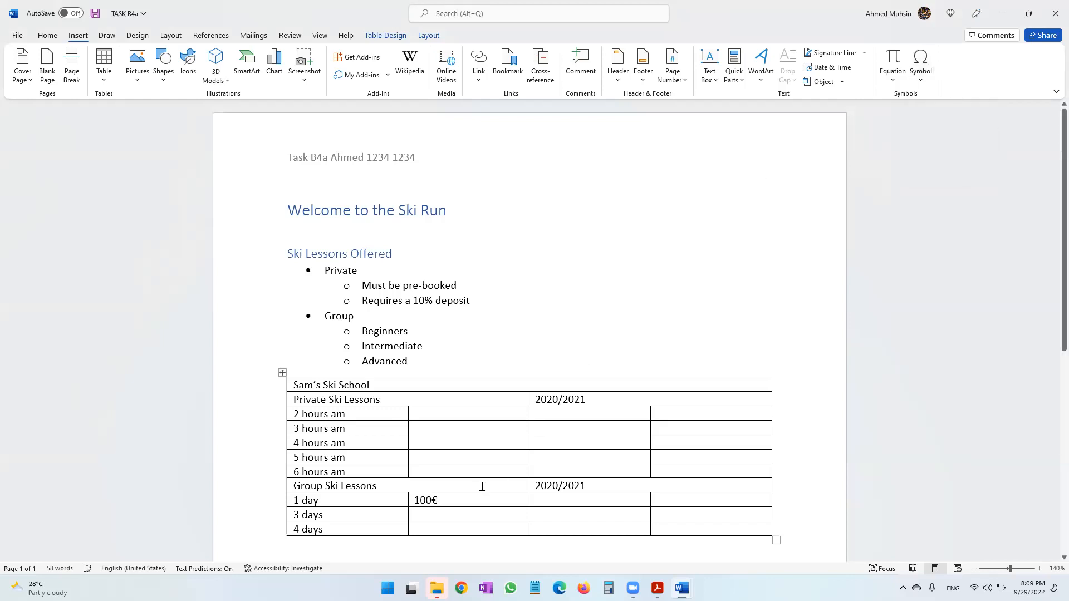
Step: Copy "100€" into the price cells for 2 to 6 hours am and for 3 and 4 days
{"action": "key", "text": "shift+Left"}
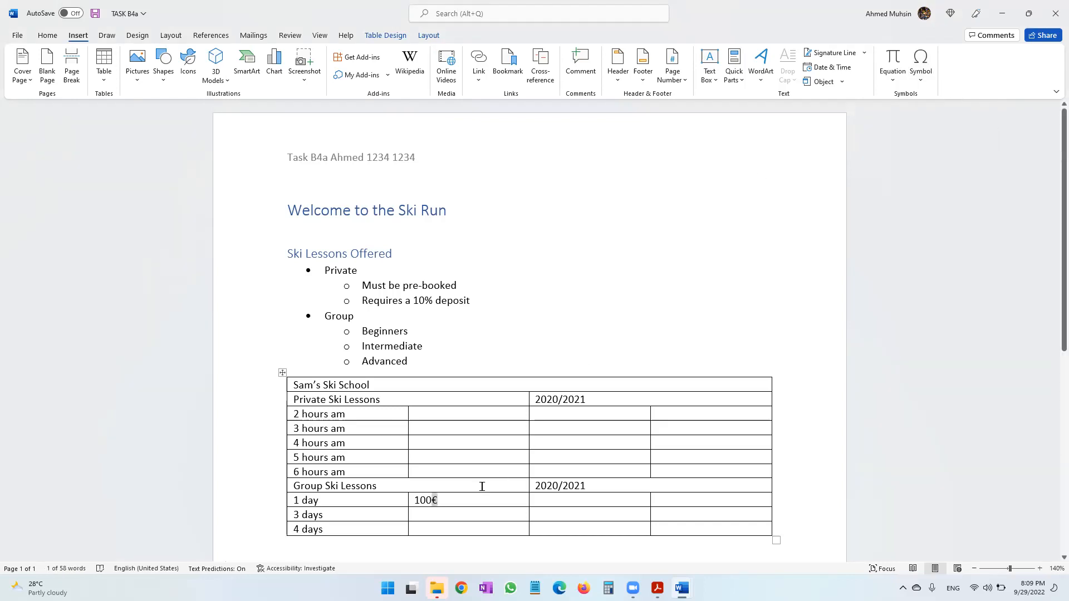
{"action": "key", "text": "Right"}
{"action": "key", "text": "shift+Left"}
{"action": "key", "text": "shift+Left"}
{"action": "key", "text": "shift+Left"}
{"action": "key", "text": "shift+Left"}
{"action": "key", "text": "shift+Left"}
{"action": "left_click_drag", "start_coordinate": [459, 415], "coordinate": [453, 470]}
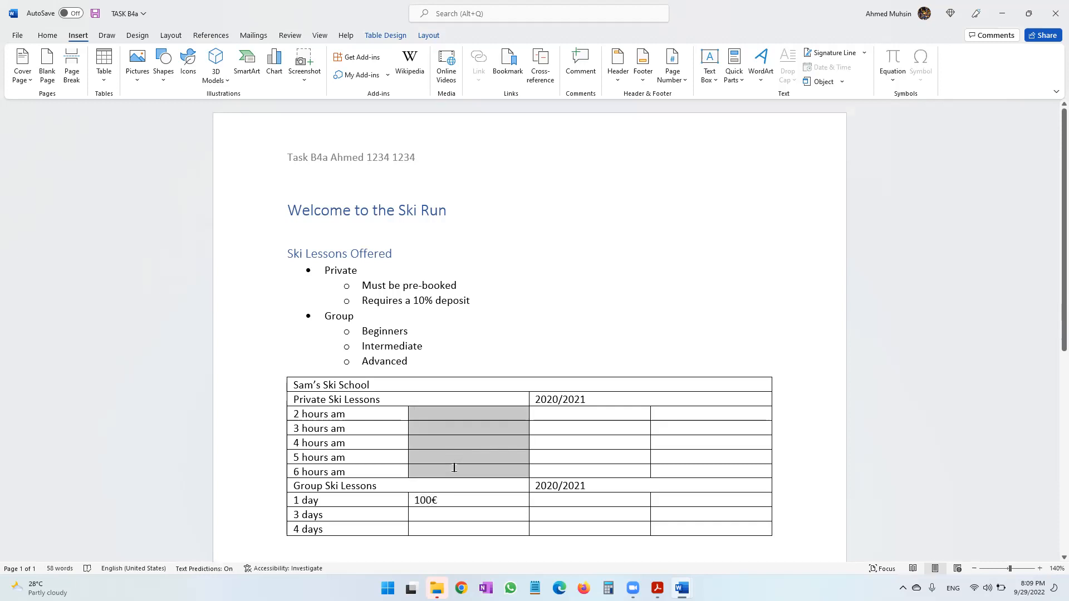
{"action": "type", "text": "100€ 100€ 100€ 100€ 100€"}
{"action": "left_click_drag", "start_coordinate": [438, 520], "coordinate": [434, 530]}
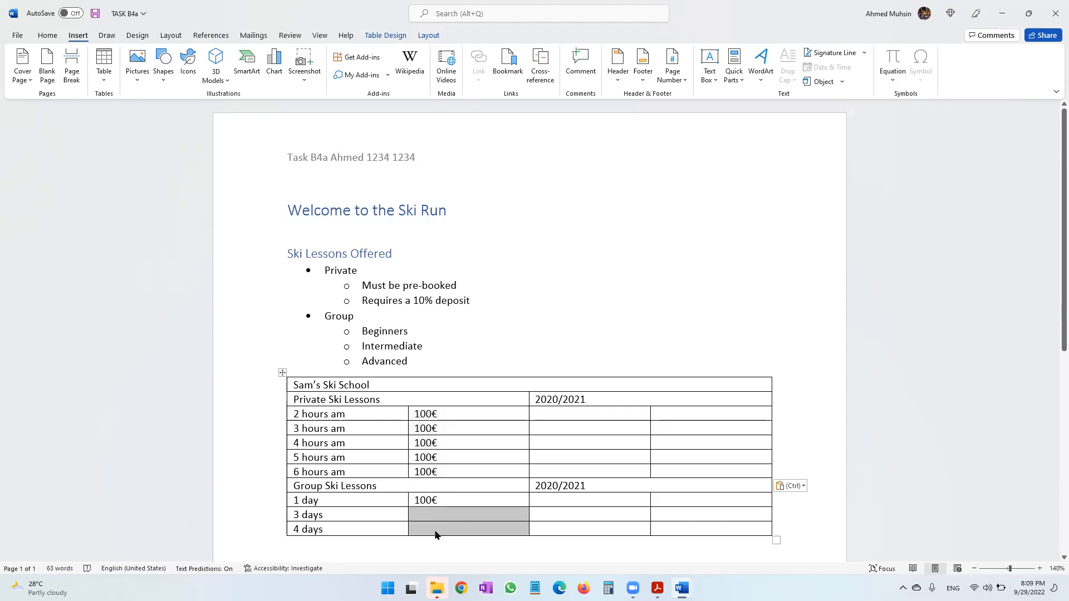
{"action": "type", "text": "100€ 100€"}
{"action": "left_click", "coordinate": [438, 515]}
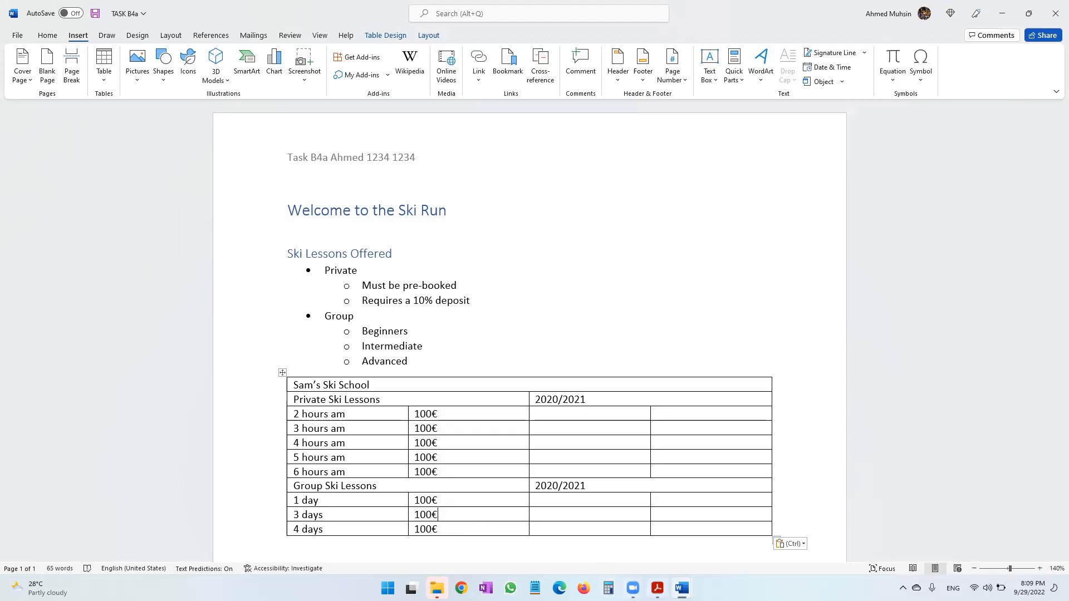
Step: Place TASK B4a beside FACT SHEET again and set the 2, 3 and 4 hours am prices to 200€, 240€ and 300€
{"action": "key", "text": "super+Right"}
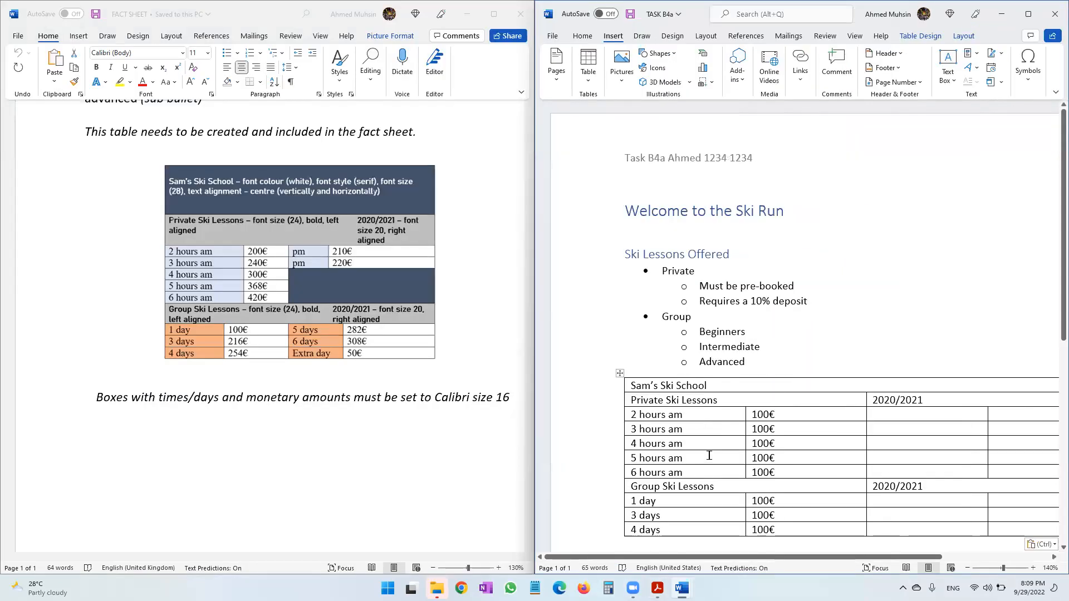
{"action": "key", "text": "BackSpace"}
{"action": "type", "text": "2"}
{"action": "left_click", "coordinate": [754, 428]}
{"action": "key", "text": "Delete"}
{"action": "key", "text": "Delete"}
{"action": "type", "text": "24"}
{"action": "key", "text": "Delete"}
{"action": "type", "text": "3"}
Step: Set the 5 hours am price to 368€ and the 6 hours am price to 420€
{"action": "left_click", "coordinate": [752, 457]}
{"action": "key", "text": "Delete"}
{"action": "key", "text": "Delete"}
{"action": "key", "text": "Delete"}
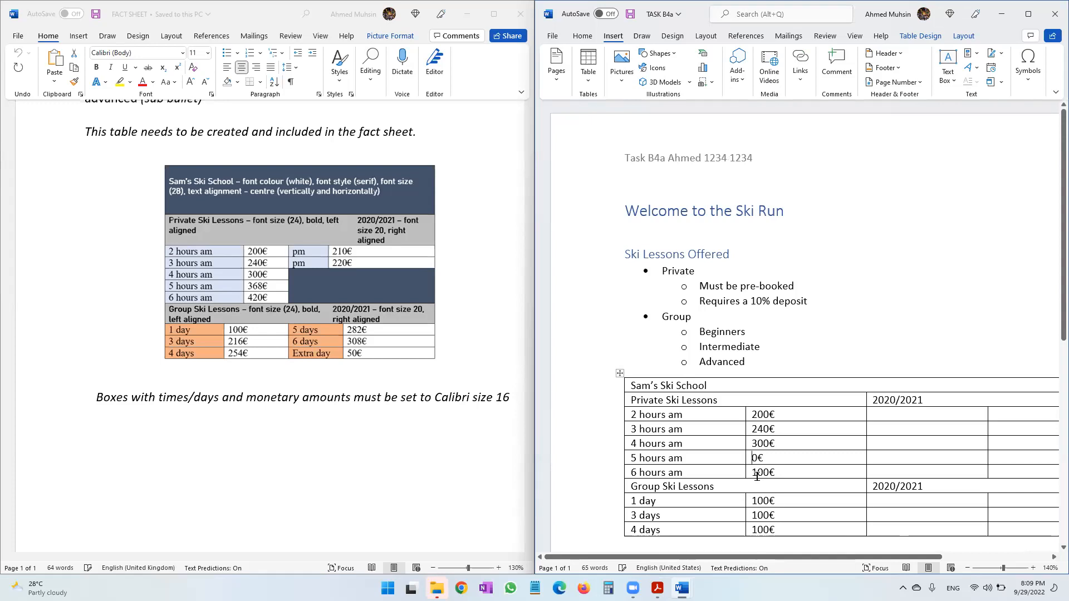
{"action": "type", "text": "368"}
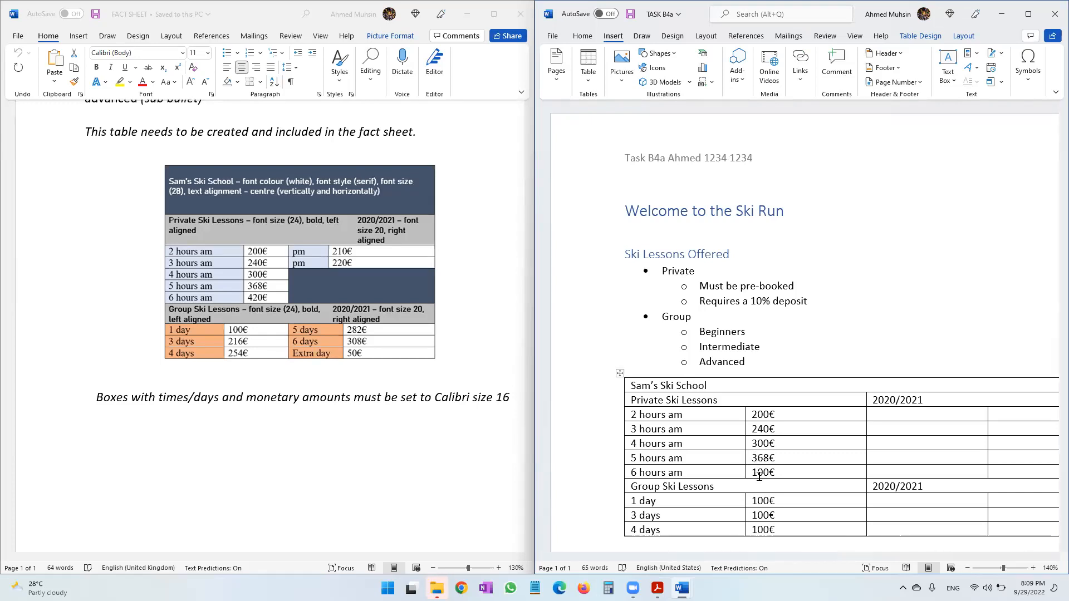
{"action": "left_click_drag", "start_coordinate": [751, 473], "coordinate": [769, 475]}
{"action": "type", "text": "420"}
Step: Set the group lesson prices to 216€ for 3 days and 254€ for 4 days
{"action": "left_click_drag", "start_coordinate": [756, 516], "coordinate": [770, 516]}
{"action": "type", "text": "216"}
{"action": "left_click", "coordinate": [752, 527]}
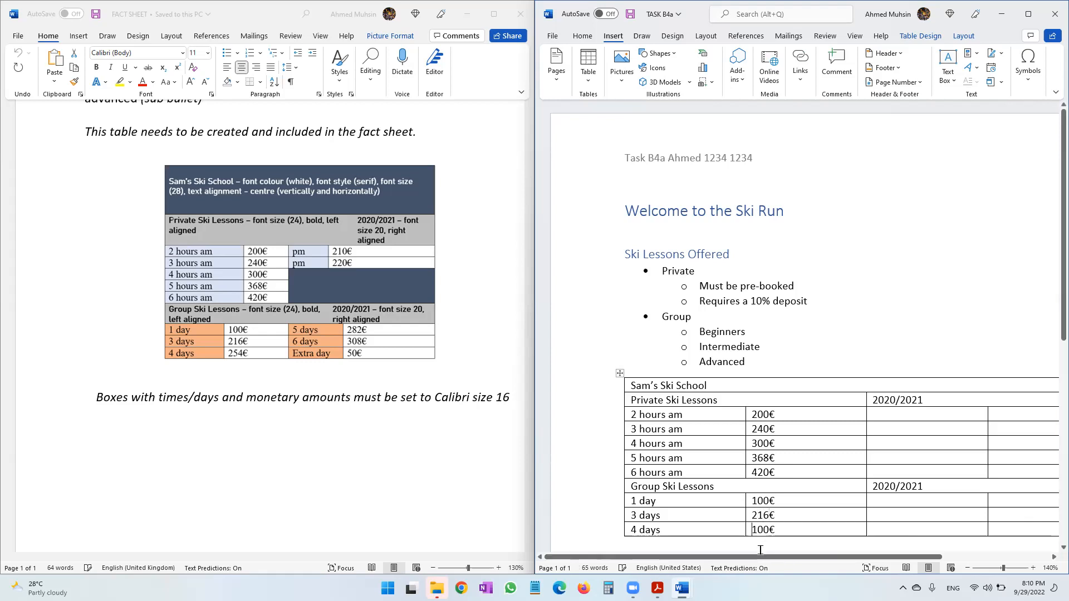
{"action": "key", "text": "Delete"}
{"action": "key", "text": "Delete"}
{"action": "key", "text": "Delete"}
{"action": "type", "text": "254€"}
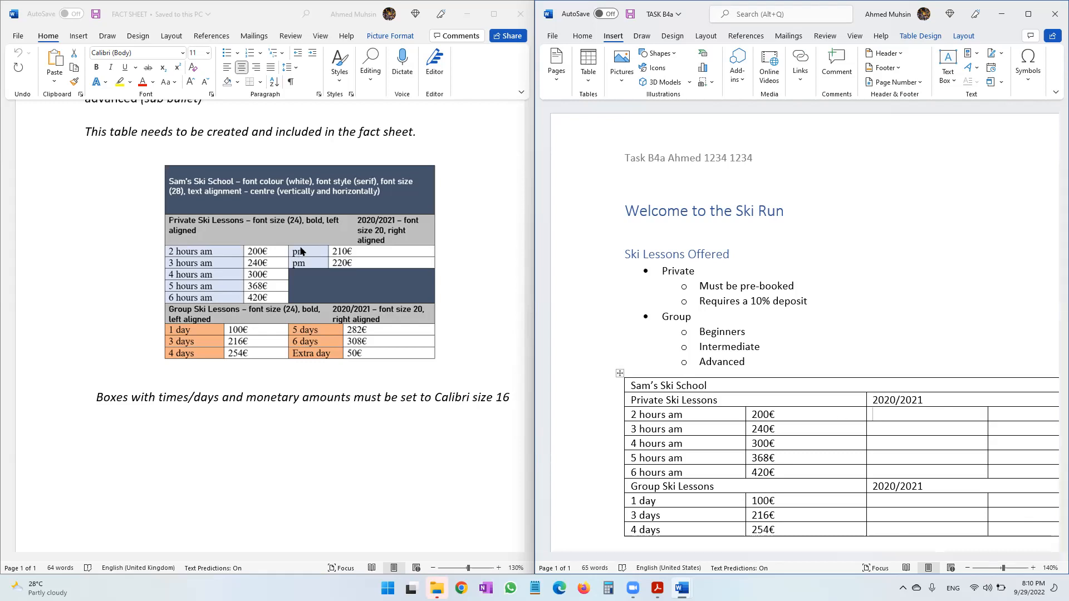
Step: Merge the four empty cells beside the 5 and 6 hours am prices into one cell
{"action": "left_click_drag", "start_coordinate": [921, 460], "coordinate": [1008, 476]}
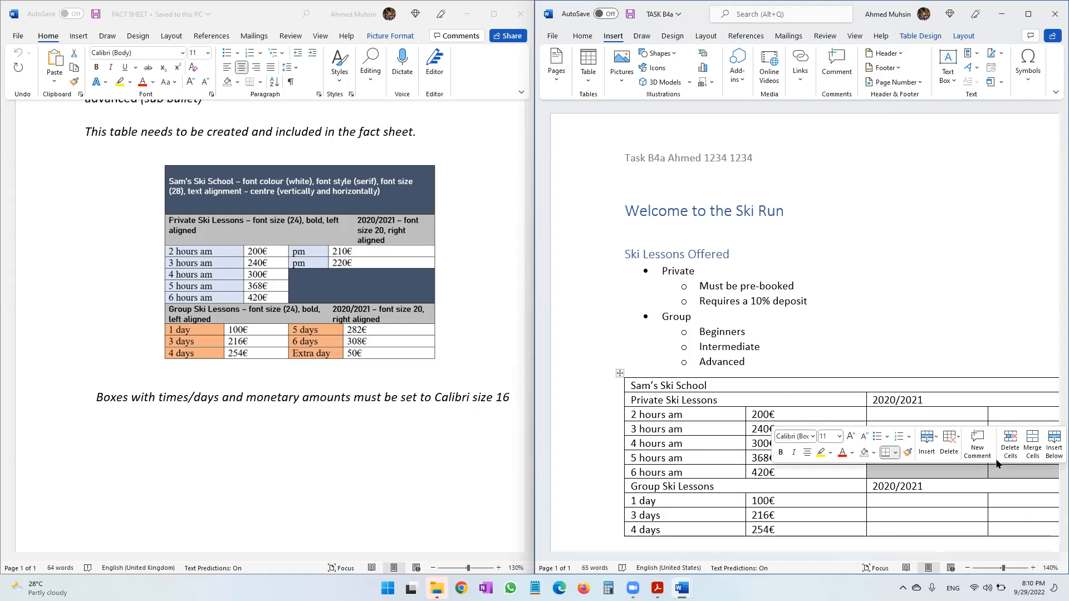
{"action": "left_click", "coordinate": [1028, 452]}
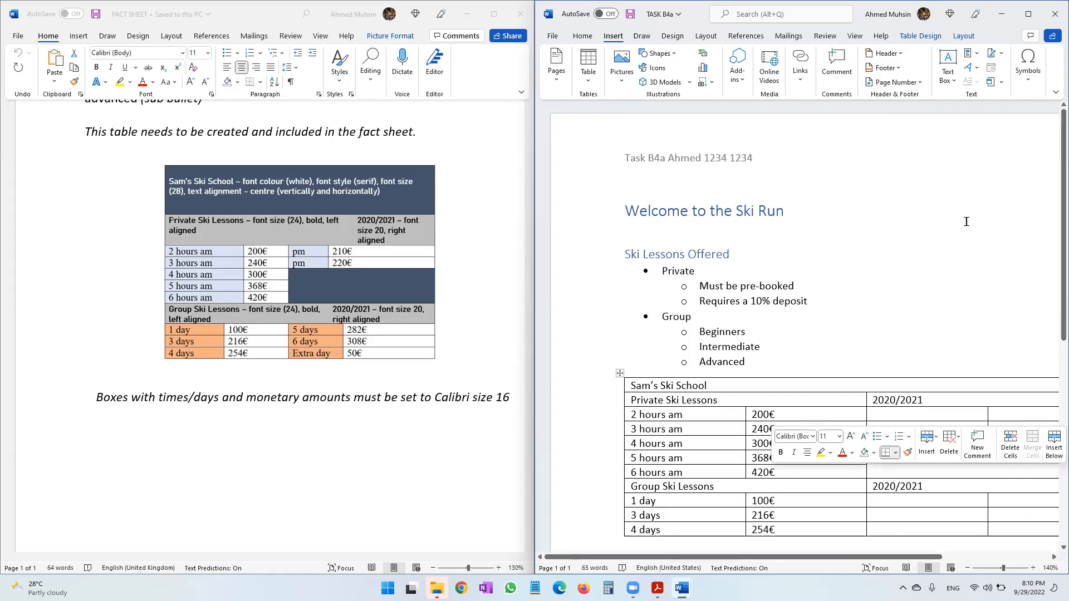
{"action": "left_click", "coordinate": [968, 568]}
{"action": "left_click", "coordinate": [967, 568]}
{"action": "left_click", "coordinate": [967, 568]}
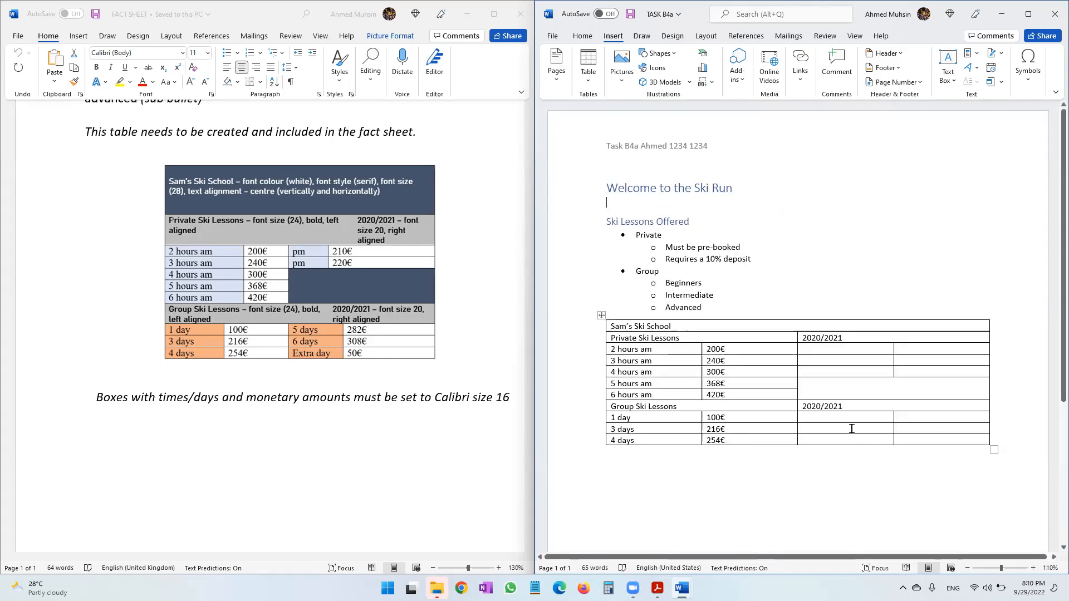
Step: Narrow the third-column cells of the 2, 3 and 4 hours am rows to about half their width
{"action": "left_click", "coordinate": [829, 418]}
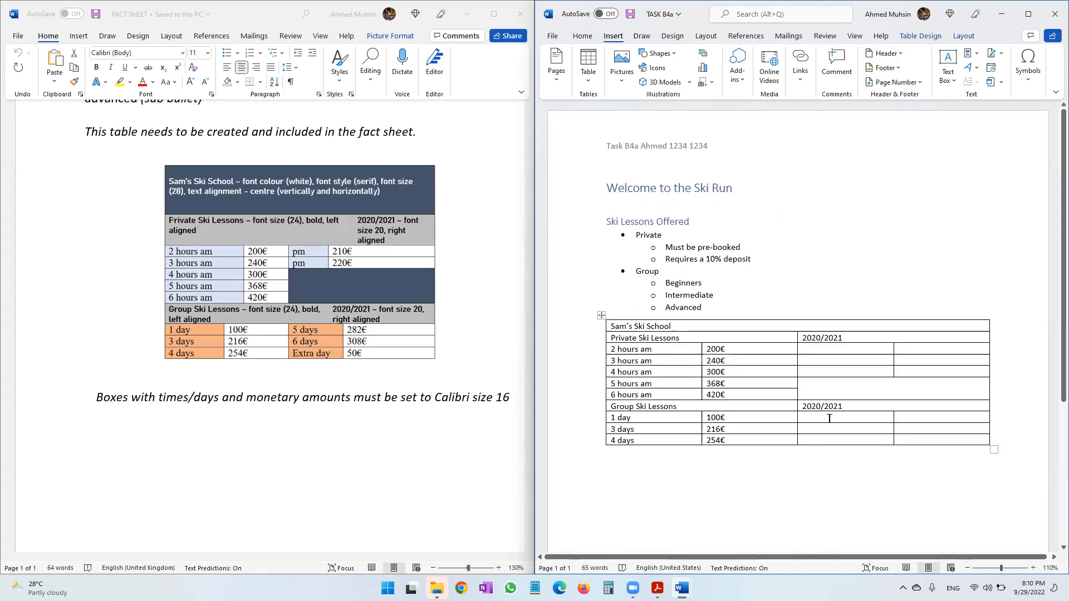
{"action": "left_click_drag", "start_coordinate": [858, 350], "coordinate": [860, 372]}
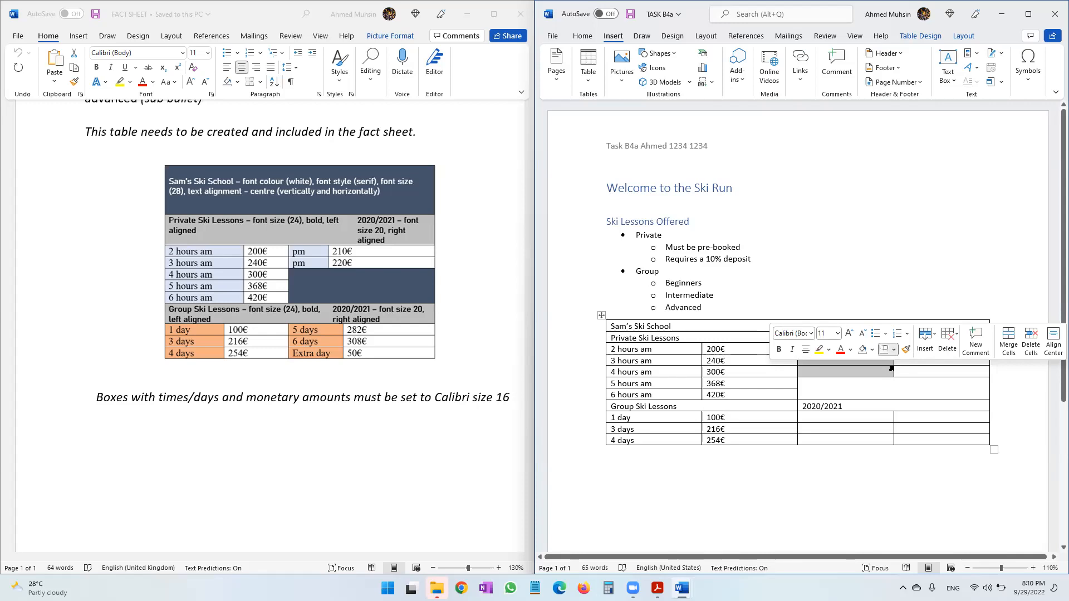
{"action": "left_click_drag", "start_coordinate": [893, 367], "coordinate": [847, 363]}
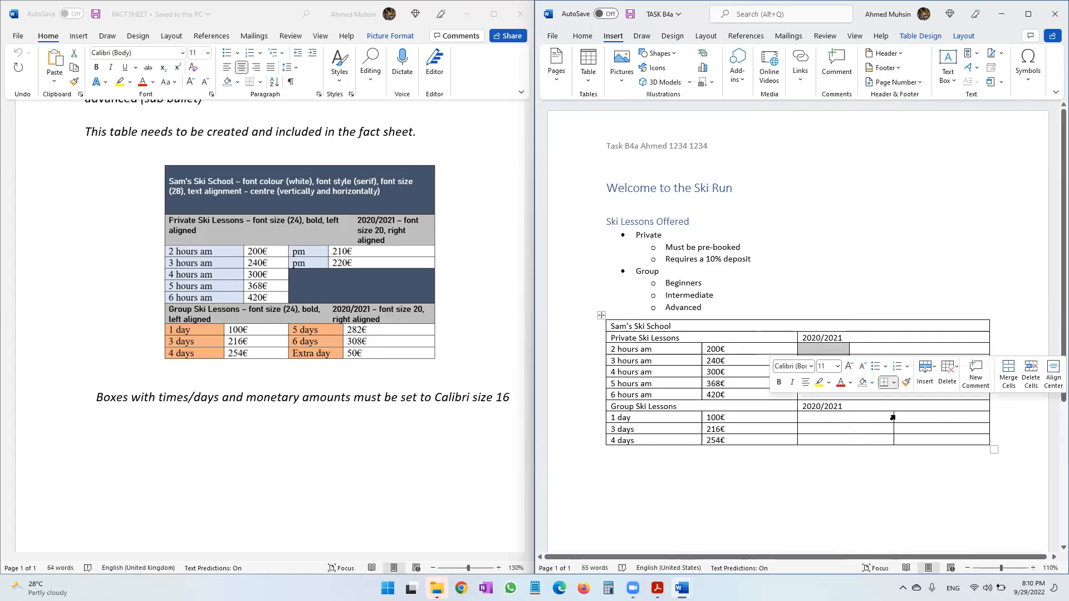
Step: Narrow the third-column cells of the 1, 3 and 4 day rows and enter Pm beside the 2 and 3 hours am prices
{"action": "left_click_drag", "start_coordinate": [892, 415], "coordinate": [864, 413]}
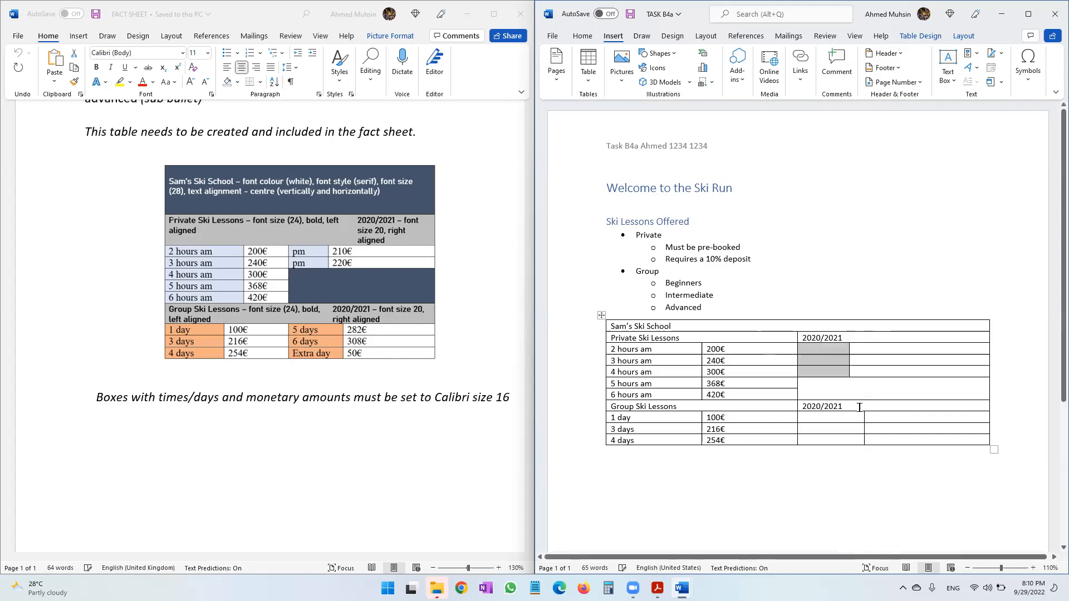
{"action": "left_click", "coordinate": [819, 354]}
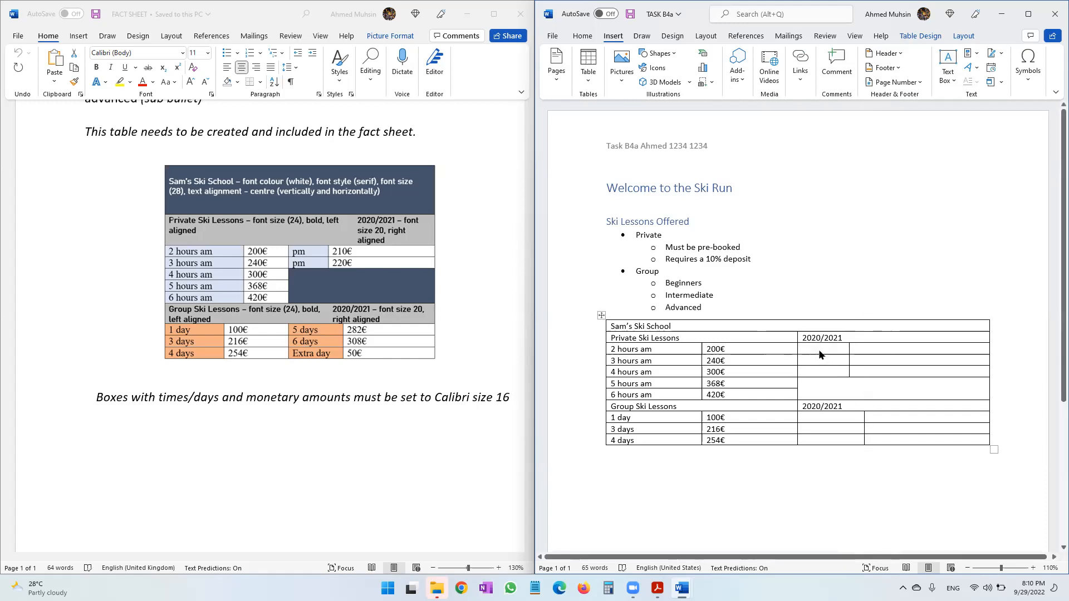
{"action": "type", "text": "pm"}
{"action": "key", "text": "Down"}
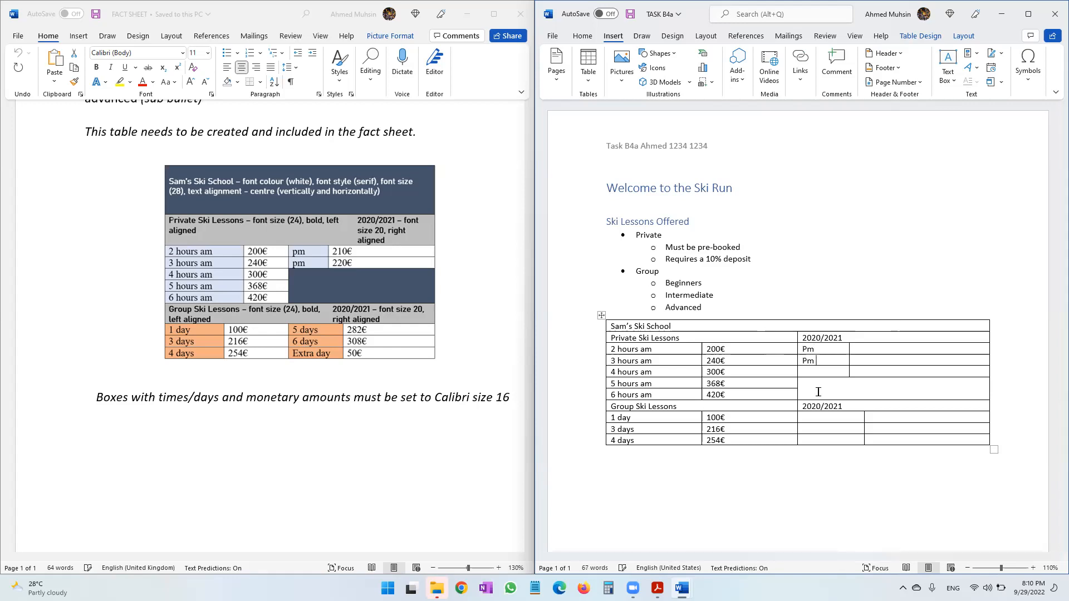
Step: Merge the two empty cells beside the 4 hours am price with the empty merged cell below them
{"action": "left_click_drag", "start_coordinate": [833, 372], "coordinate": [861, 385]}
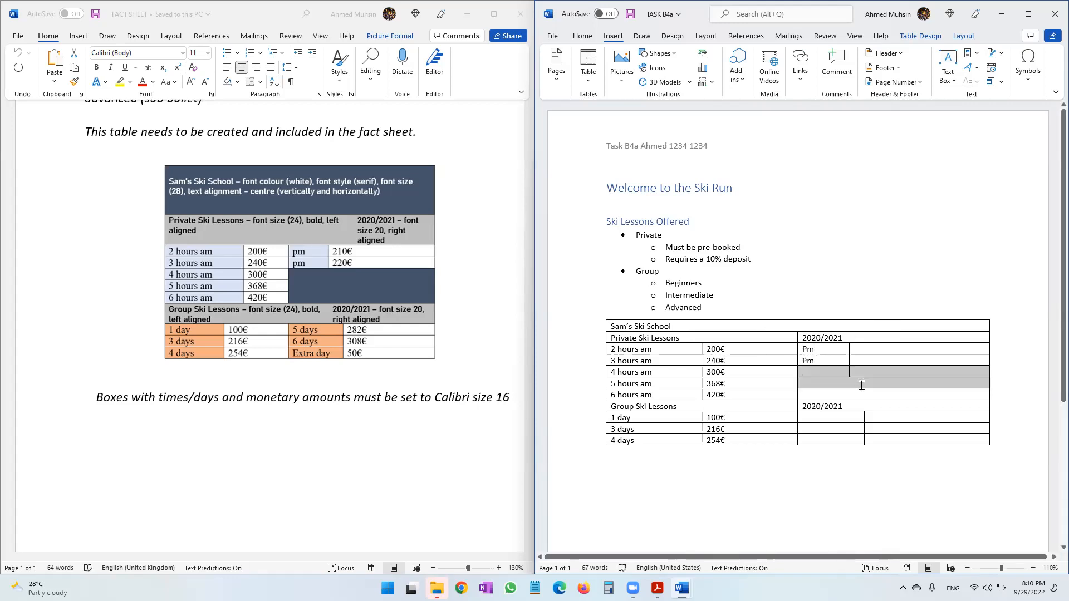
{"action": "left_click", "coordinate": [1007, 366]}
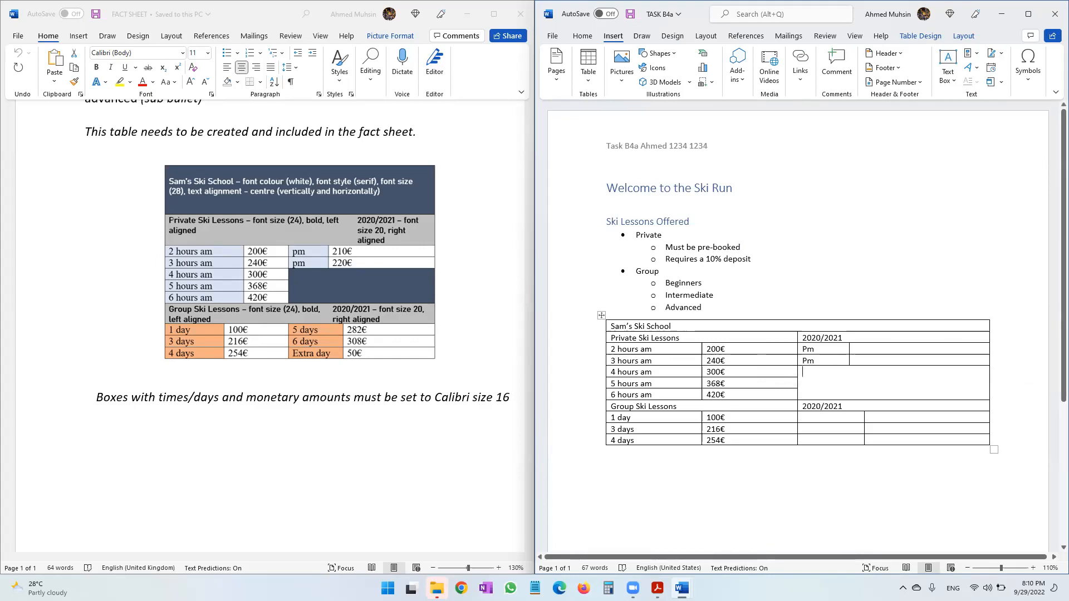
Step: Set the pm prices to 210€ in the 2 hours row and 220€ in the 3 hours row
{"action": "left_click_drag", "start_coordinate": [725, 350], "coordinate": [710, 349]}
{"action": "key", "text": "ctrl+c"}
{"action": "left_click", "coordinate": [853, 349]}
{"action": "key", "text": "ctrl+v"}
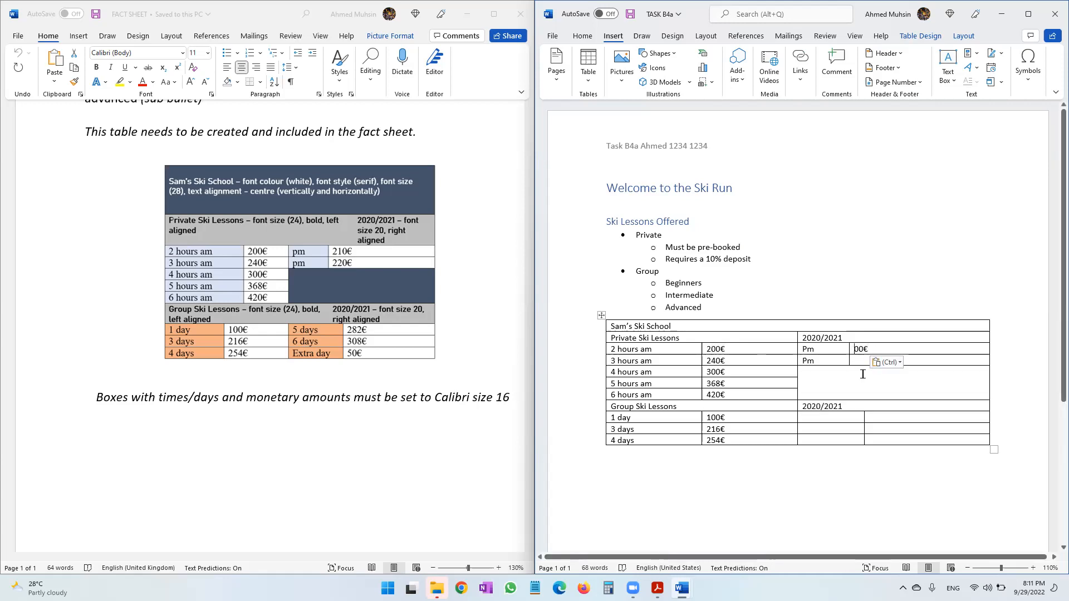
{"action": "key", "text": "Delete"}
{"action": "type", "text": "21"}
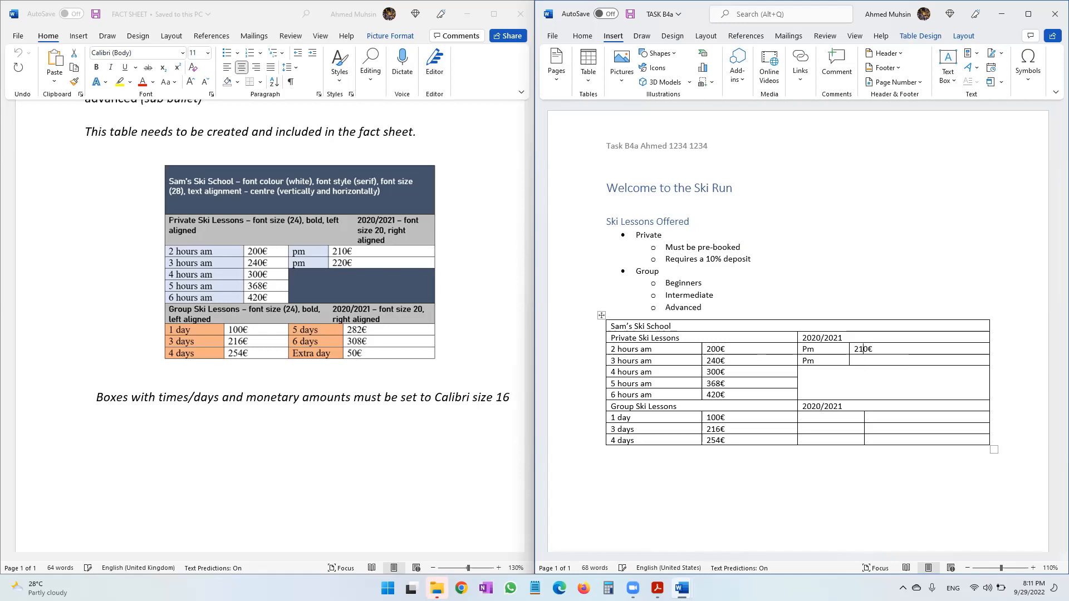
{"action": "left_click", "coordinate": [885, 361]}
{"action": "key", "text": "ctrl+v"}
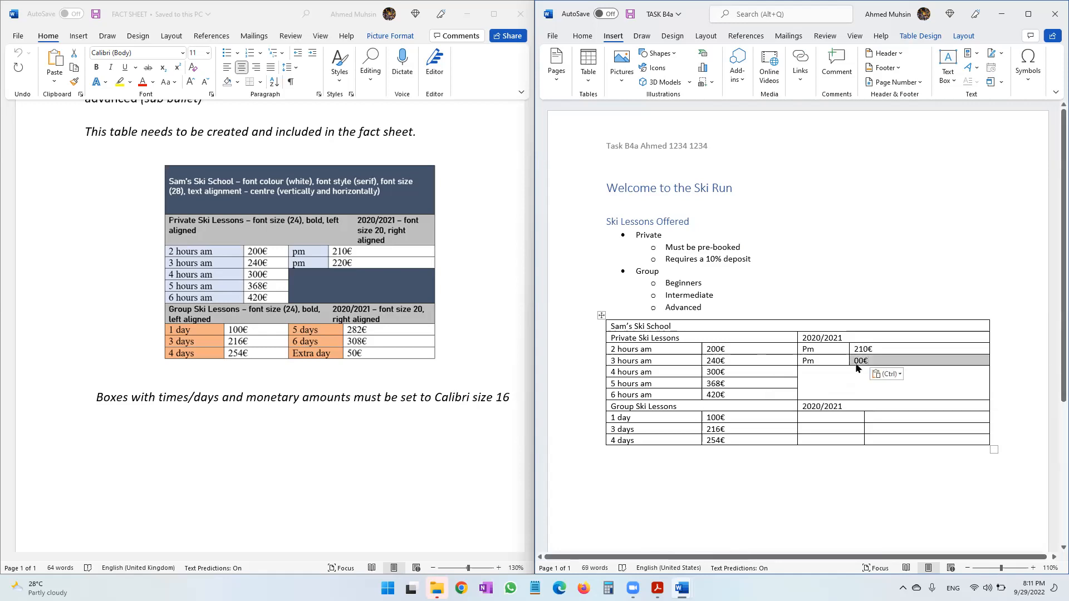
{"action": "left_click", "coordinate": [853, 361]}
{"action": "key", "text": "Delete"}
{"action": "type", "text": "22"}
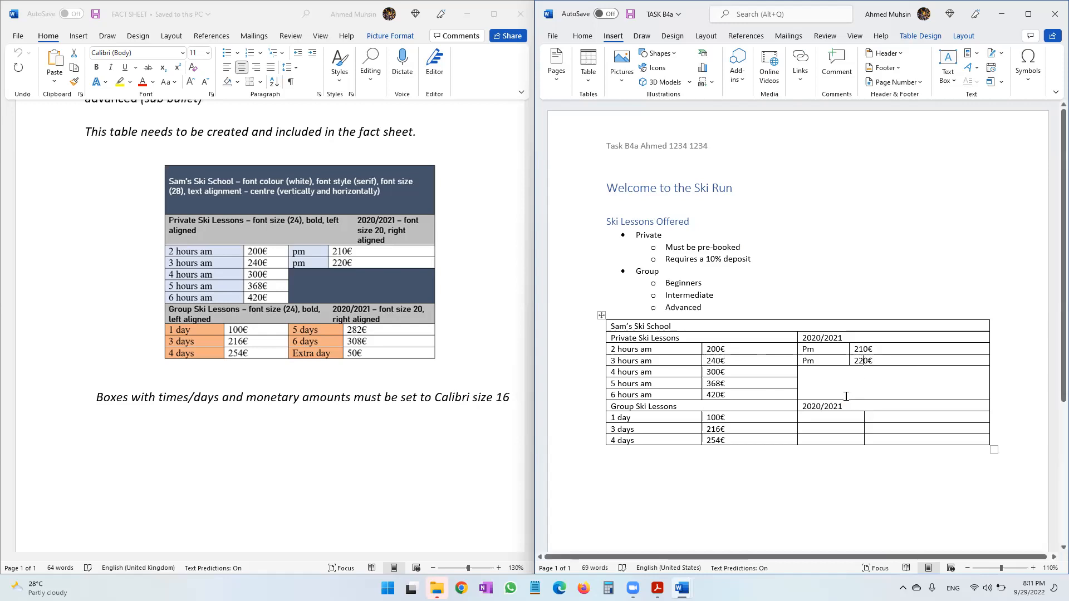
{"action": "type", "text": "5"}
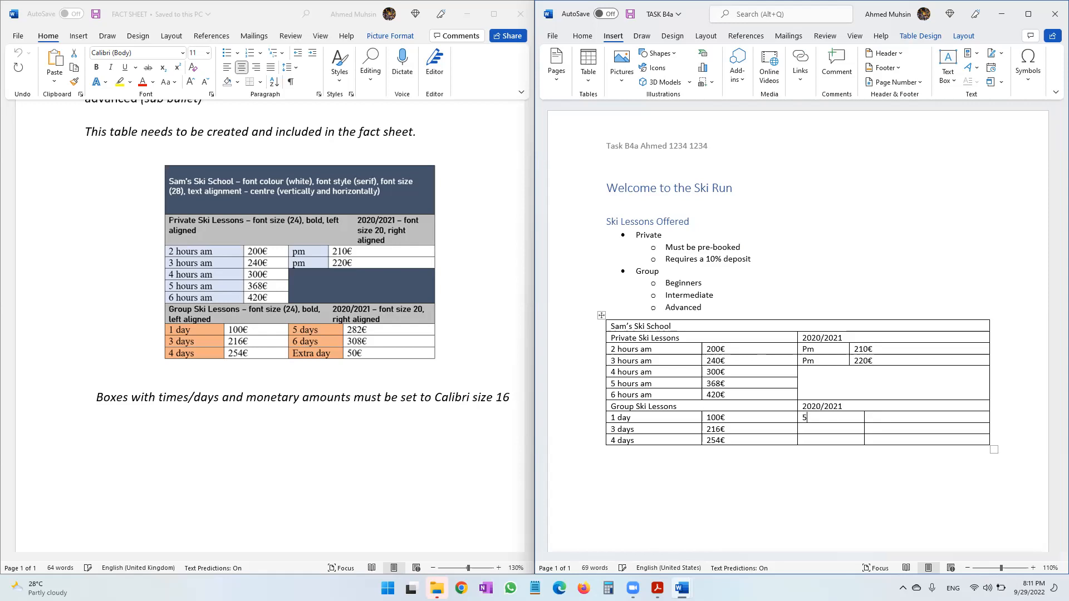
{"action": "type", "text": " days6 da"}
{"action": "type", "text": "Extra"}
Step: Copy the 210€ price into the cell beside 5 days and change it to 282€
{"action": "double_click", "coordinate": [855, 347]}
{"action": "key", "text": "ctrl+c"}
{"action": "left_click", "coordinate": [881, 415]}
{"action": "key", "text": "ctrl+v"}
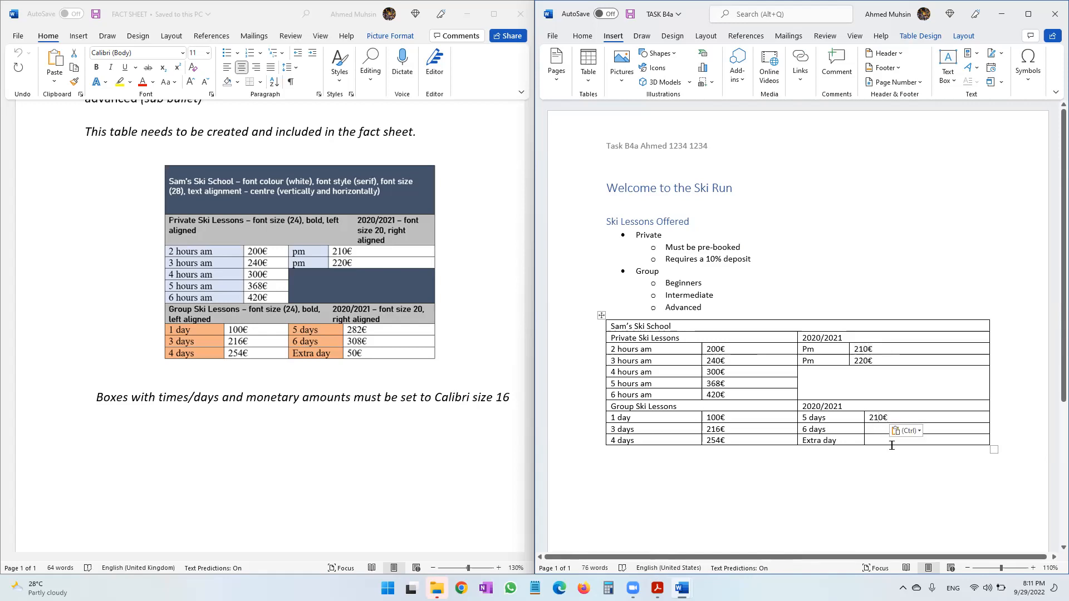
{"action": "key", "text": "Left"}
{"action": "key", "text": "BackSpace"}
{"action": "key", "text": "BackSpace"}
{"action": "type", "text": "82"}
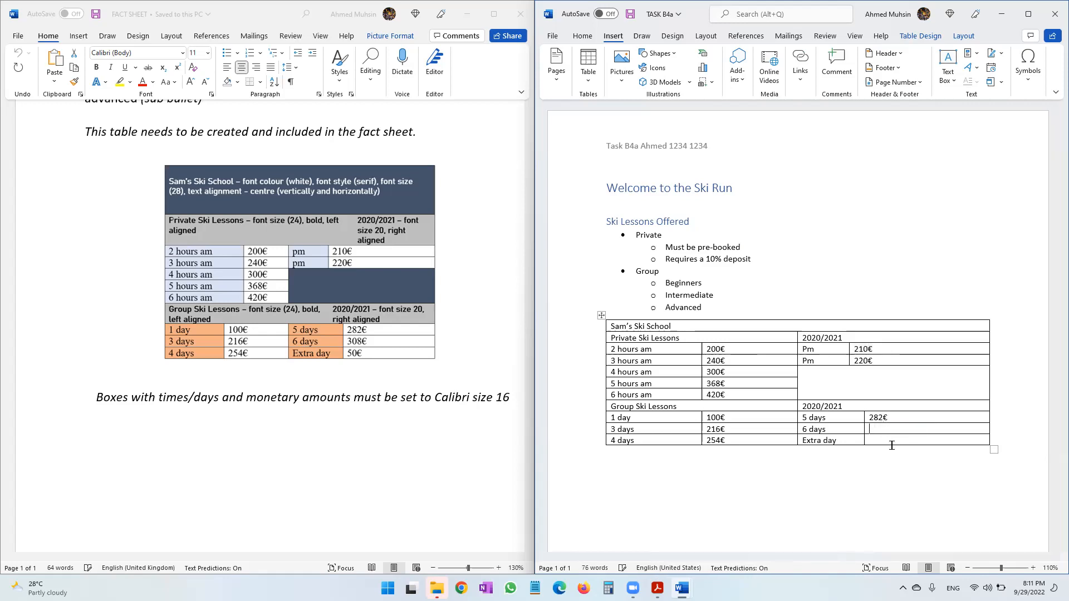
Step: Set the group lesson prices to 308€ for 6 days and 50€ for Extra day
{"action": "key", "text": "Left"}
{"action": "key", "text": "BackSpace"}
{"action": "key", "text": "BackSpace"}
{"action": "key", "text": "BackSpace"}
{"action": "type", "text": "308"}
{"action": "key", "text": "ctrl+v"}
{"action": "key", "text": "BackSpace"}
{"action": "type", "text": "50"}
Step: Shade the Sam's Ski School title row dark blue and make its text white
{"action": "left_click", "coordinate": [910, 39]}
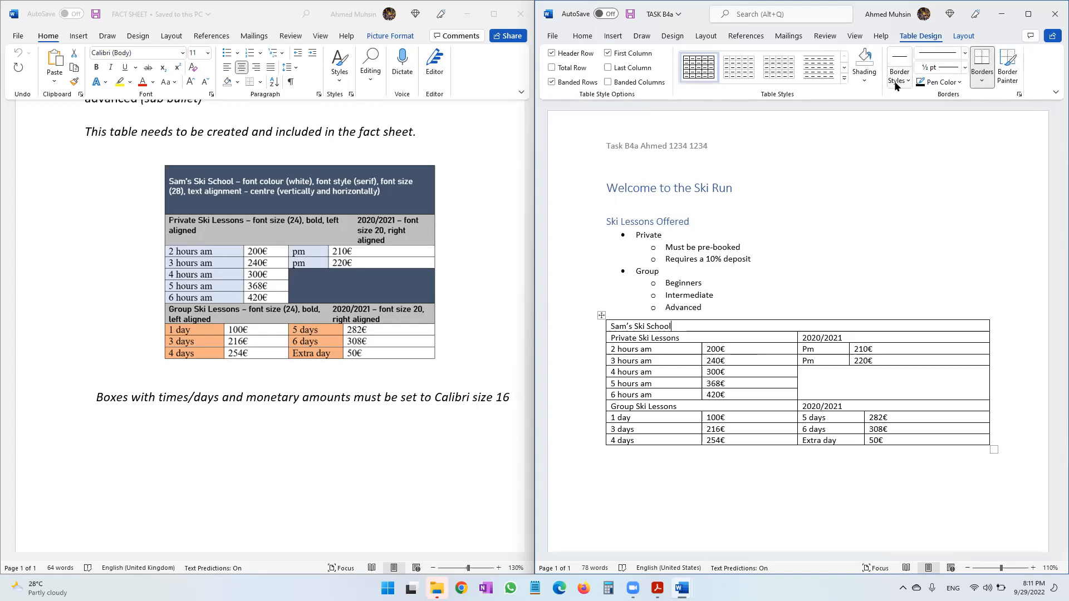
{"action": "left_click", "coordinate": [868, 79]}
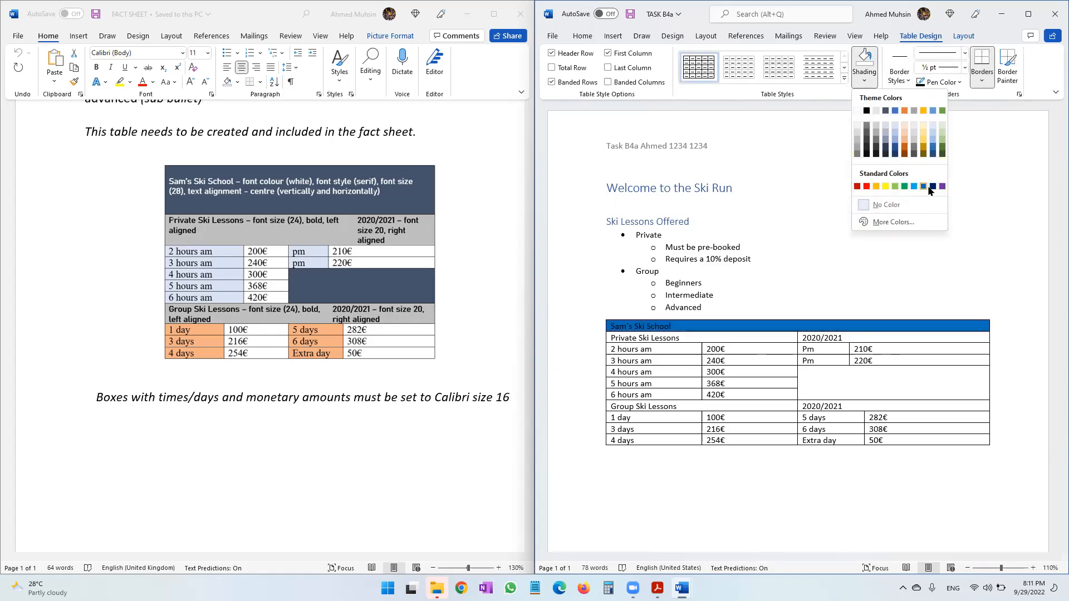
{"action": "left_click", "coordinate": [932, 155]}
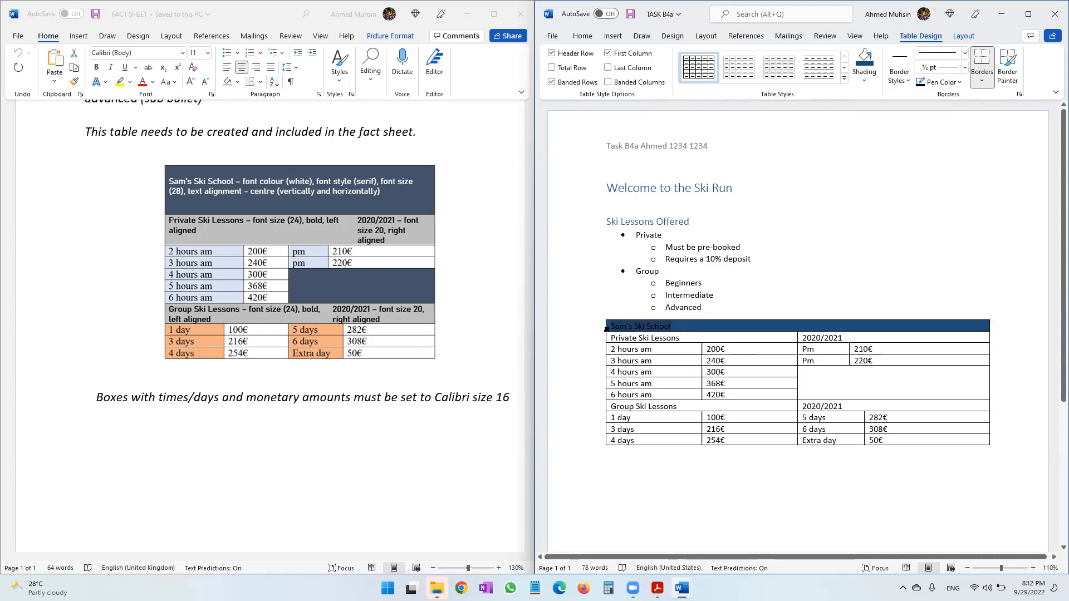
{"action": "left_click", "coordinate": [606, 328]}
{"action": "left_click", "coordinate": [690, 361]}
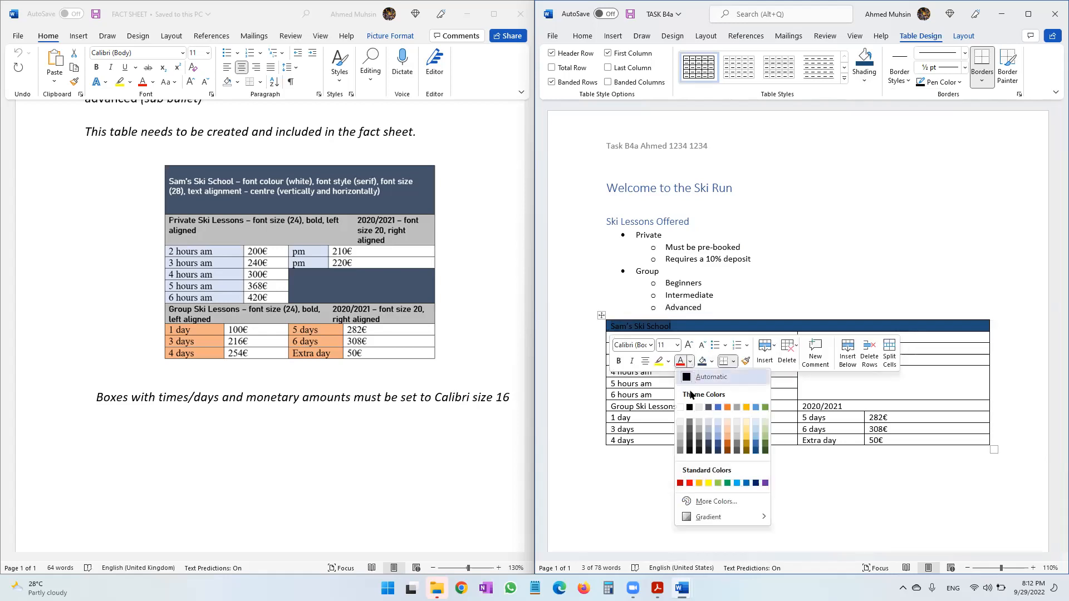
{"action": "left_click", "coordinate": [679, 407]}
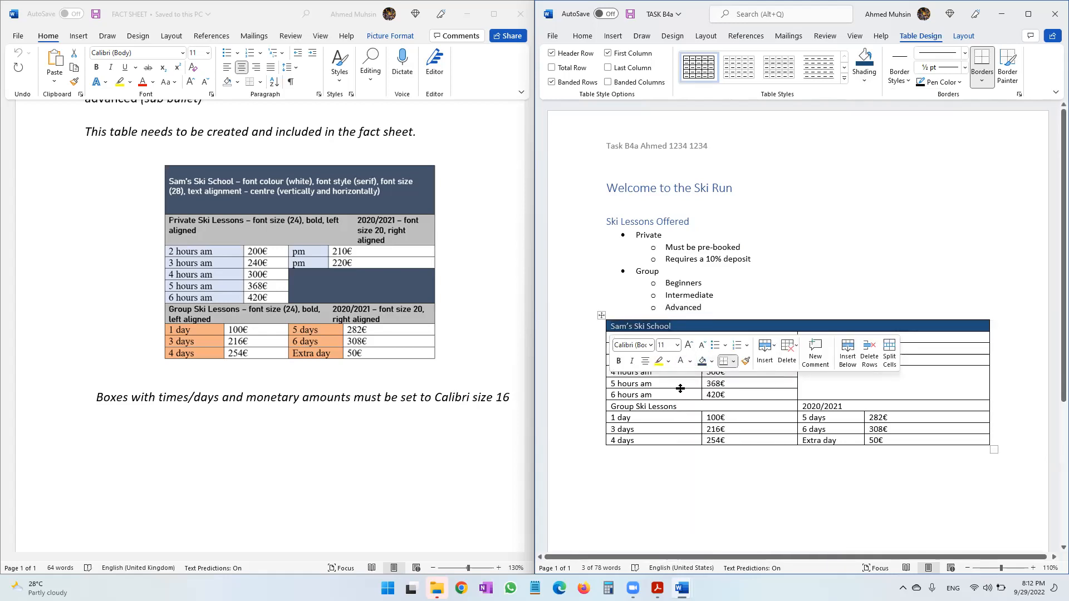
Step: Format the Sam's Ski School title in Times New Roman, size 28
{"action": "left_click", "coordinate": [583, 37]}
{"action": "left_click", "coordinate": [640, 53]}
{"action": "type", "text": "Times New Roman"}
{"action": "key", "text": "Return"}
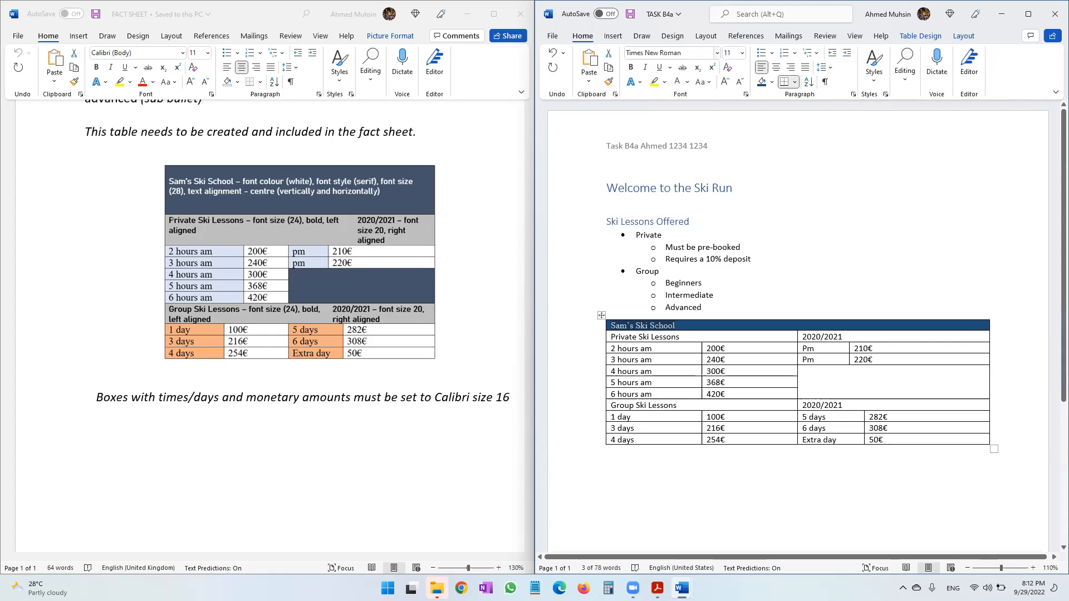
{"action": "left_click", "coordinate": [727, 53]}
{"action": "type", "text": "28"}
{"action": "key", "text": "Return"}
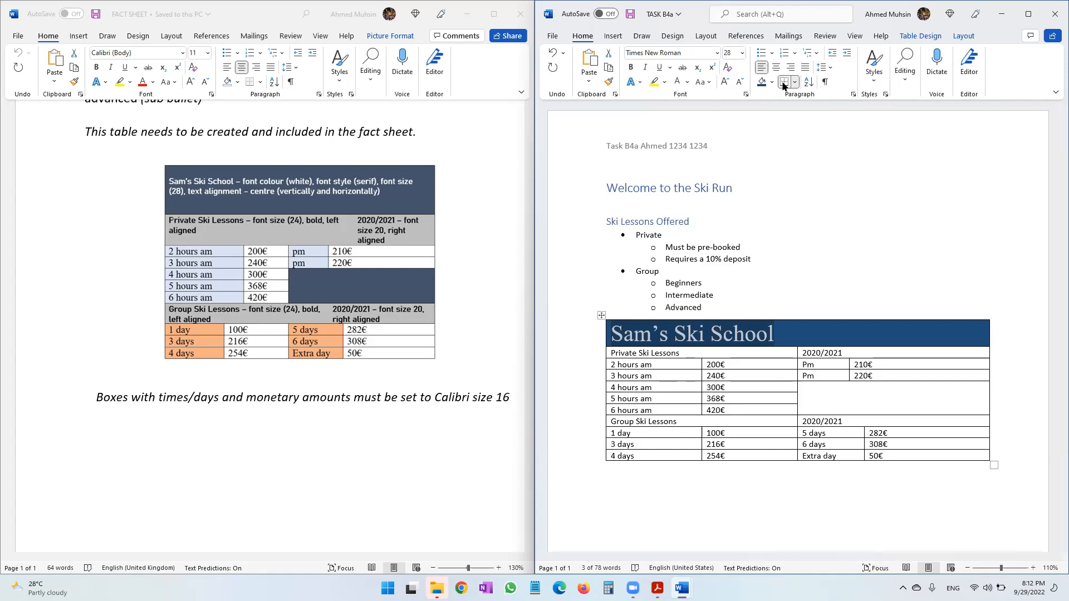
Step: Centre the Sam's Ski School title horizontally and vertically in its cell
{"action": "left_click", "coordinate": [769, 66]}
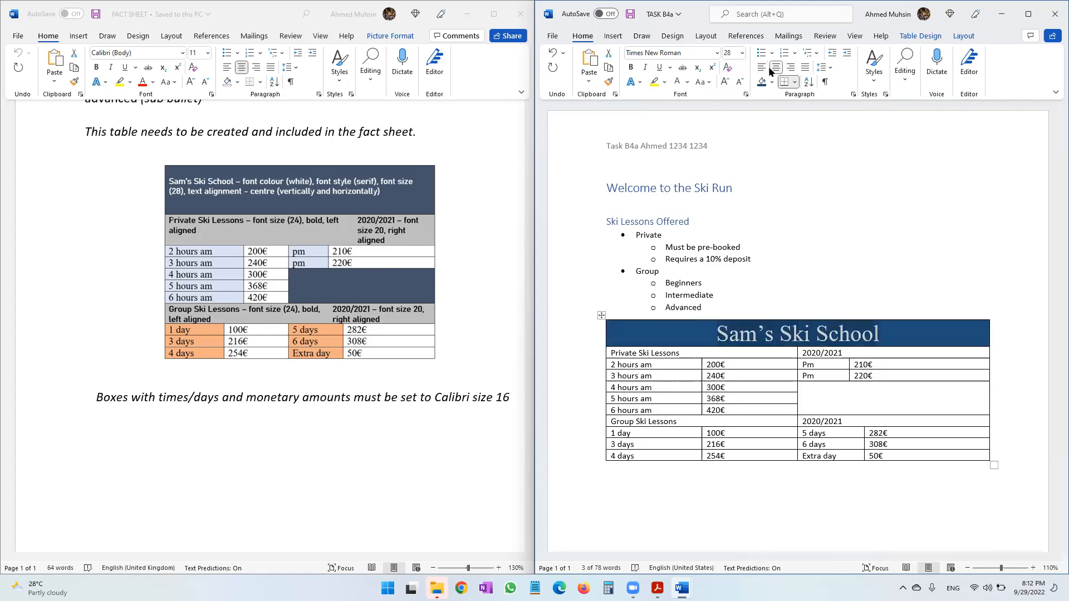
{"action": "left_click", "coordinate": [961, 36]}
{"action": "left_click", "coordinate": [941, 79]}
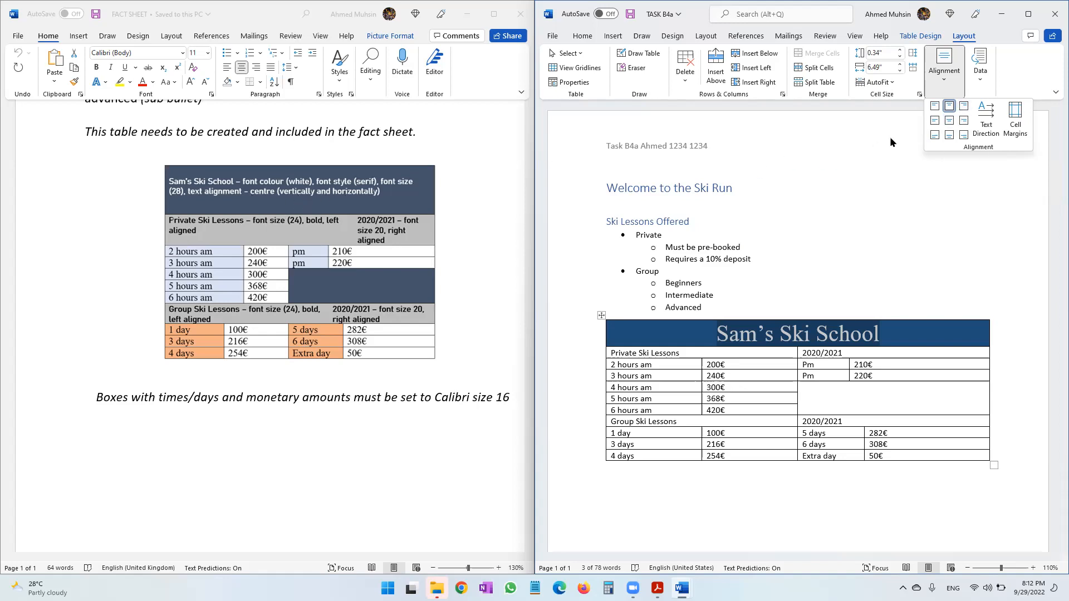
{"action": "left_click", "coordinate": [949, 121]}
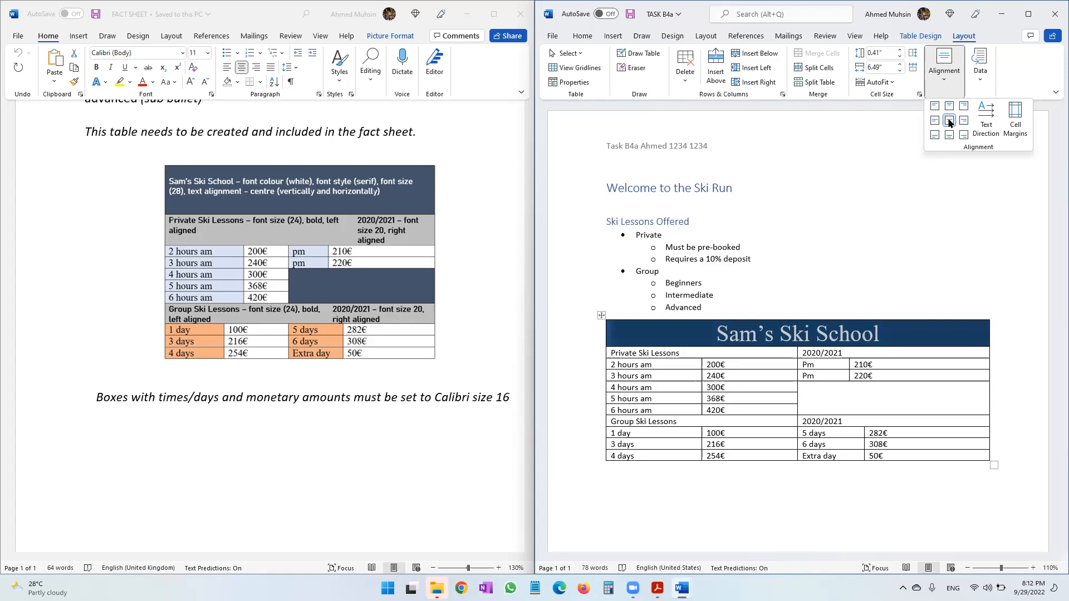
{"action": "left_click", "coordinate": [893, 334]}
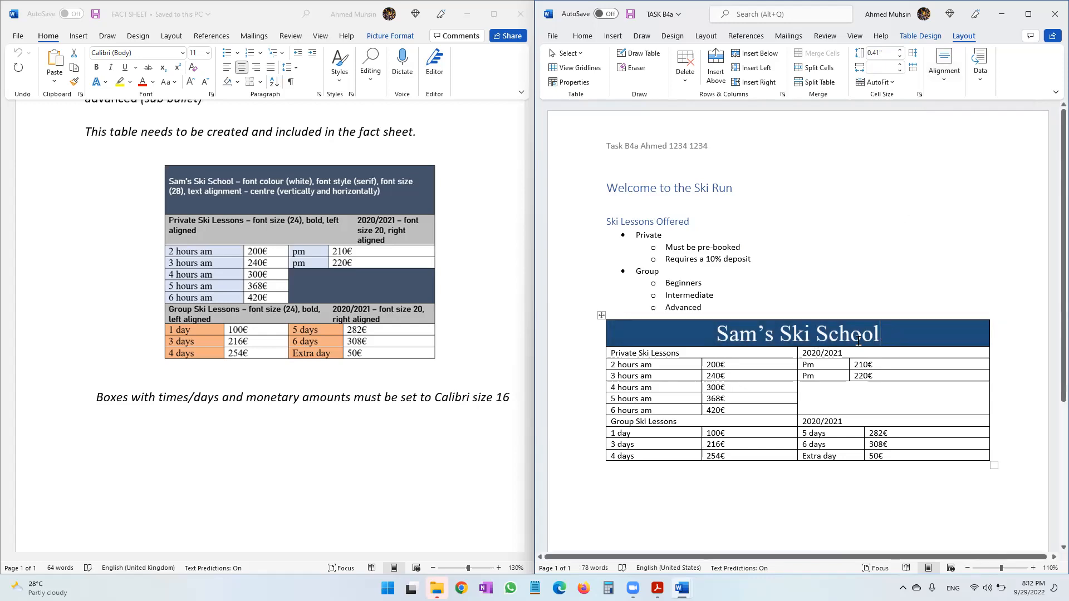
Step: Format the Private Ski Lessons heading in the table as size 24 and bold
{"action": "mouse_move", "coordinate": [688, 355]}
{"action": "left_mouse_down"}
{"action": "mouse_move", "coordinate": [607, 352]}
{"action": "mouse_move", "coordinate": [680, 354]}
{"action": "left_mouse_up"}
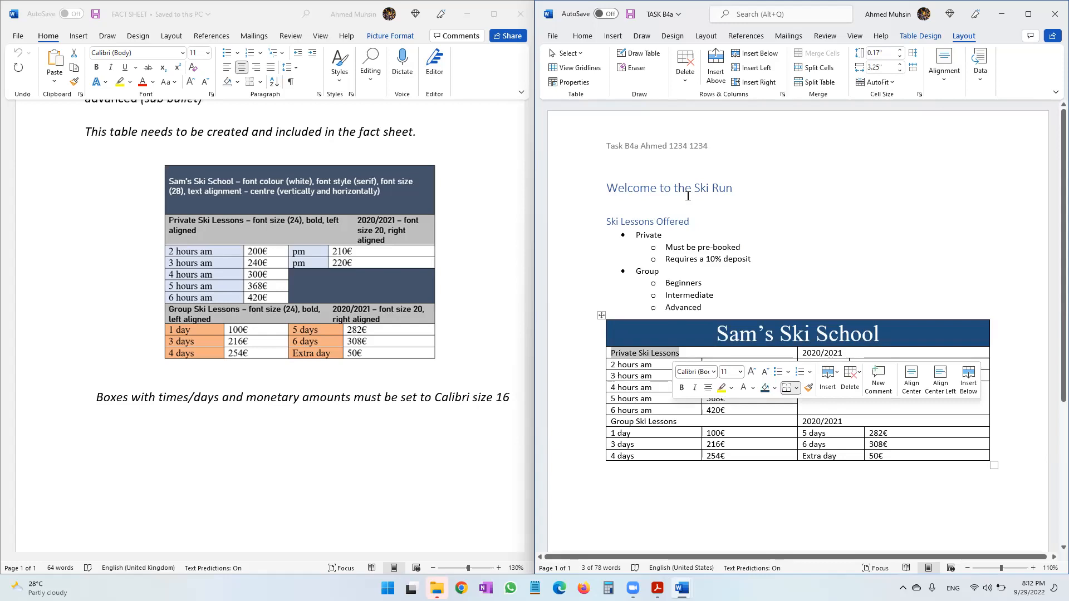
{"action": "left_click", "coordinate": [581, 36]}
{"action": "left_click", "coordinate": [730, 52]}
{"action": "type", "text": "24"}
{"action": "key", "text": "Return"}
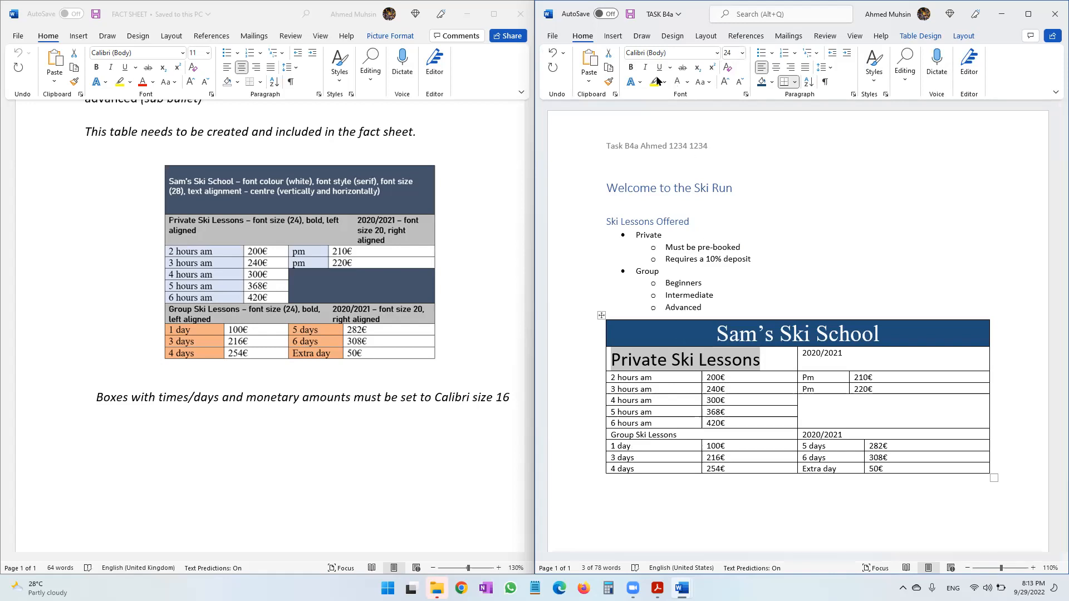
{"action": "left_click", "coordinate": [630, 67]}
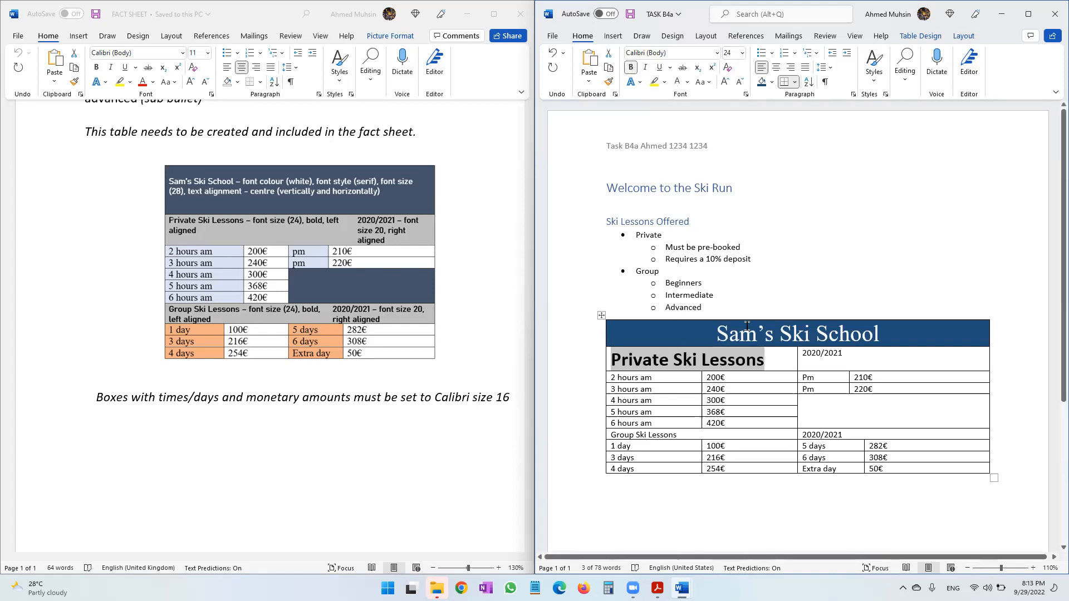
Step: Shade both cells of the Private Ski Lessons heading row grey
{"action": "left_click_drag", "start_coordinate": [766, 358], "coordinate": [822, 362]}
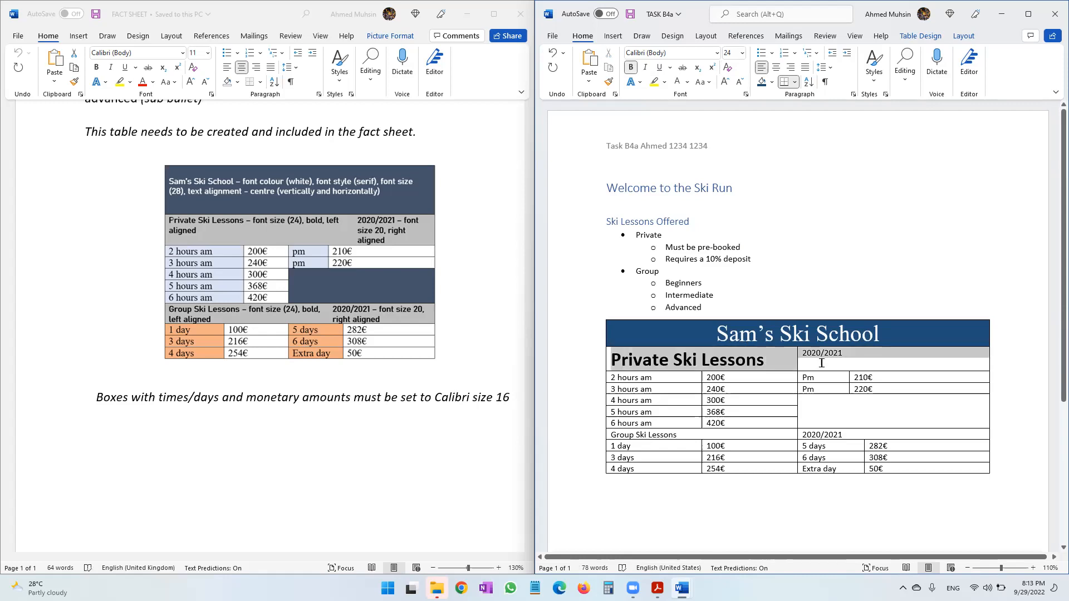
{"action": "left_click", "coordinate": [920, 36]}
{"action": "left_click", "coordinate": [863, 81]}
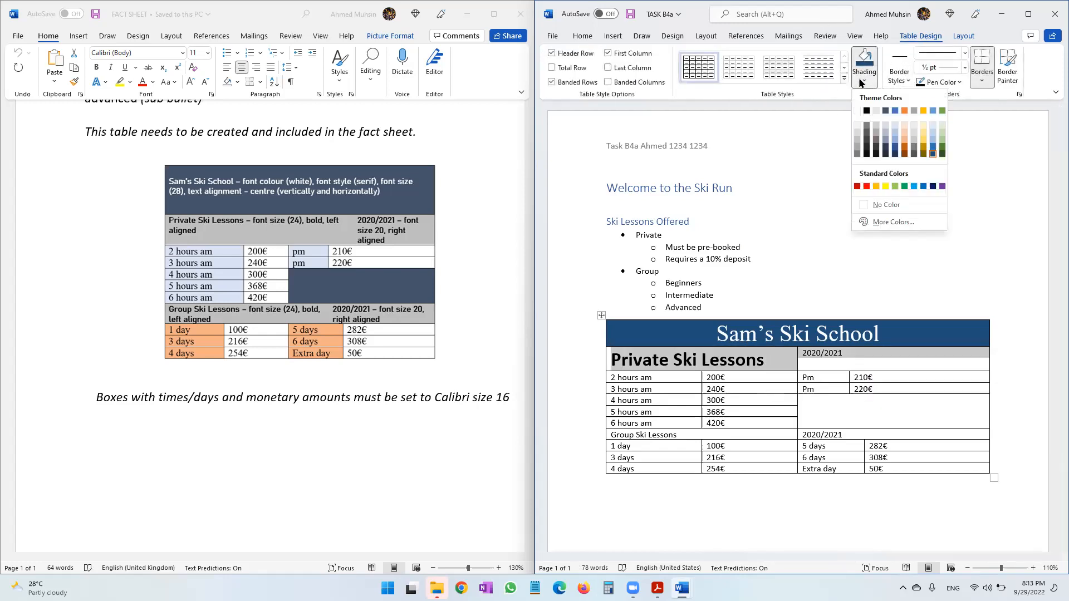
{"action": "left_click", "coordinate": [866, 136]}
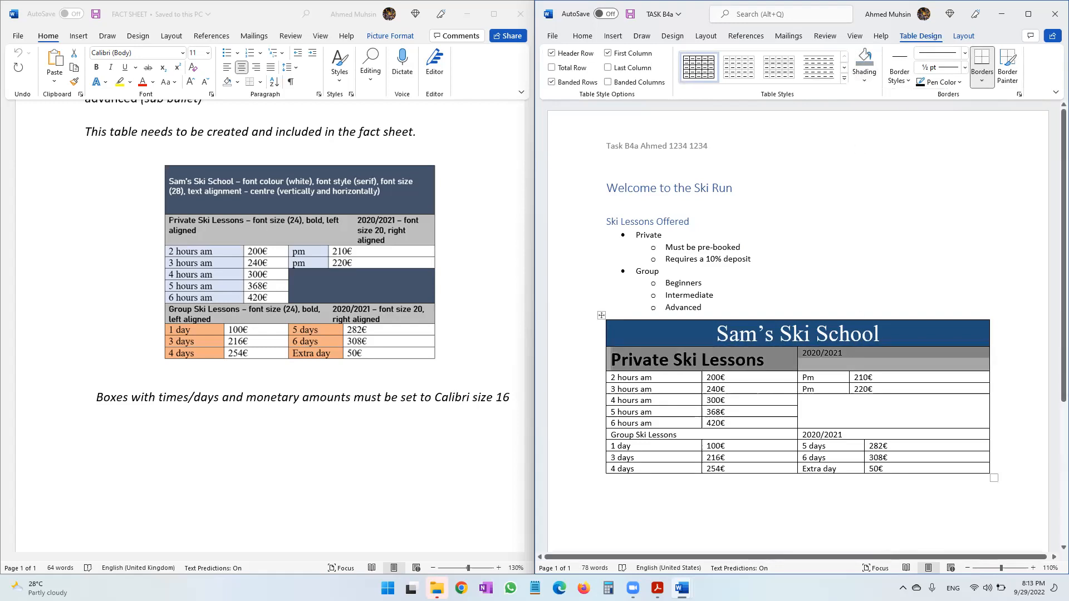
Step: Right-align the 2020/2021 text in the Private Ski Lessons row and set its font size to 20
{"action": "left_click", "coordinate": [803, 357]}
{"action": "left_click_drag", "start_coordinate": [803, 356], "coordinate": [833, 356]}
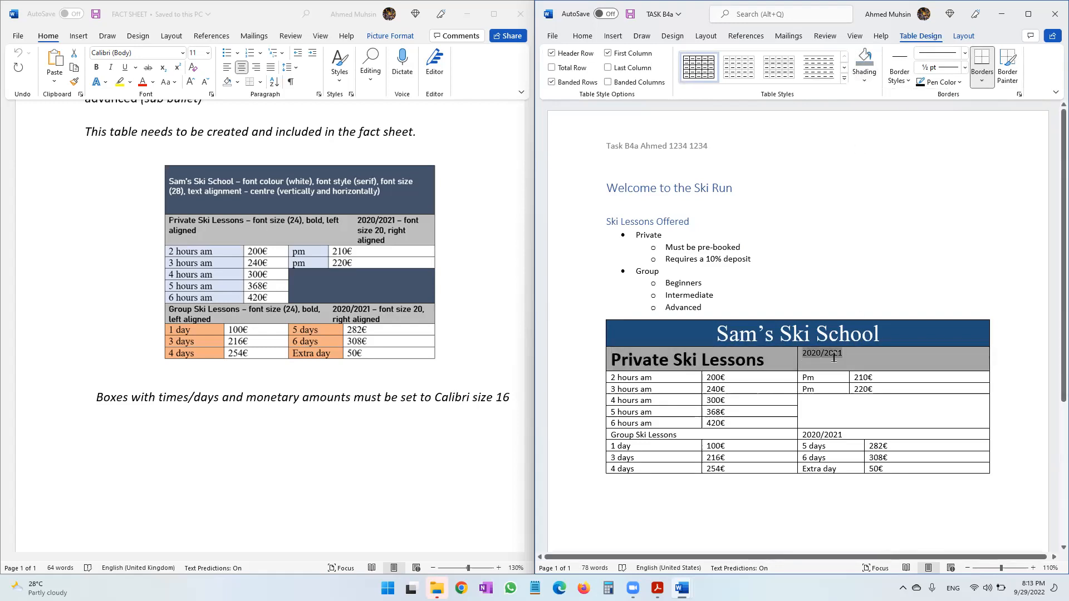
{"action": "left_click", "coordinate": [582, 36]}
{"action": "left_click", "coordinate": [790, 68]}
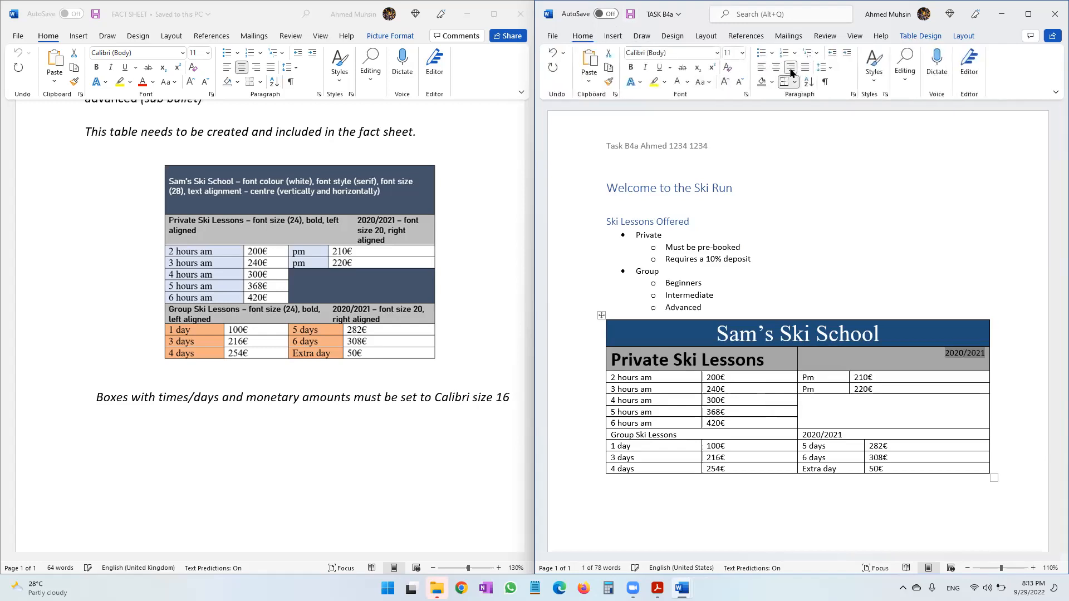
{"action": "left_click", "coordinate": [729, 53]}
{"action": "type", "text": "20"}
{"action": "key", "text": "Return"}
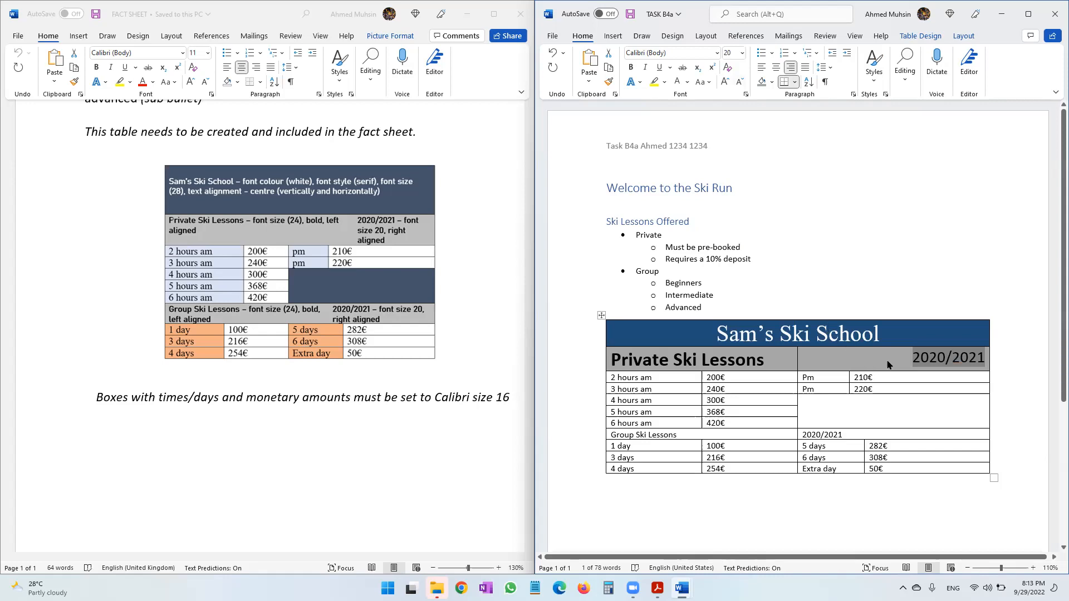
{"action": "left_click", "coordinate": [836, 368]}
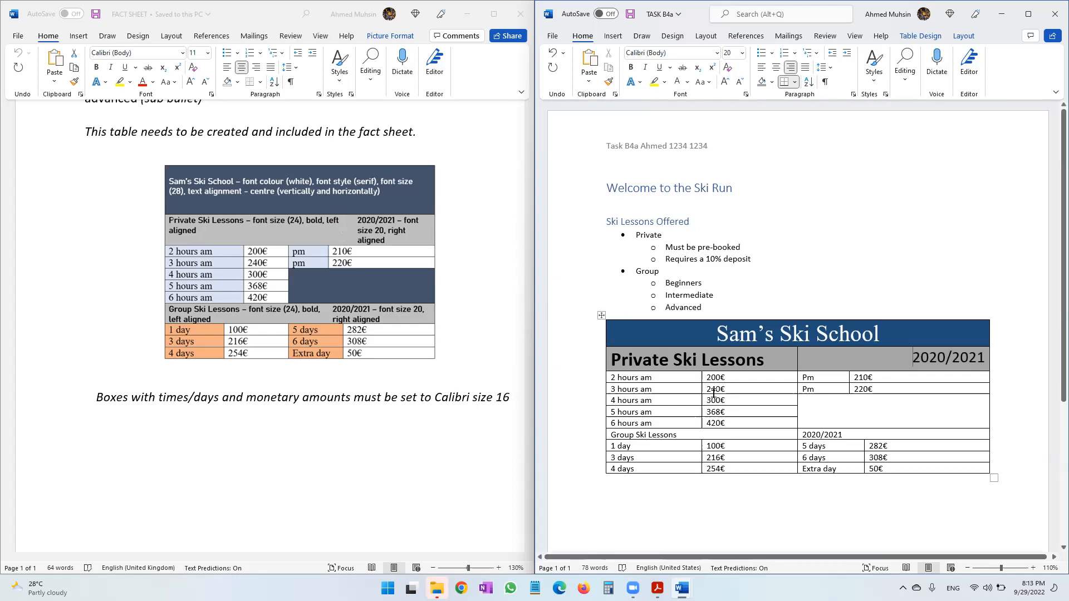
{"action": "left_click_drag", "start_coordinate": [792, 365], "coordinate": [846, 362]}
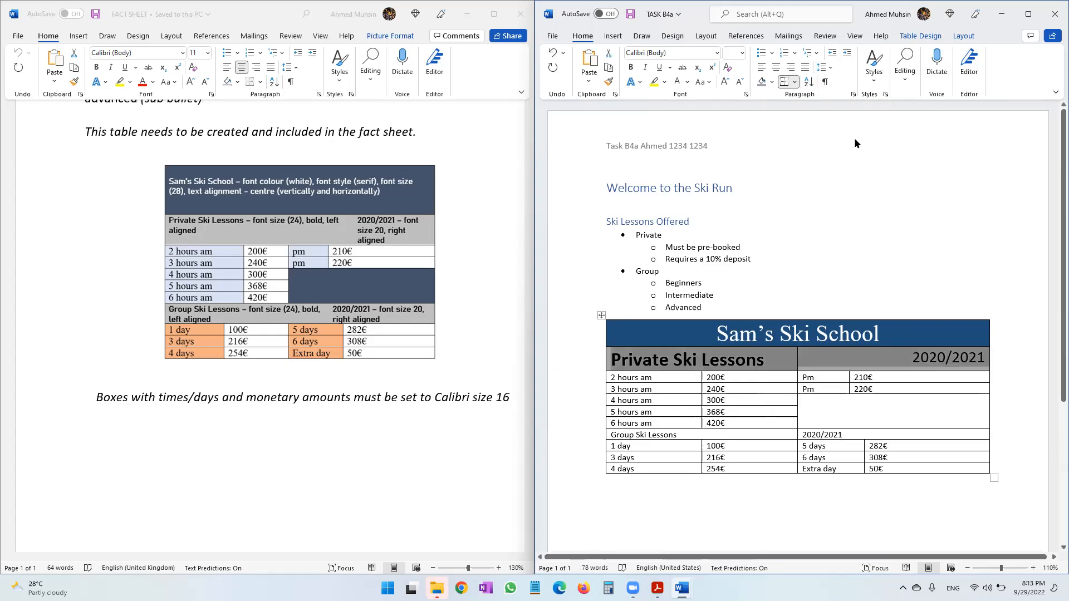
{"action": "left_click", "coordinate": [826, 362]}
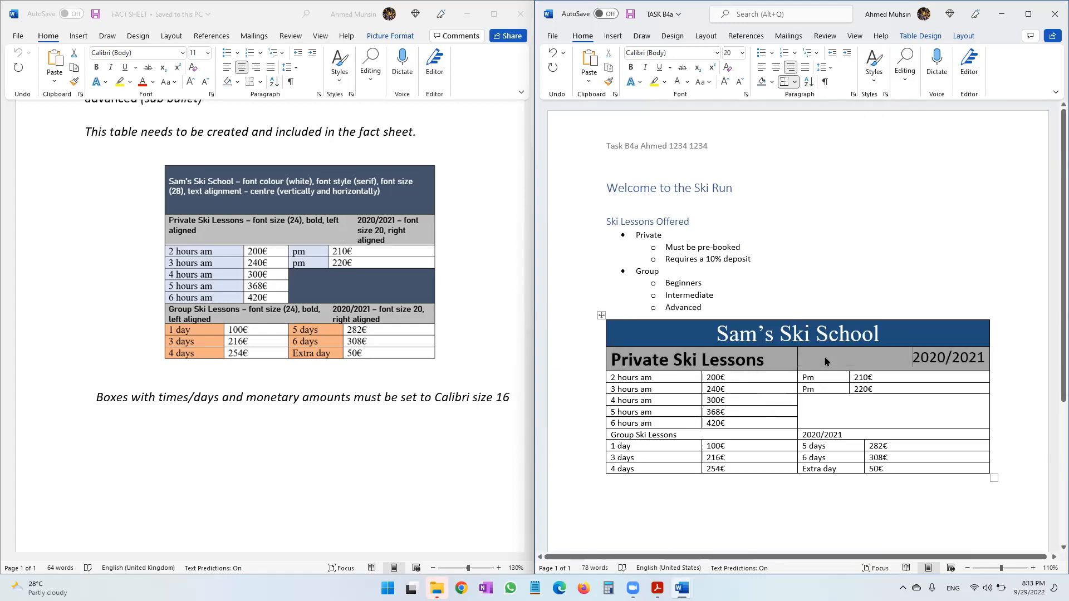
Step: Shade the empty merged cell below the Pm rows dark blue
{"action": "left_click", "coordinate": [918, 37]}
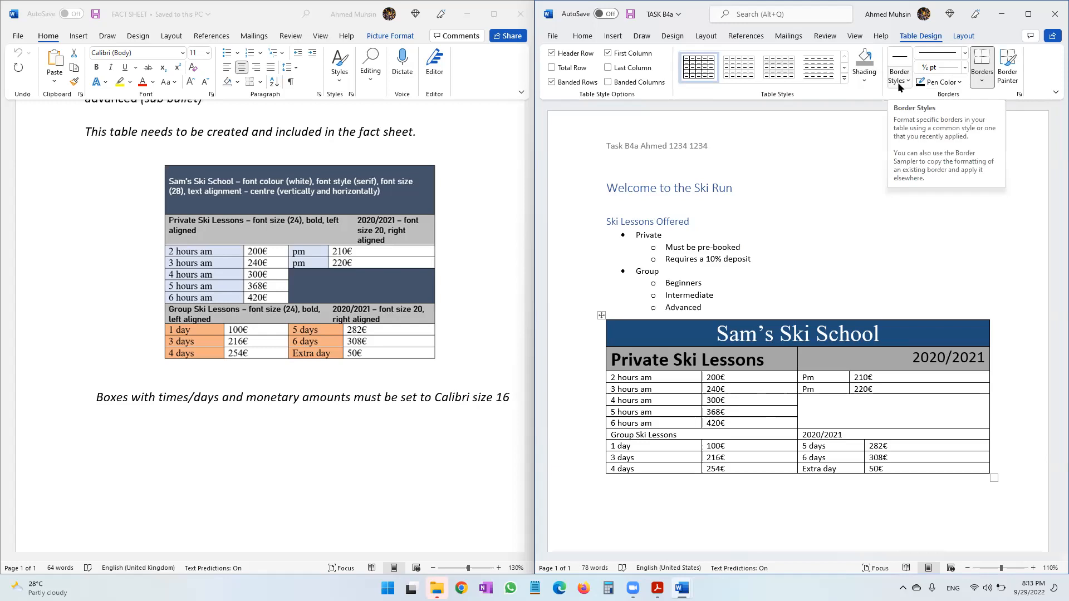
{"action": "left_click", "coordinate": [864, 80]}
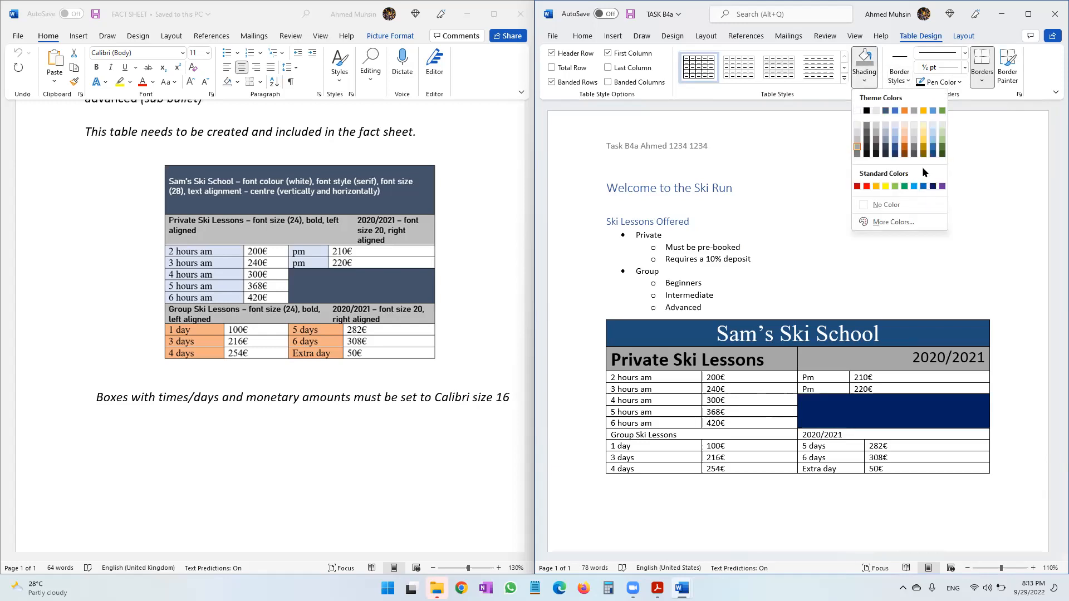
{"action": "left_click", "coordinate": [893, 154]}
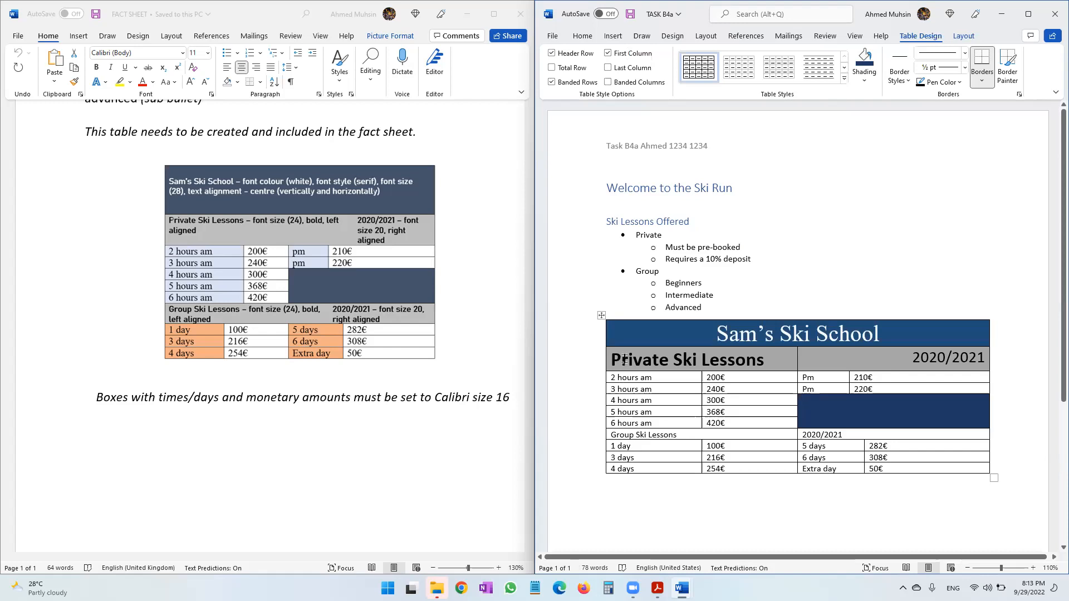
Step: Copy the Private Ski Lessons heading's formatting onto the Group Ski Lessons heading with Format Painter
{"action": "left_click_drag", "start_coordinate": [610, 359], "coordinate": [764, 360]}
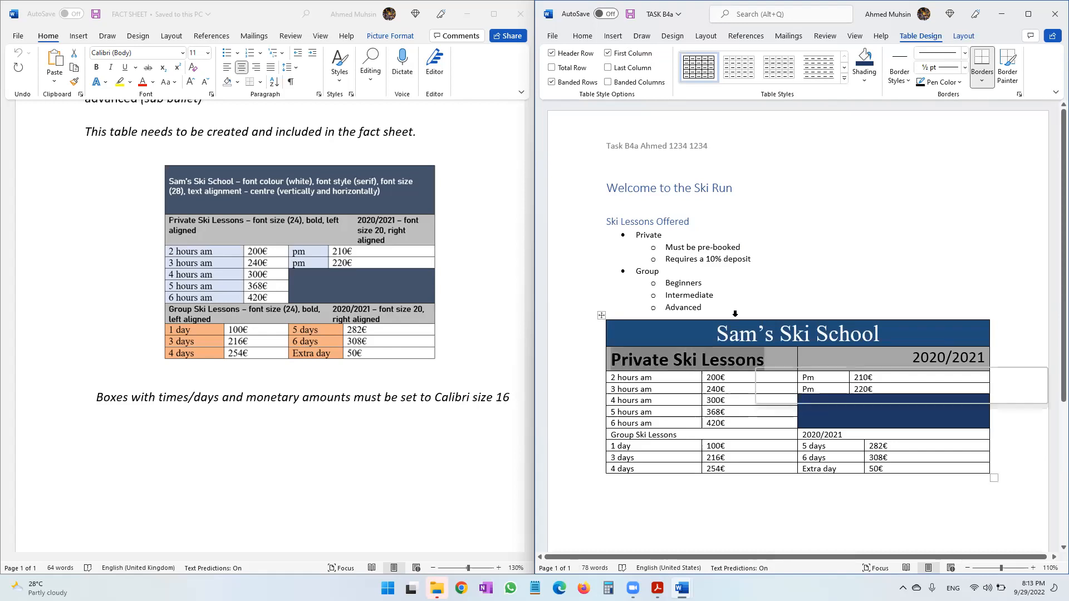
{"action": "left_click", "coordinate": [582, 36]}
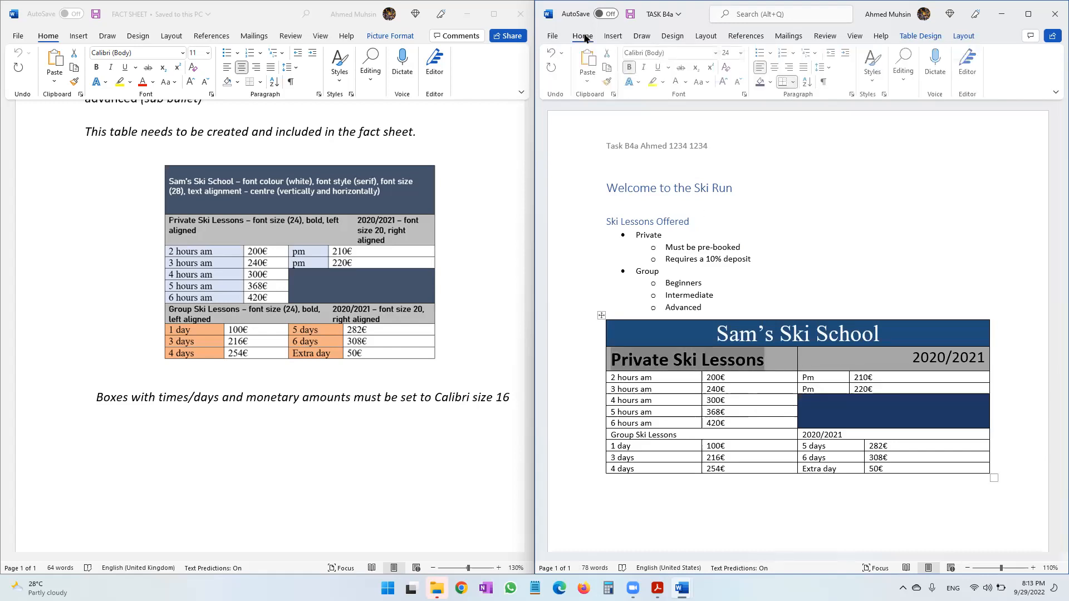
{"action": "left_click", "coordinate": [608, 82]}
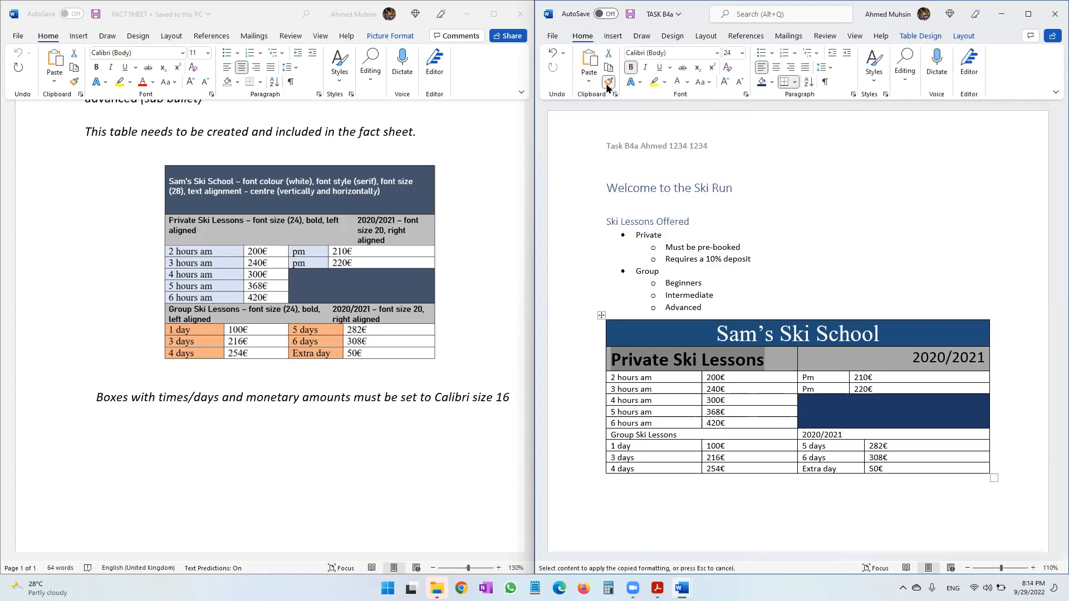
{"action": "left_click_drag", "start_coordinate": [606, 436], "coordinate": [681, 437]}
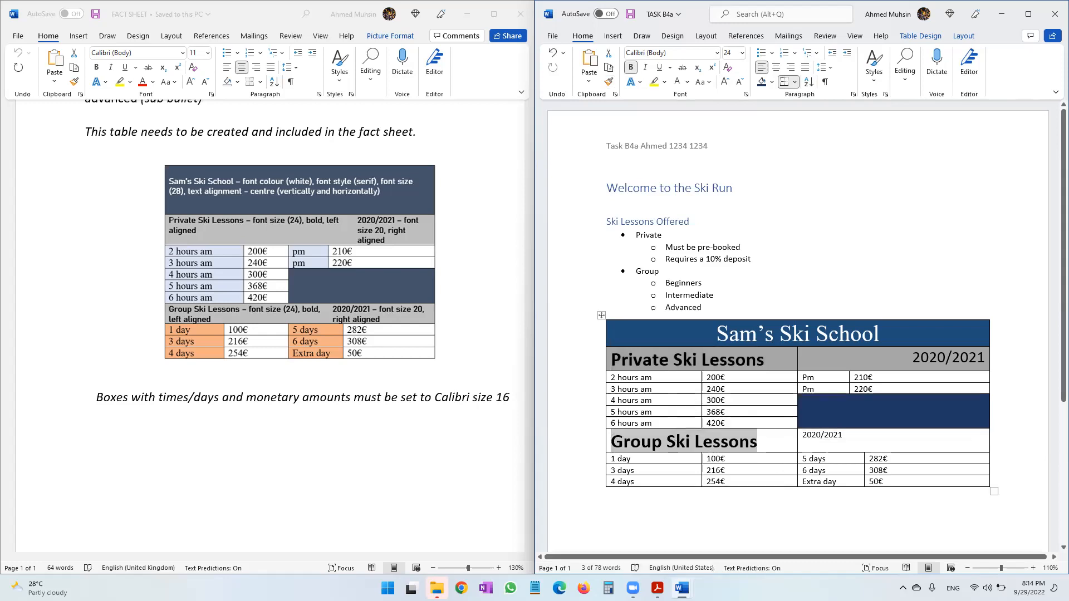
{"action": "left_click", "coordinate": [777, 443]}
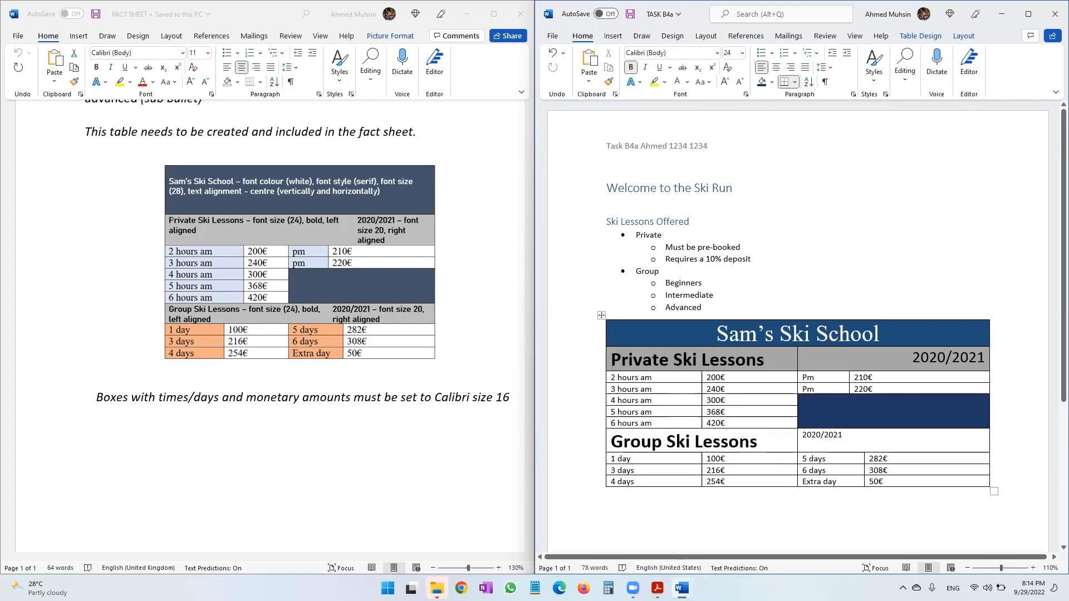
Step: Copy the formatting of 2020/2021 in the Private Ski Lessons row onto 2020/2021 in the Group Ski Lessons row
{"action": "left_click_drag", "start_coordinate": [910, 358], "coordinate": [986, 359]}
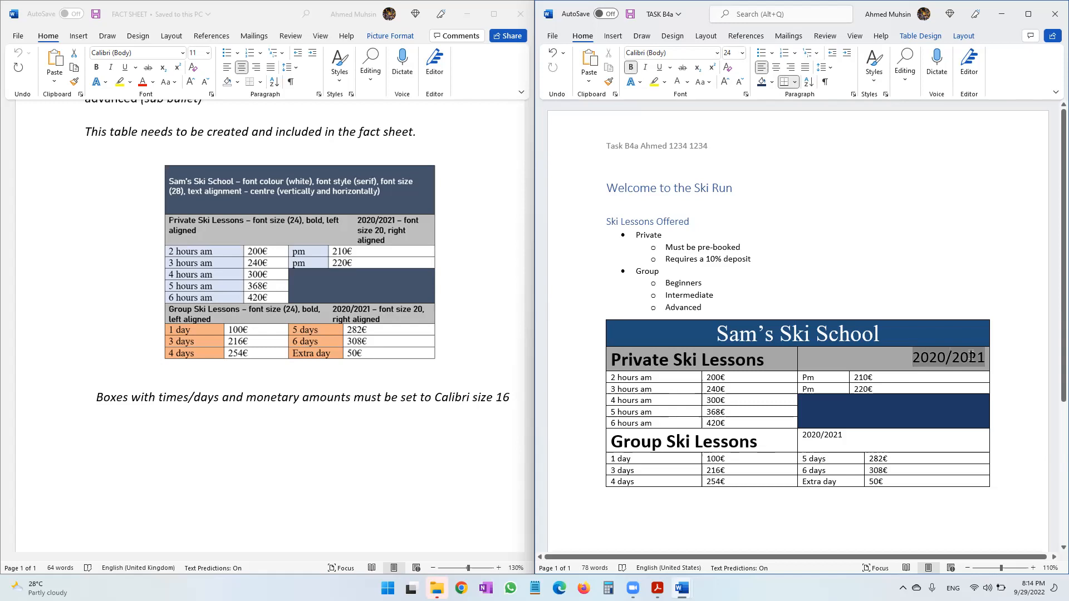
{"action": "left_click", "coordinate": [609, 82]}
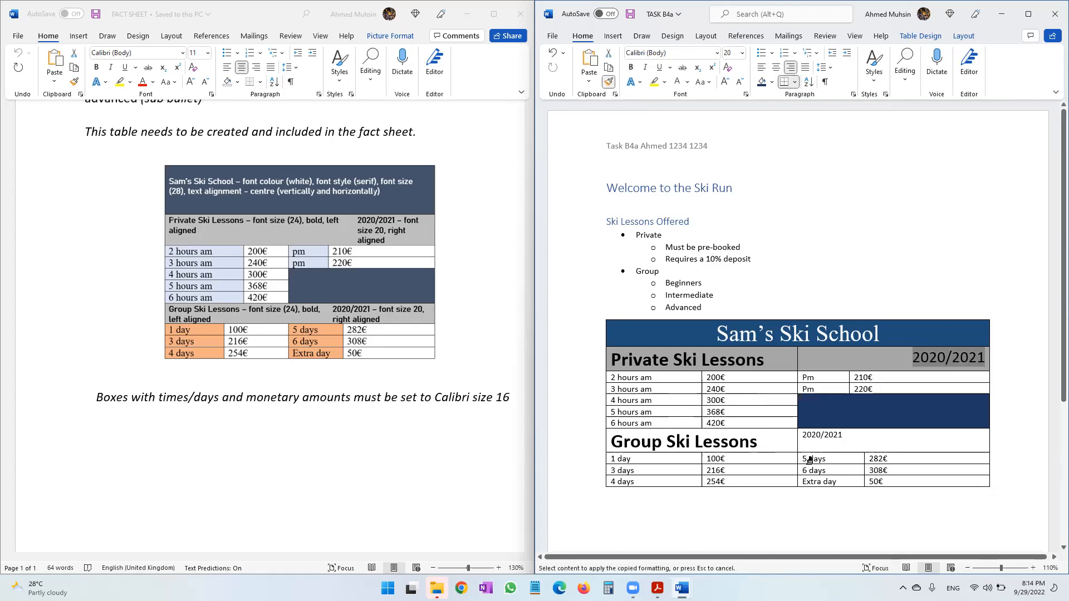
{"action": "left_click_drag", "start_coordinate": [798, 438], "coordinate": [854, 437]}
{"action": "left_click", "coordinate": [855, 439]}
Step: Shade both cells of the Group Ski Lessons heading row grey
{"action": "left_click_drag", "start_coordinate": [770, 439], "coordinate": [826, 439]}
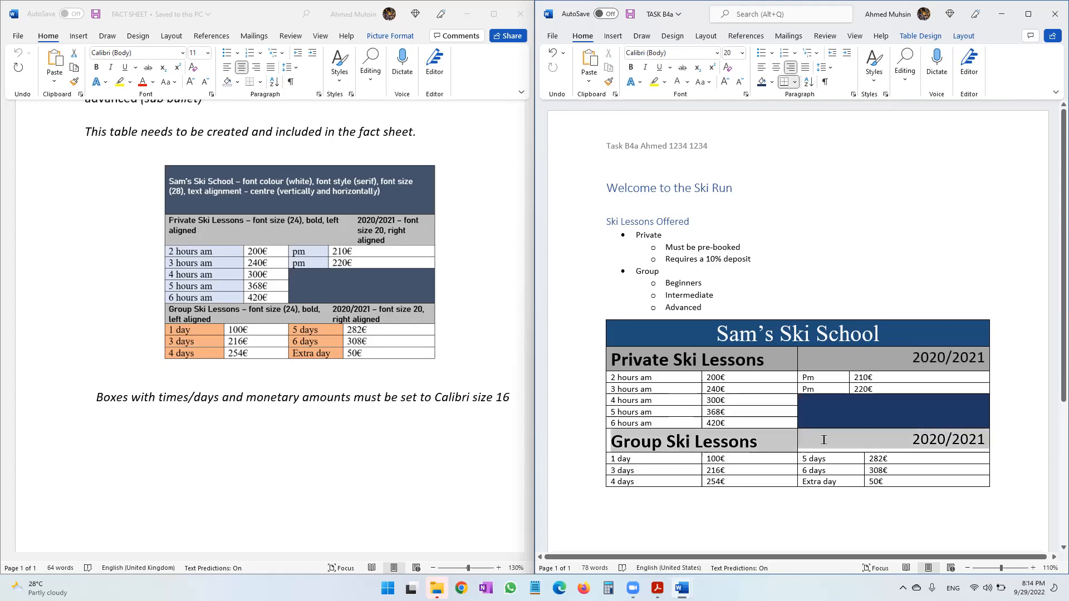
{"action": "left_click", "coordinate": [920, 35]}
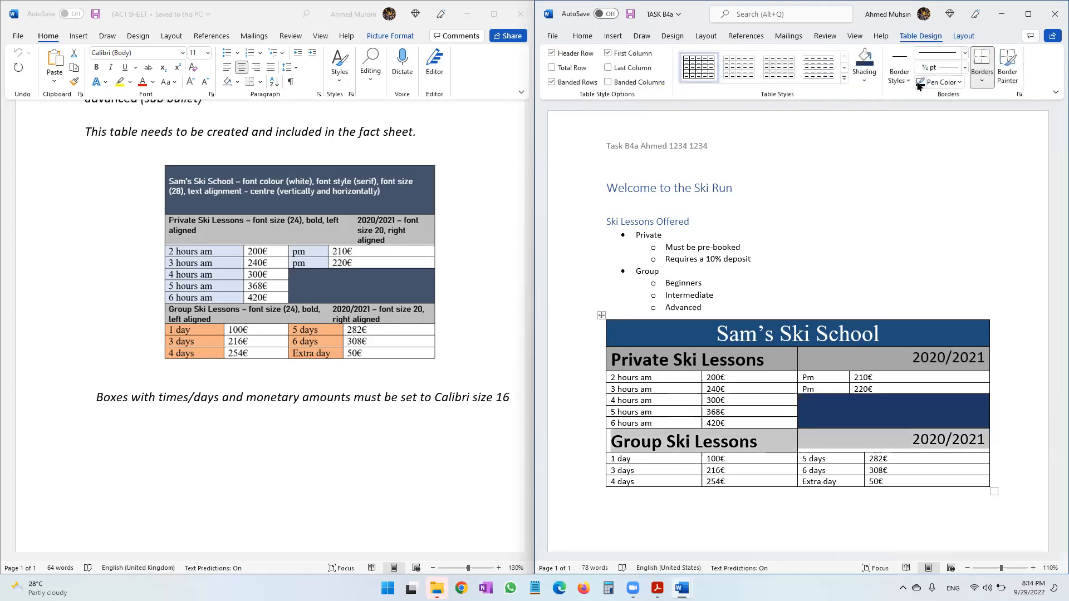
{"action": "left_click", "coordinate": [865, 81]}
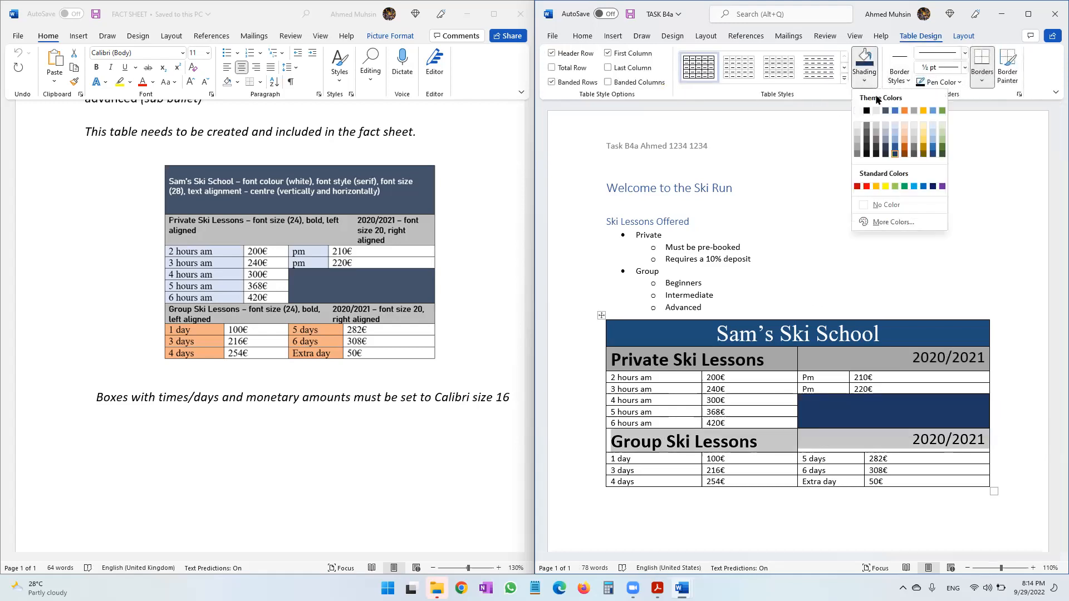
{"action": "left_click", "coordinate": [858, 149]}
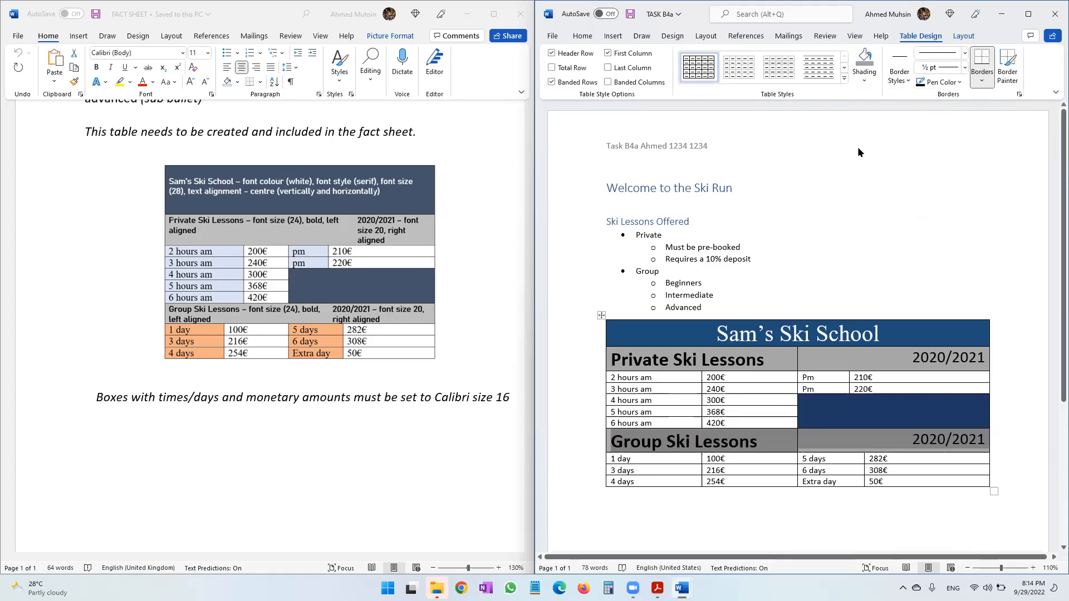
Step: Shade the 1 day, 3 days and 4 days cells light orange
{"action": "left_click_drag", "start_coordinate": [656, 463], "coordinate": [655, 482]}
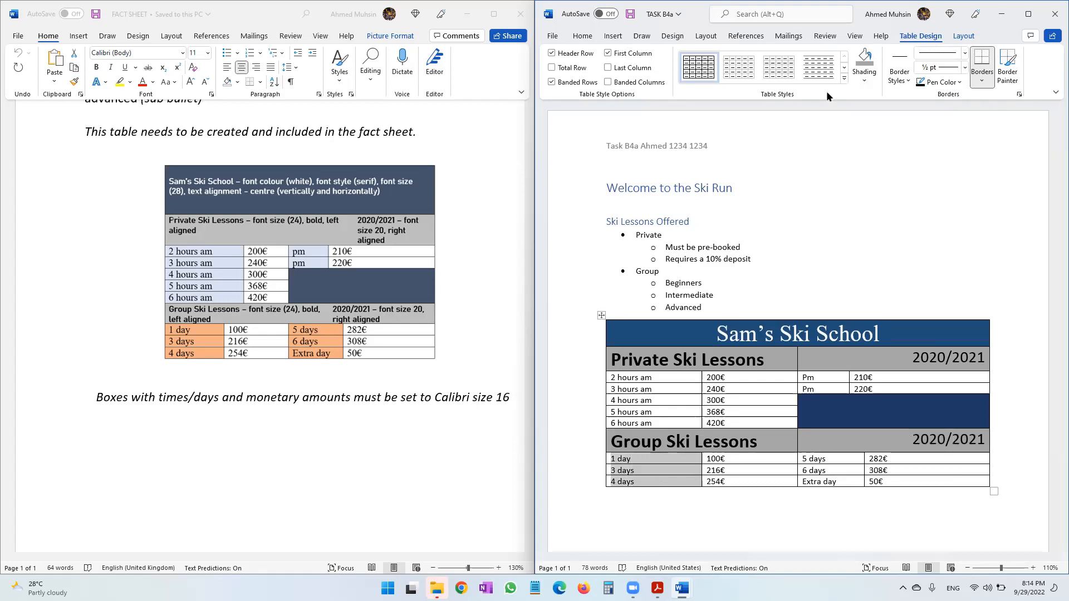
{"action": "left_click", "coordinate": [866, 79]}
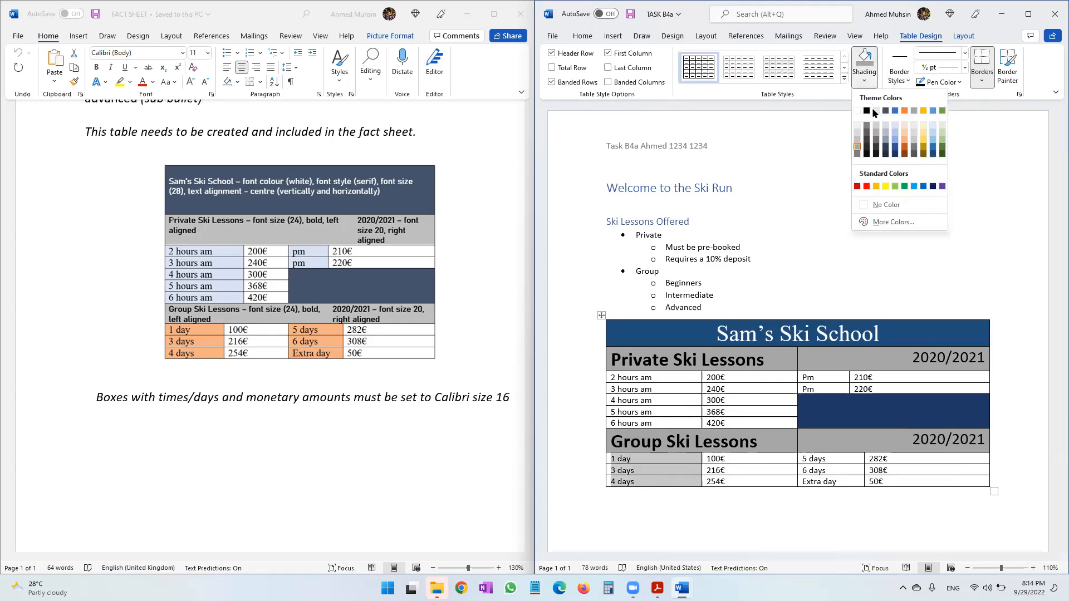
{"action": "left_click", "coordinate": [904, 144]}
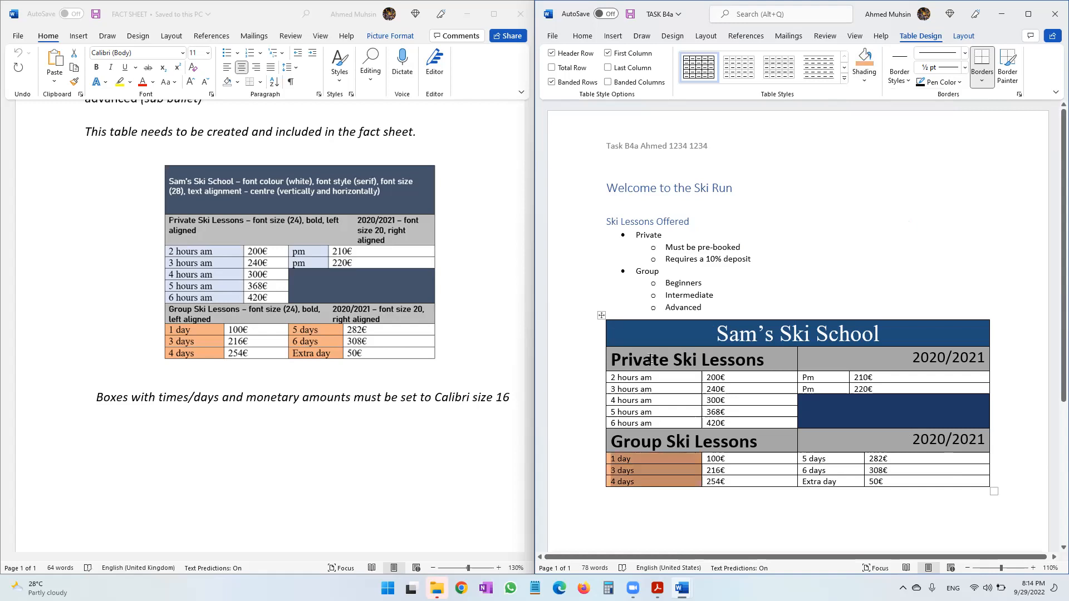
Step: Shade the 2 to 6 hours am cells and both Pm cells light blue
{"action": "left_click_drag", "start_coordinate": [639, 377], "coordinate": [640, 422]}
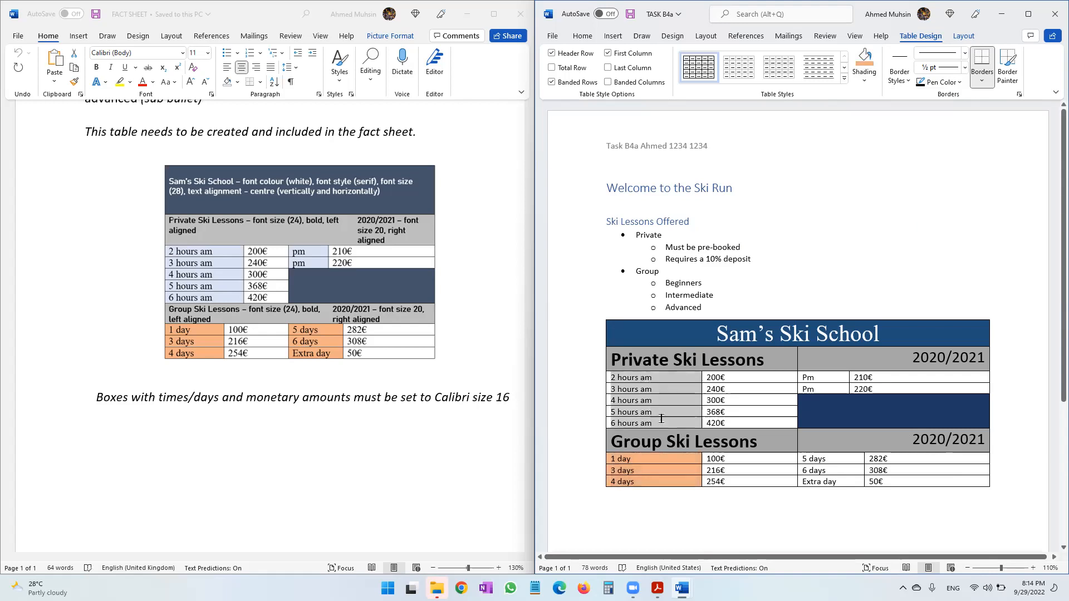
{"action": "left_click", "coordinate": [866, 79]}
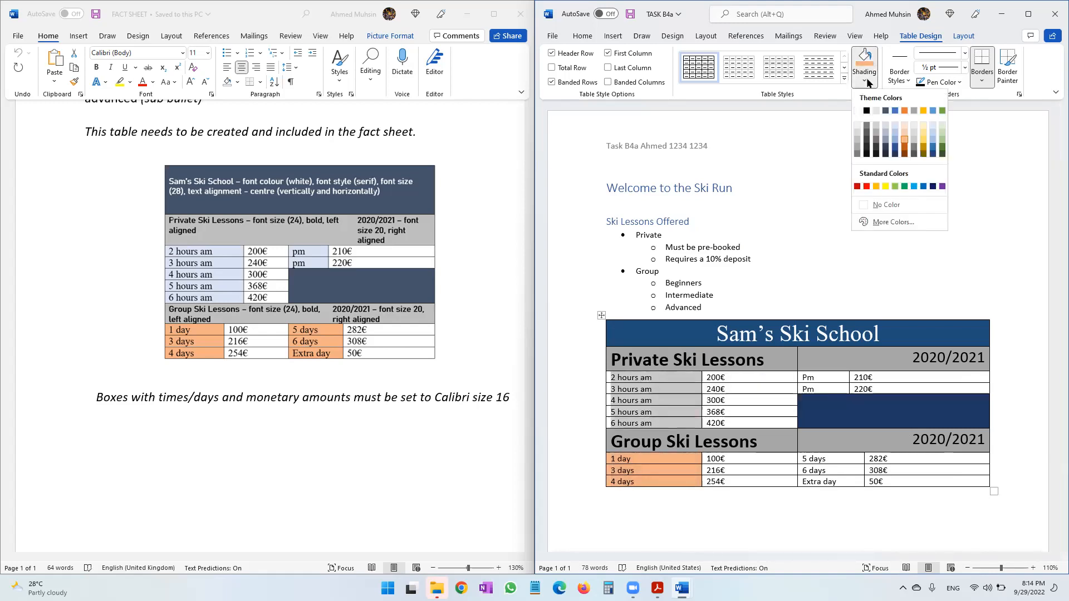
{"action": "left_click", "coordinate": [894, 130]}
{"action": "left_click_drag", "start_coordinate": [823, 461], "coordinate": [820, 482]}
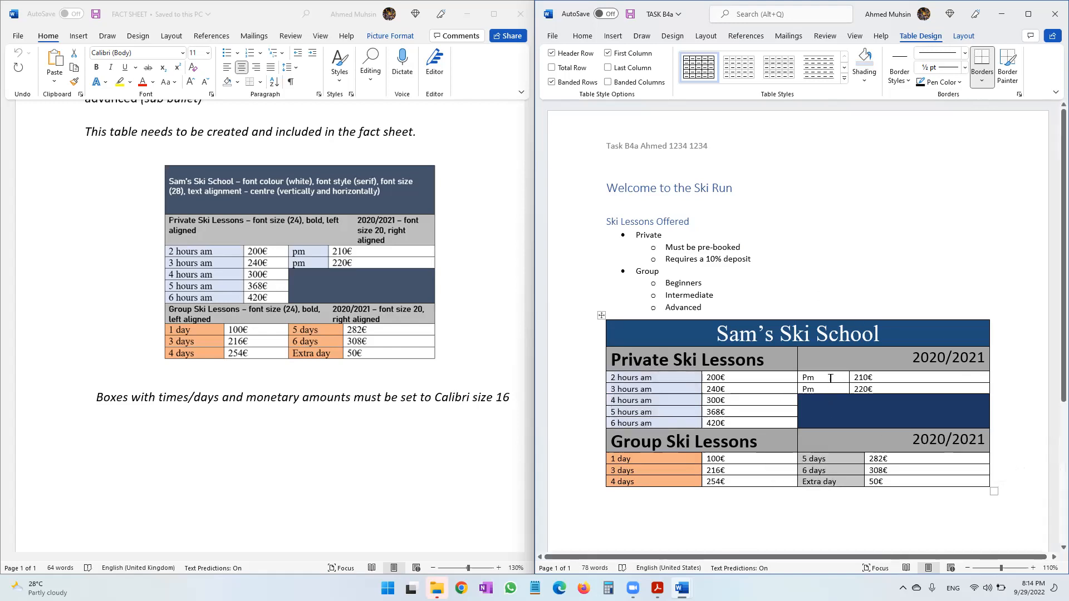
{"action": "left_click_drag", "start_coordinate": [830, 378], "coordinate": [829, 390]}
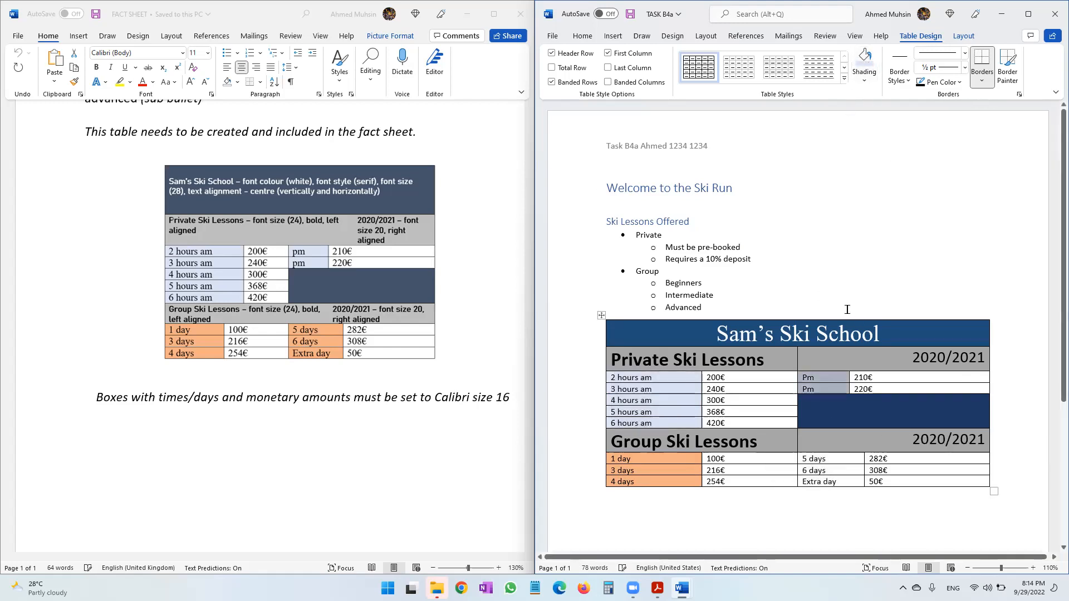
Step: Shade the 5 days, 6 days and Extra day cells light orange
{"action": "left_click_drag", "start_coordinate": [822, 459], "coordinate": [823, 479]}
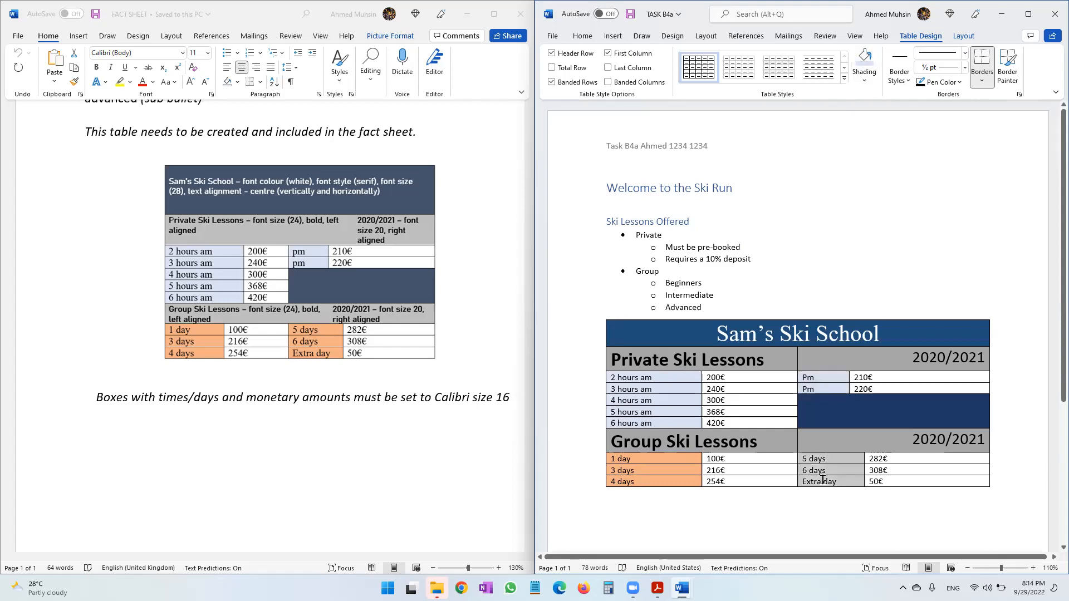
{"action": "left_click", "coordinate": [862, 83]}
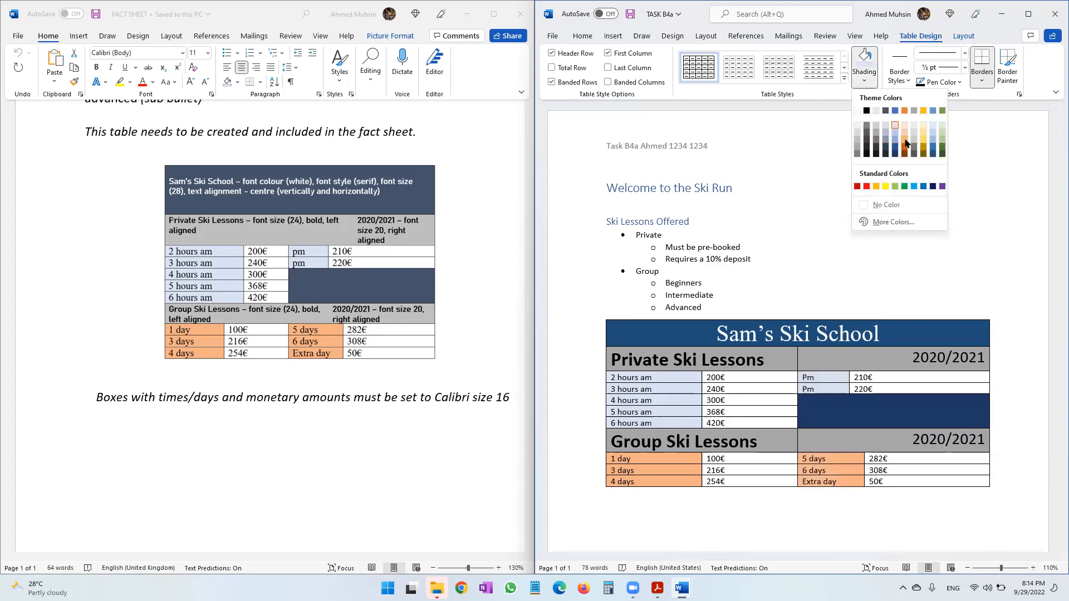
{"action": "left_click", "coordinate": [905, 143]}
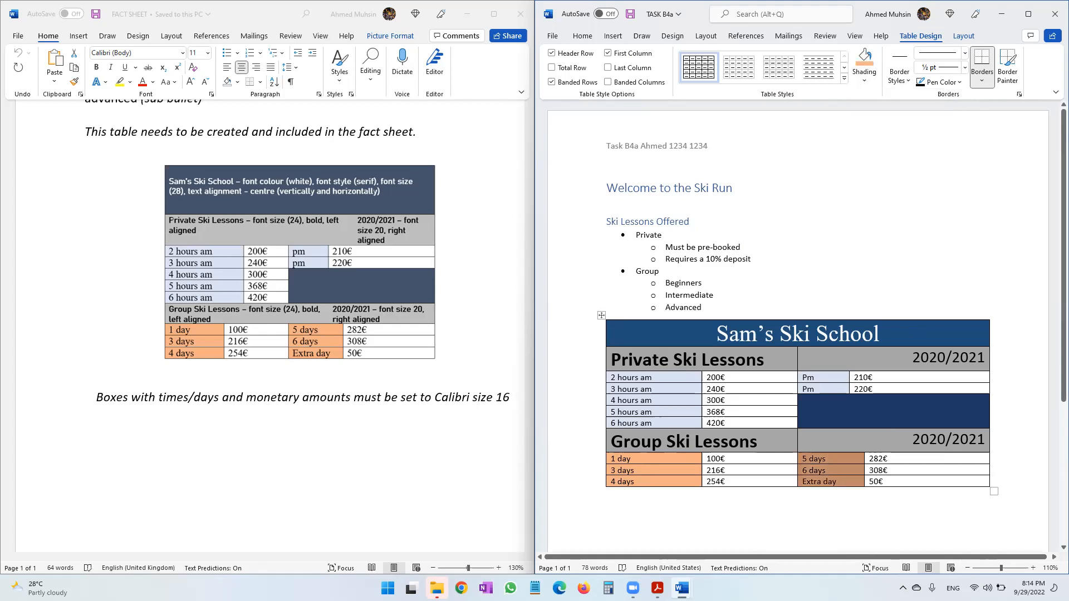
{"action": "left_click", "coordinate": [607, 493]}
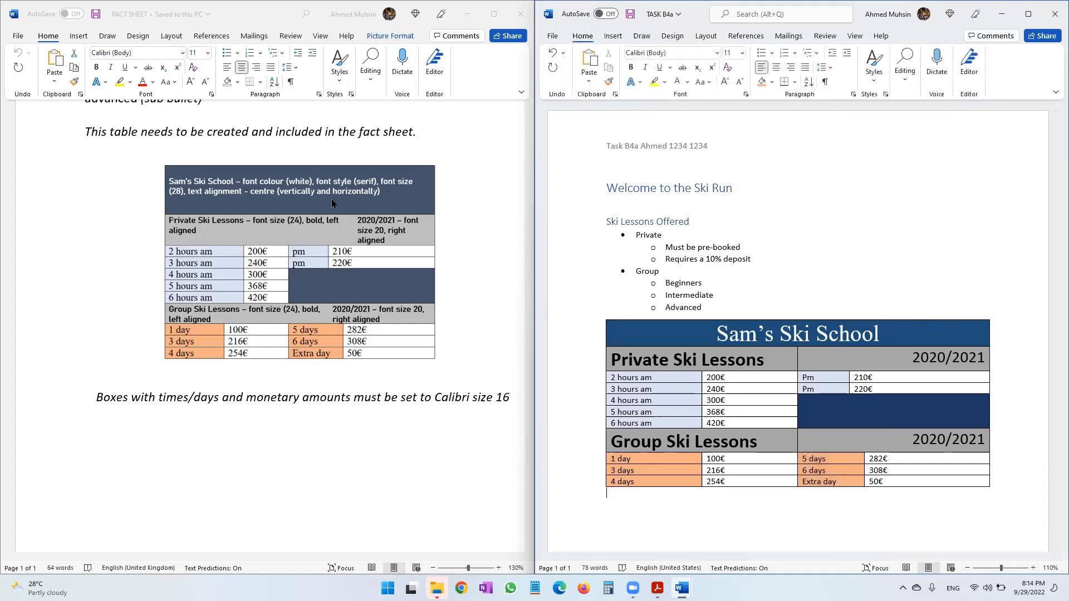
Step: Set the font size of the 2 to 6 hours am cells and their prices to 16
{"action": "left_click", "coordinate": [175, 410]}
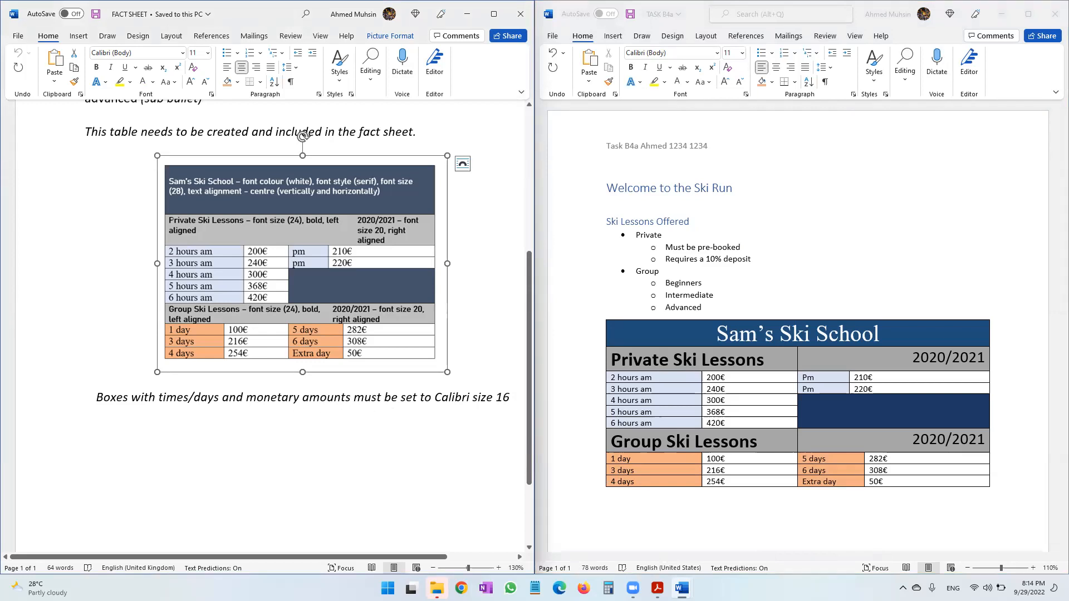
{"action": "left_click", "coordinate": [634, 396]}
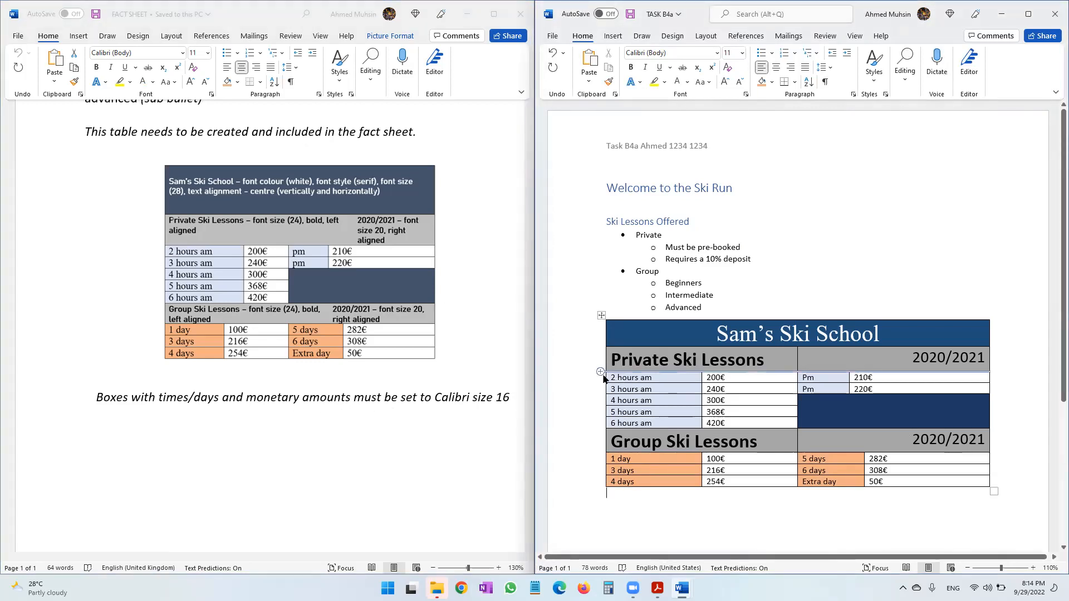
{"action": "left_click_drag", "start_coordinate": [604, 379], "coordinate": [730, 423]}
{"action": "left_click", "coordinate": [728, 52]}
{"action": "type", "text": "16"}
{"action": "key", "text": "Return"}
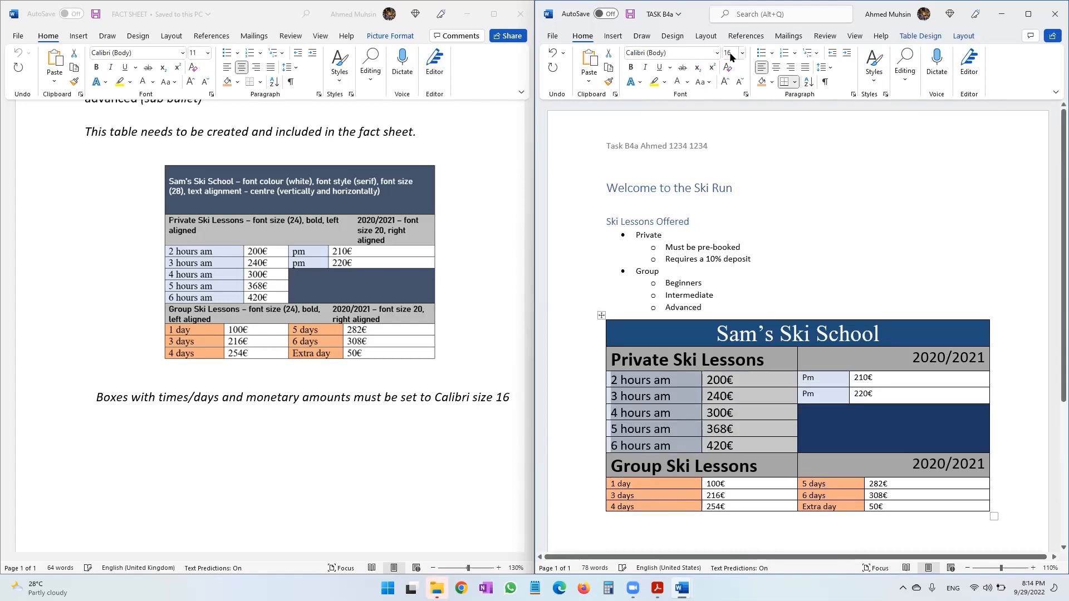
Step: Set the font size of the two Pm cells and their prices to 16
{"action": "left_click_drag", "start_coordinate": [804, 378], "coordinate": [946, 395]}
{"action": "left_click", "coordinate": [729, 52]}
{"action": "type", "text": "16"}
{"action": "key", "text": "Return"}
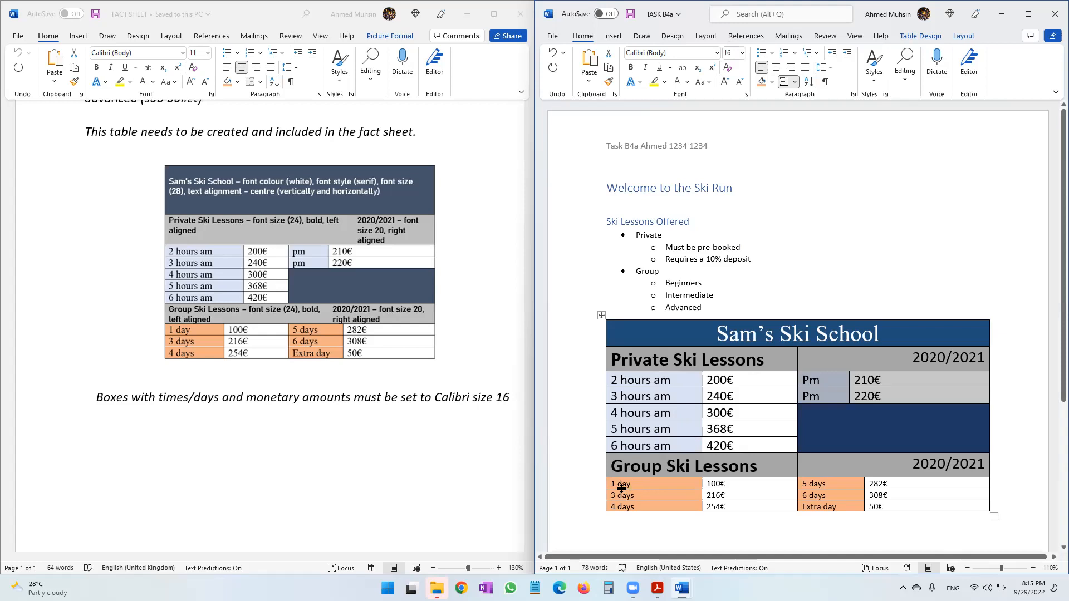
Step: Set the font size of all day and price cells under Group Ski Lessons to 16
{"action": "left_click_drag", "start_coordinate": [619, 486], "coordinate": [871, 503]}
{"action": "left_click", "coordinate": [724, 51]}
{"action": "type", "text": "16"}
{"action": "key", "text": "Return"}
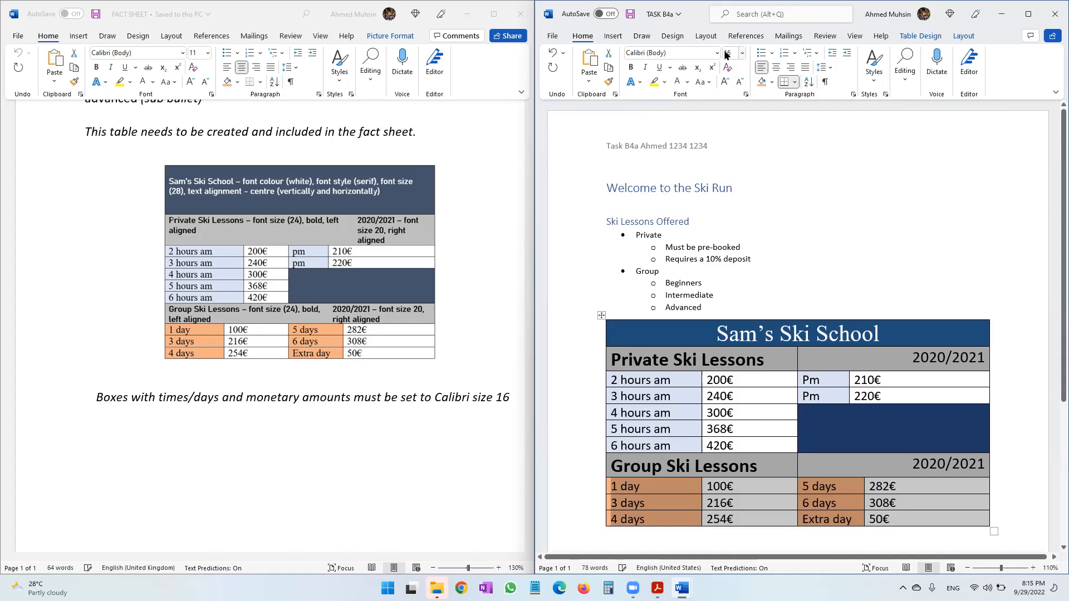
{"action": "left_click", "coordinate": [800, 249]}
Step: Maximize the TASK B4a document window and remove the borders of the 2020/2021 cell in the Private Ski Lessons row
{"action": "left_click", "coordinate": [797, 361]}
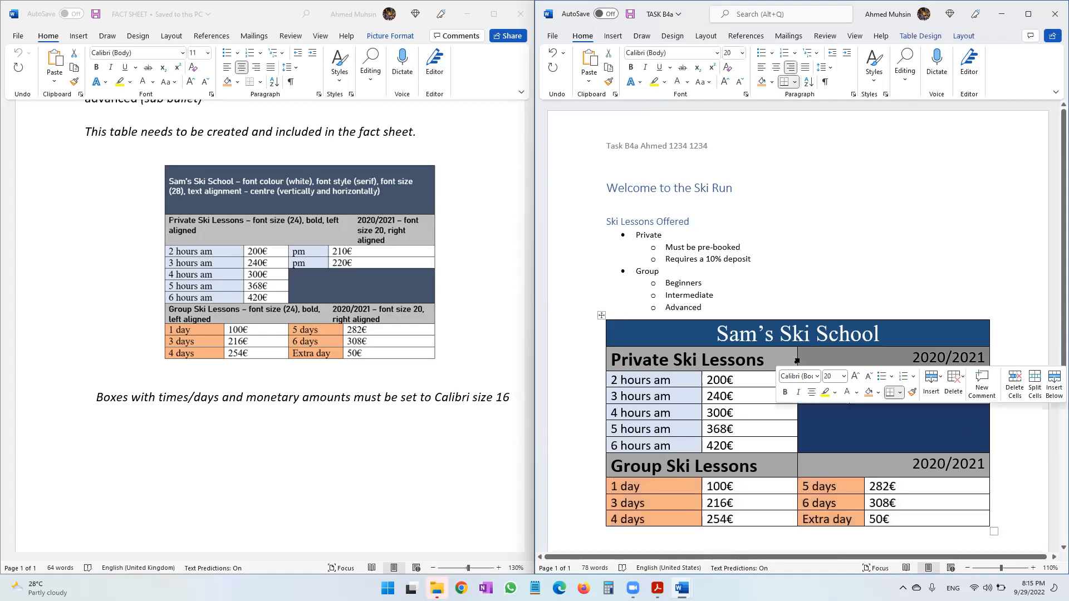
{"action": "left_click", "coordinate": [1027, 14]}
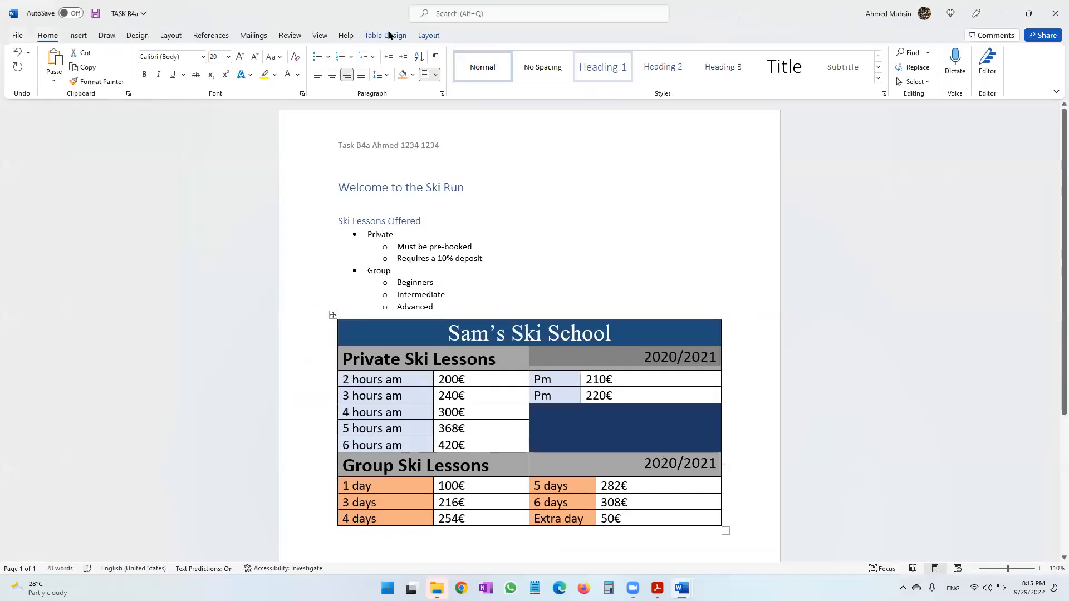
{"action": "left_click", "coordinate": [387, 36]}
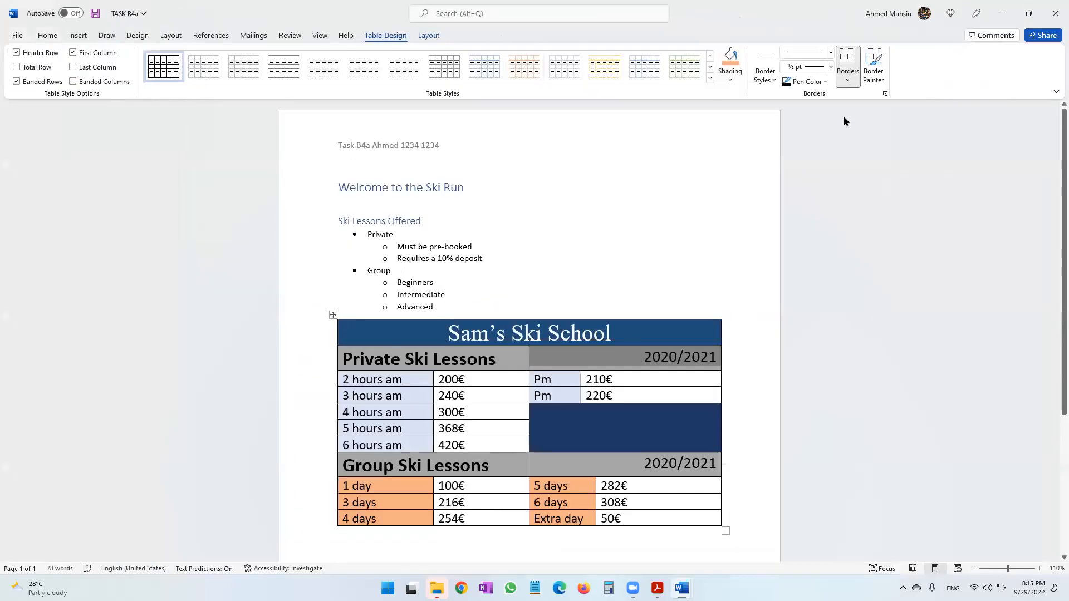
{"action": "left_click", "coordinate": [848, 81]}
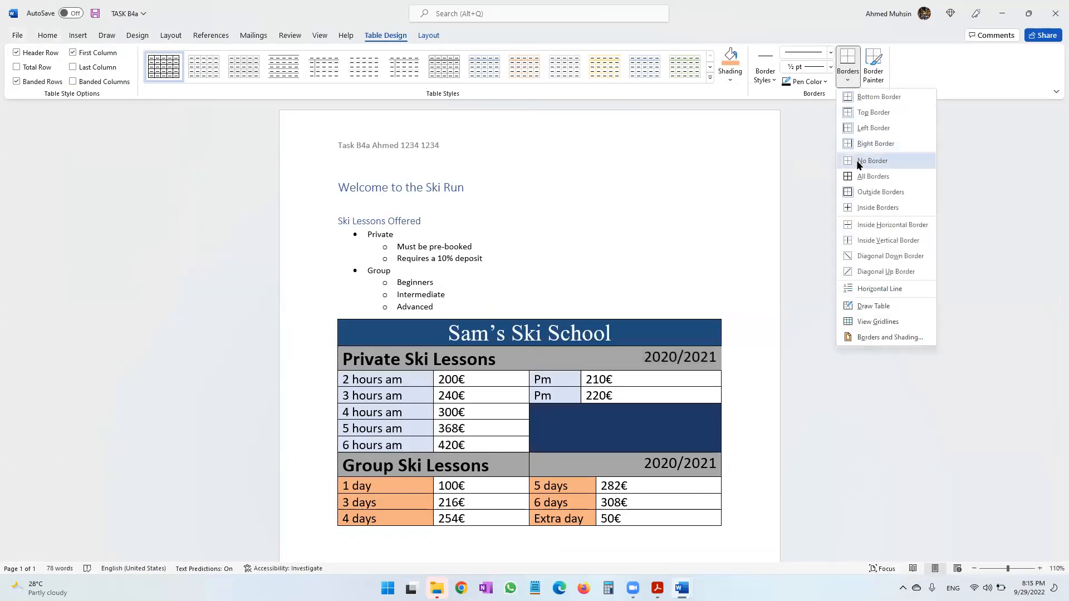
{"action": "left_click", "coordinate": [858, 162]}
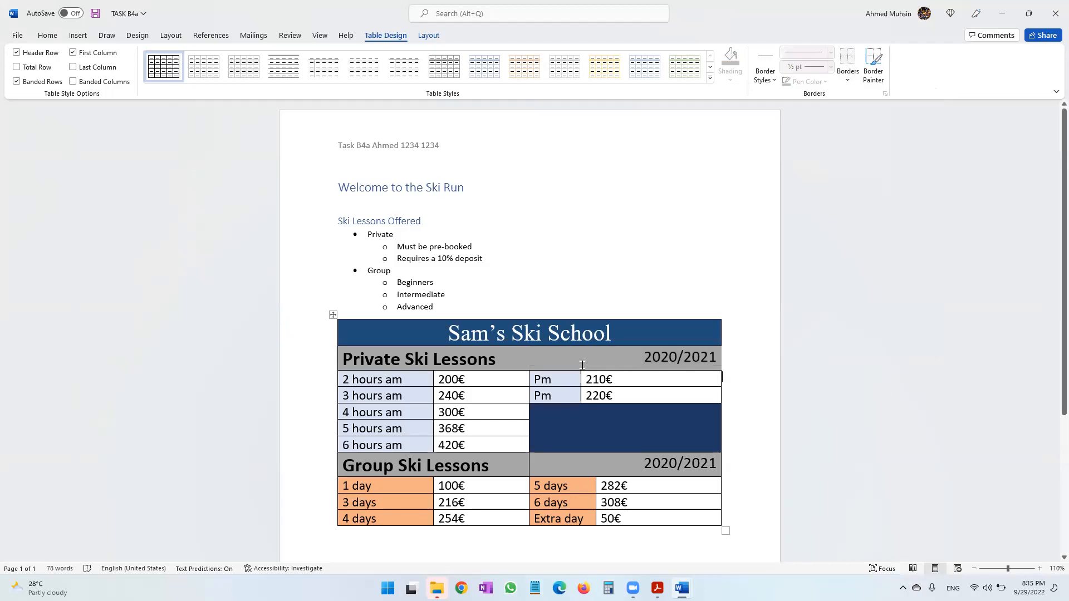
Step: Remove the borders of the 2020/2021 cell in the Group Ski Lessons row
{"action": "left_click", "coordinate": [583, 461]}
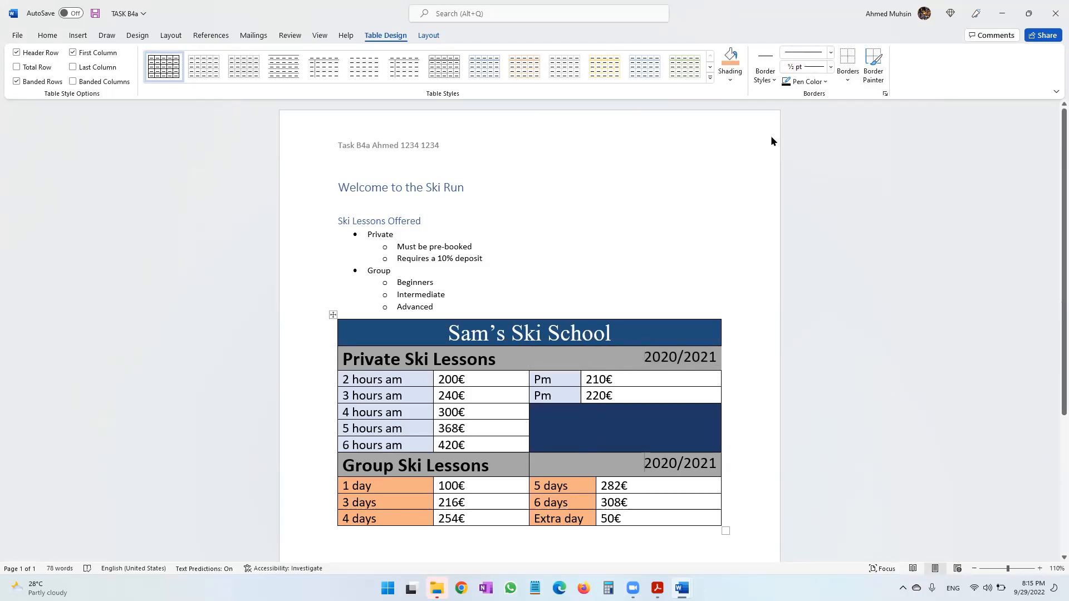
{"action": "left_click", "coordinate": [762, 80]}
{"action": "left_click", "coordinate": [846, 81]}
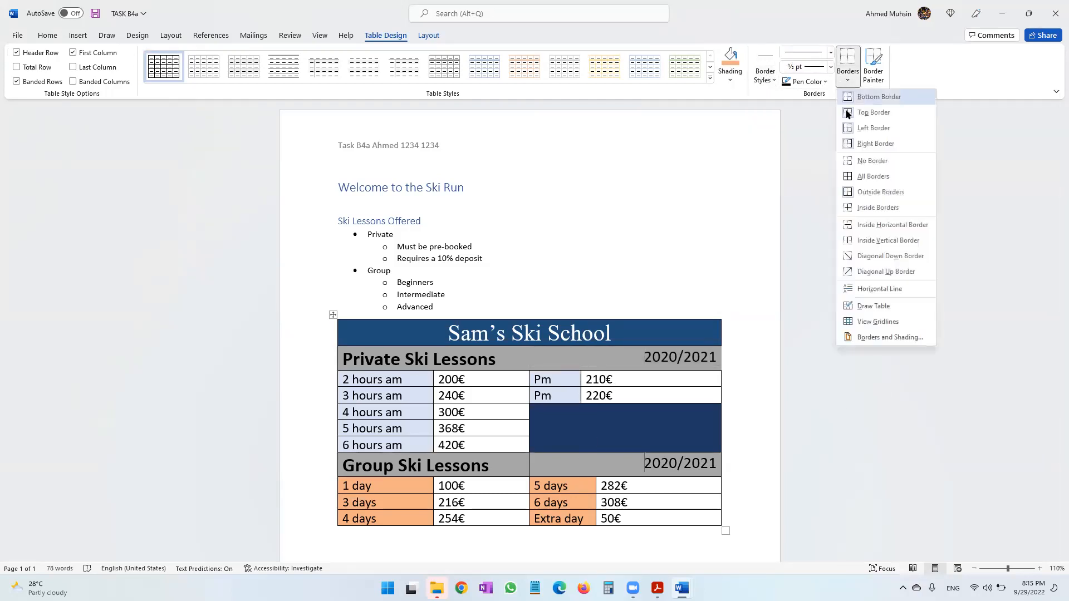
{"action": "left_click", "coordinate": [860, 162]}
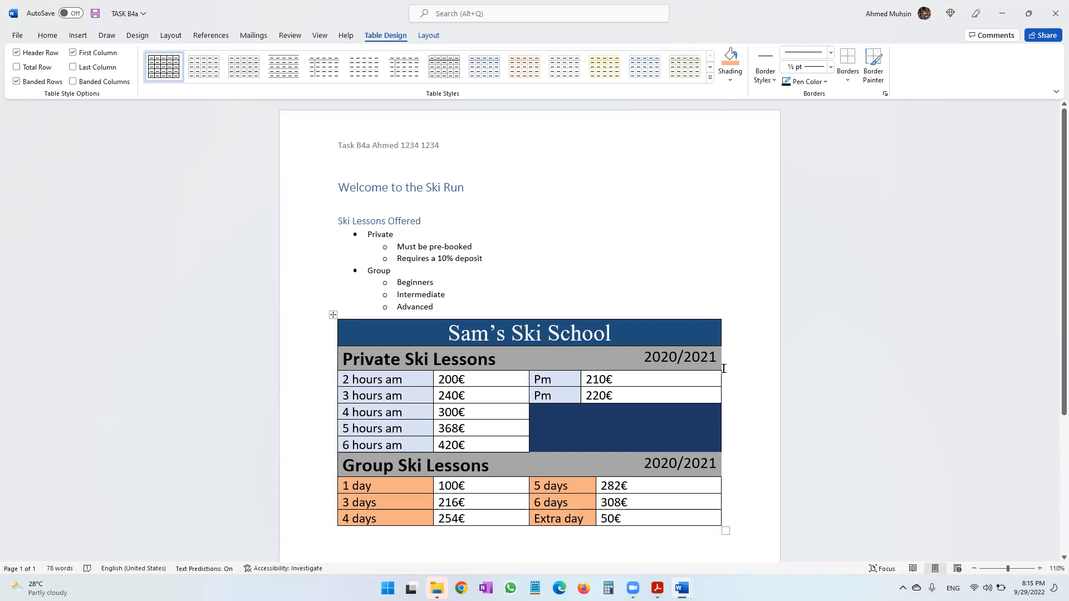
Step: Try a left border on the 2020/2021 cell in the Private Ski Lessons row, and undo it
{"action": "left_click", "coordinate": [847, 74]}
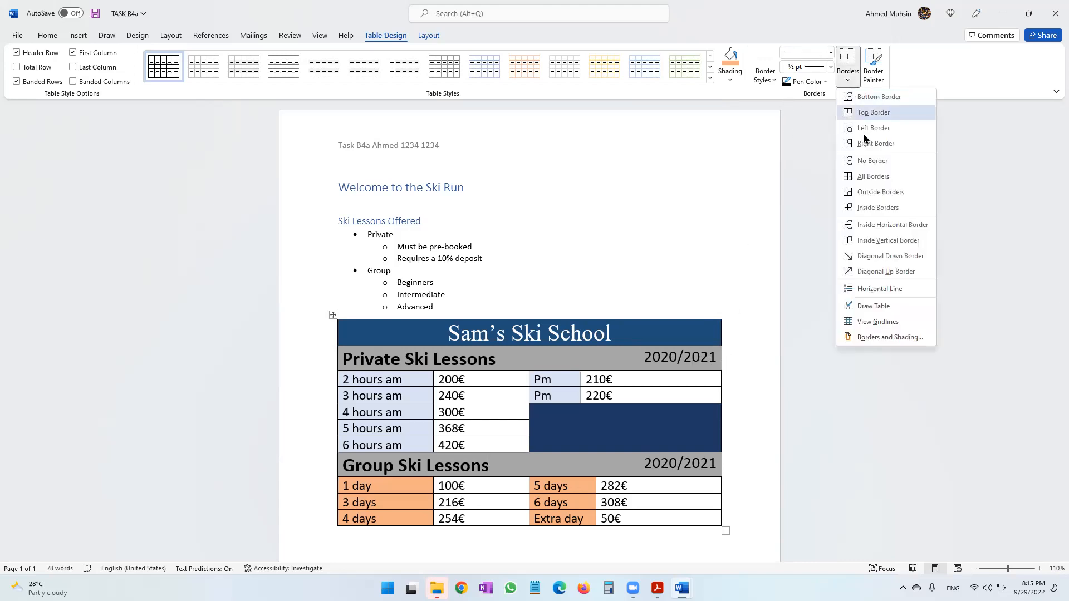
{"action": "left_click", "coordinate": [863, 134]}
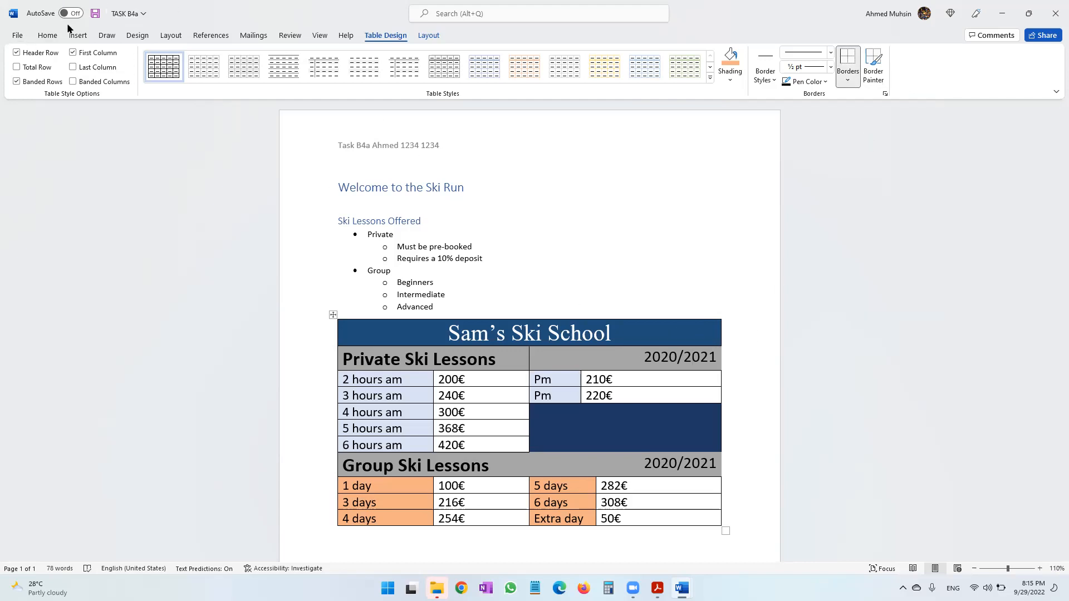
{"action": "left_click", "coordinate": [47, 36]}
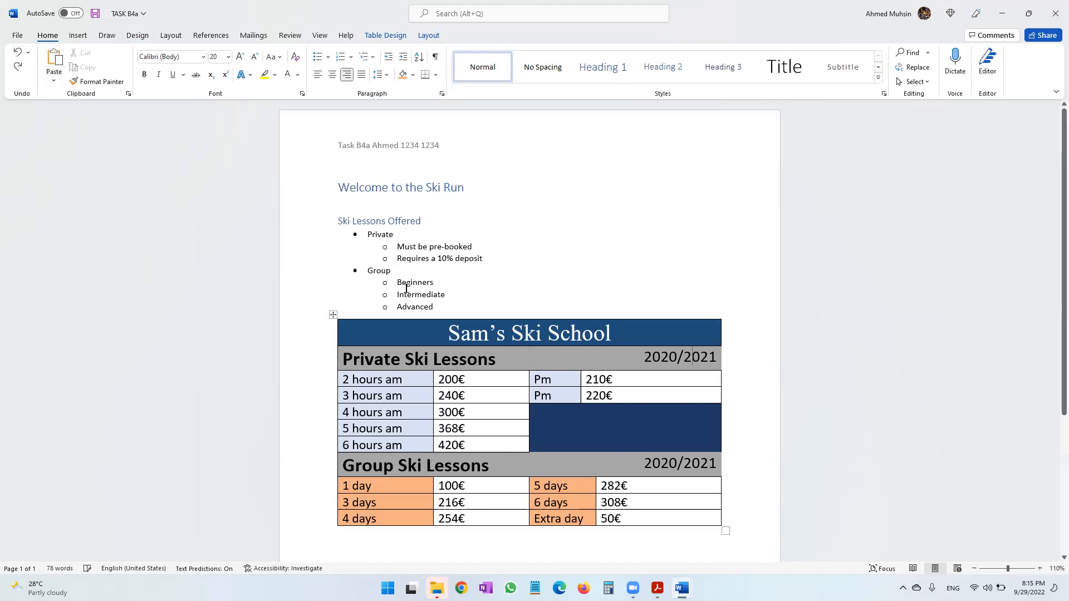
{"action": "left_click", "coordinate": [659, 401]}
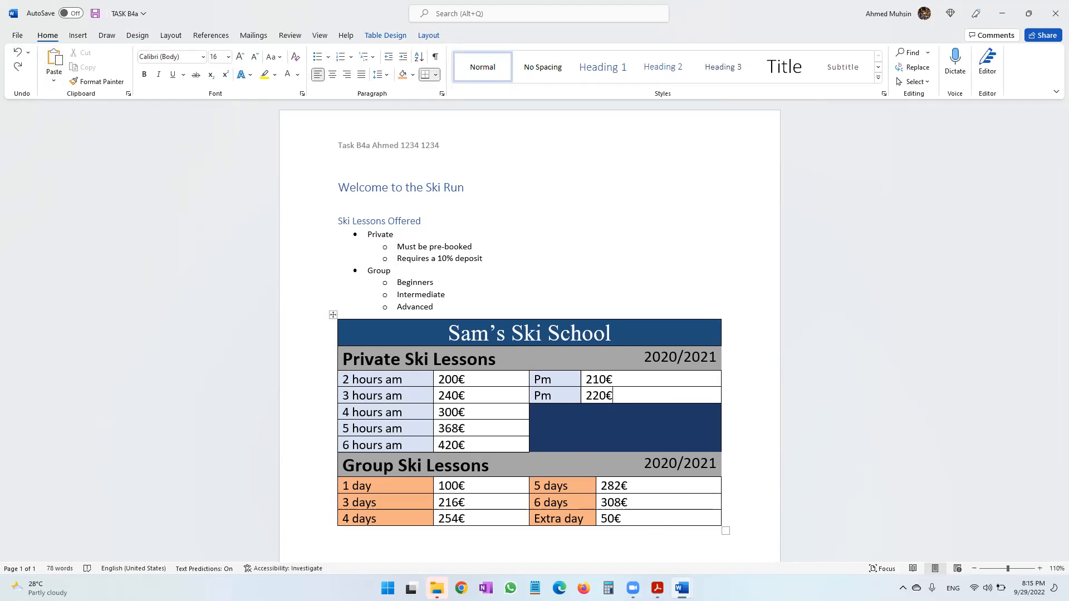
Step: Review the Task B4a requirements in the practical paper PDF and compare the finished table with the FACT SHEET document's formatting notes
{"action": "left_click", "coordinate": [658, 588]}
{"action": "left_click", "coordinate": [260, 412]}
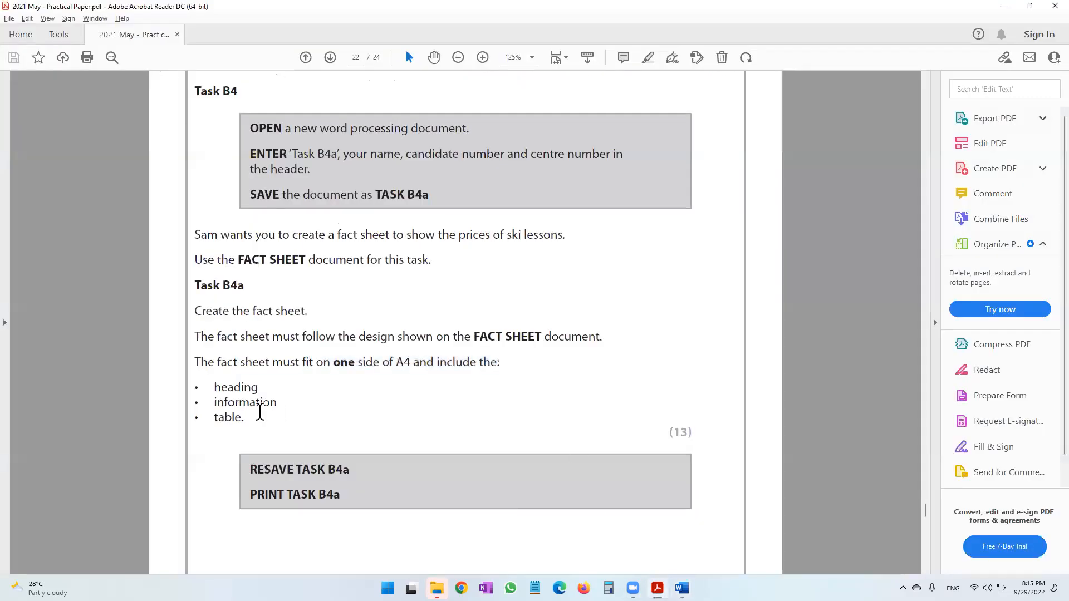
{"action": "mouse_move", "coordinate": [681, 587]}
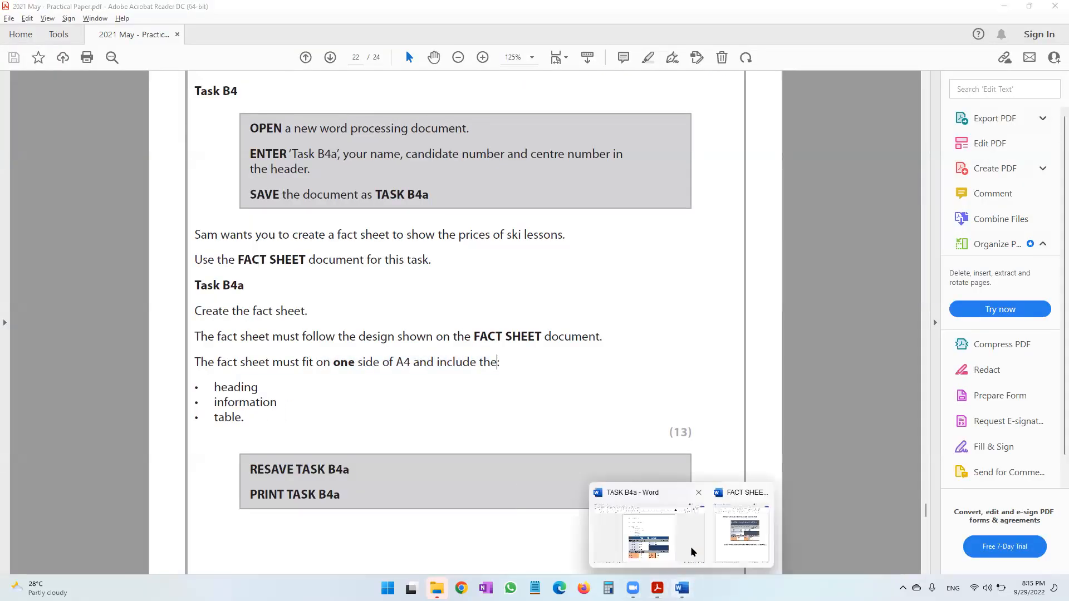
{"action": "left_click", "coordinate": [668, 541]}
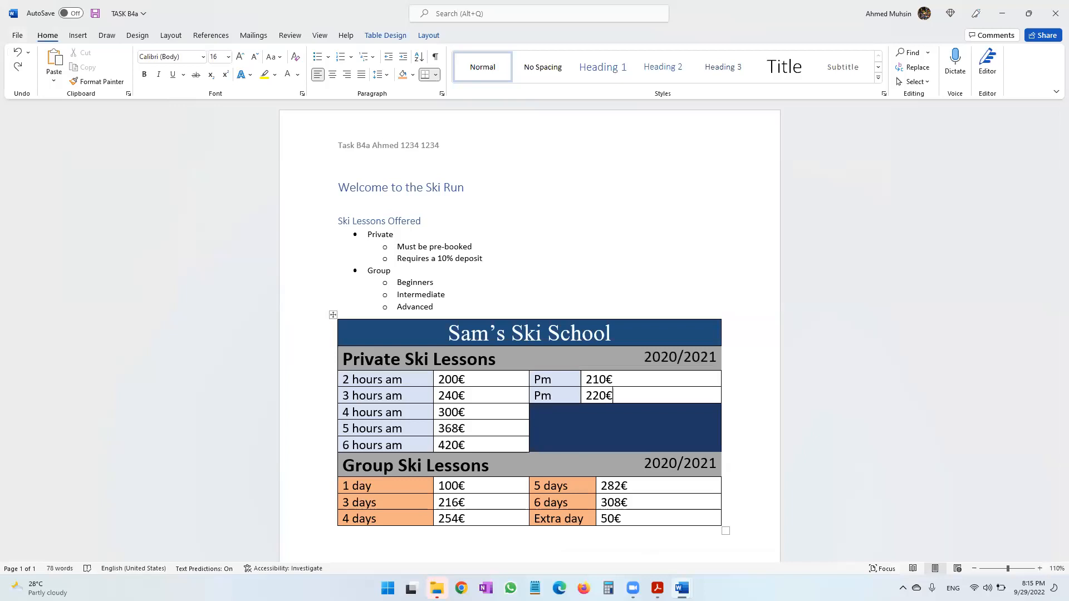
{"action": "left_click", "coordinate": [737, 544]}
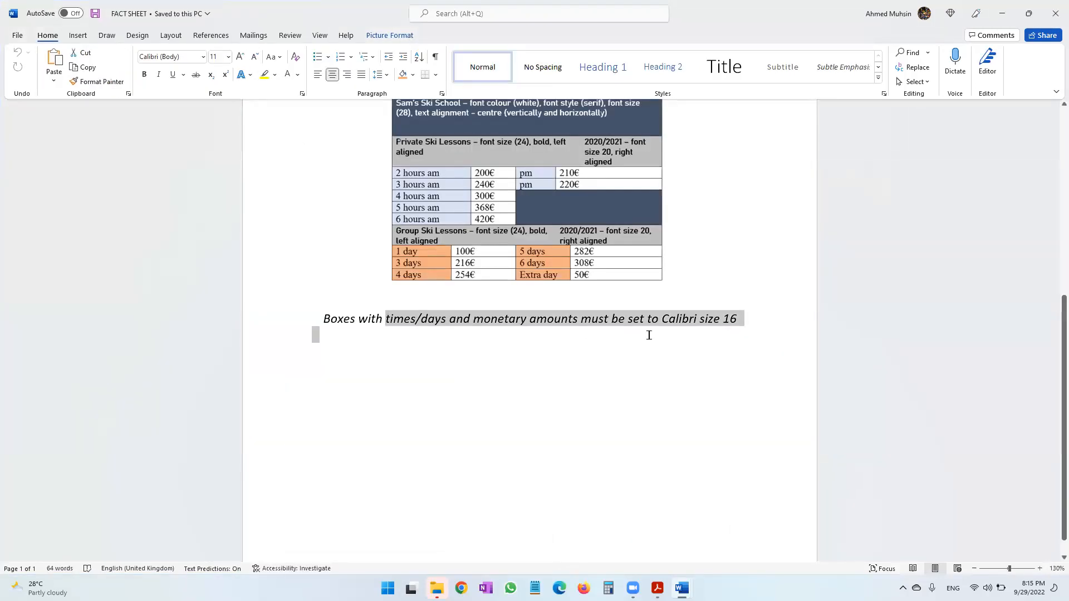
{"action": "left_click_drag", "start_coordinate": [650, 334], "coordinate": [664, 325]}
{"action": "scroll", "coordinate": [559, 332], "scroll_direction": "up", "scroll_amount": 3}
{"action": "left_click", "coordinate": [558, 332]}
{"action": "left_click", "coordinate": [529, 210]}
{"action": "scroll", "coordinate": [407, 214], "scroll_direction": "up", "scroll_amount": 2}
{"action": "scroll", "coordinate": [401, 218], "scroll_direction": "down", "scroll_amount": 7}
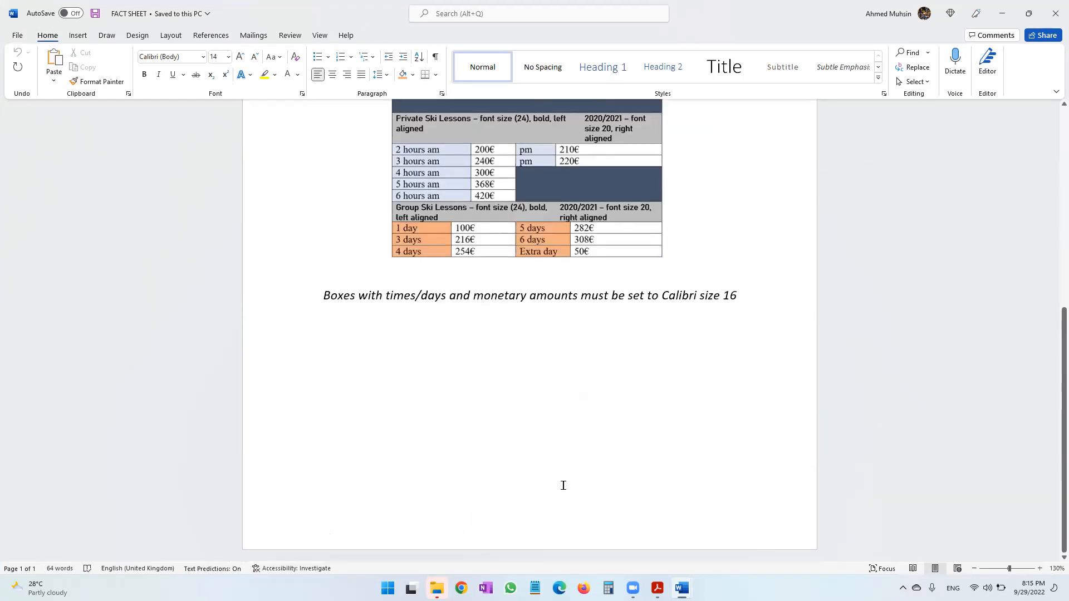
Step: Check the resave and print instructions in the practical paper PDF and save the TASK B4a document in Word
{"action": "key", "text": "alt+Tab"}
{"action": "scroll", "coordinate": [504, 402], "scroll_direction": "down", "scroll_amount": 3}
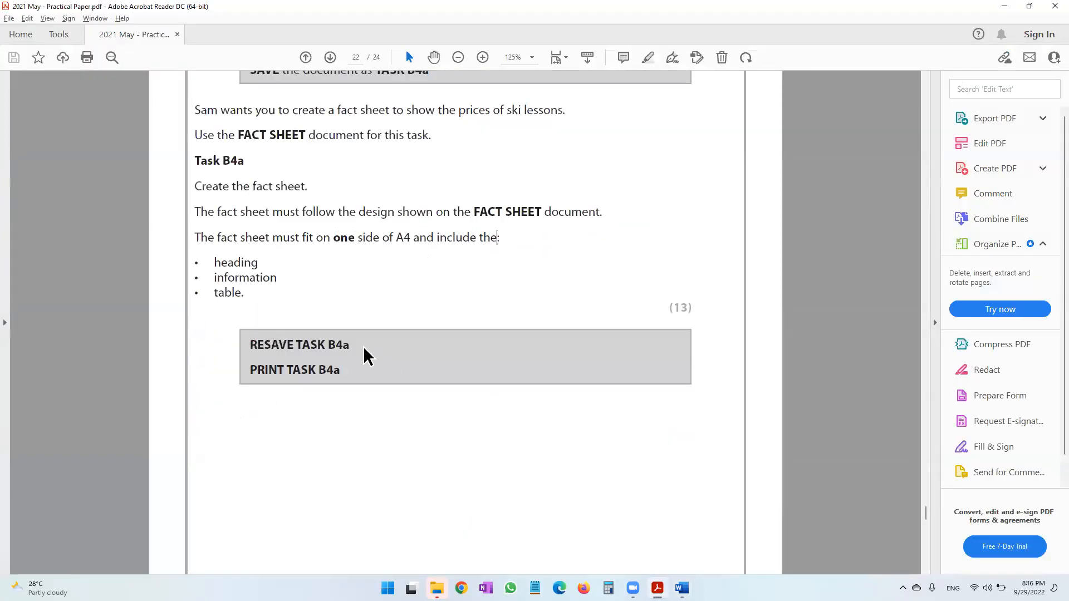
{"action": "left_click_drag", "start_coordinate": [296, 339], "coordinate": [349, 346]}
{"action": "mouse_move", "coordinate": [681, 589]}
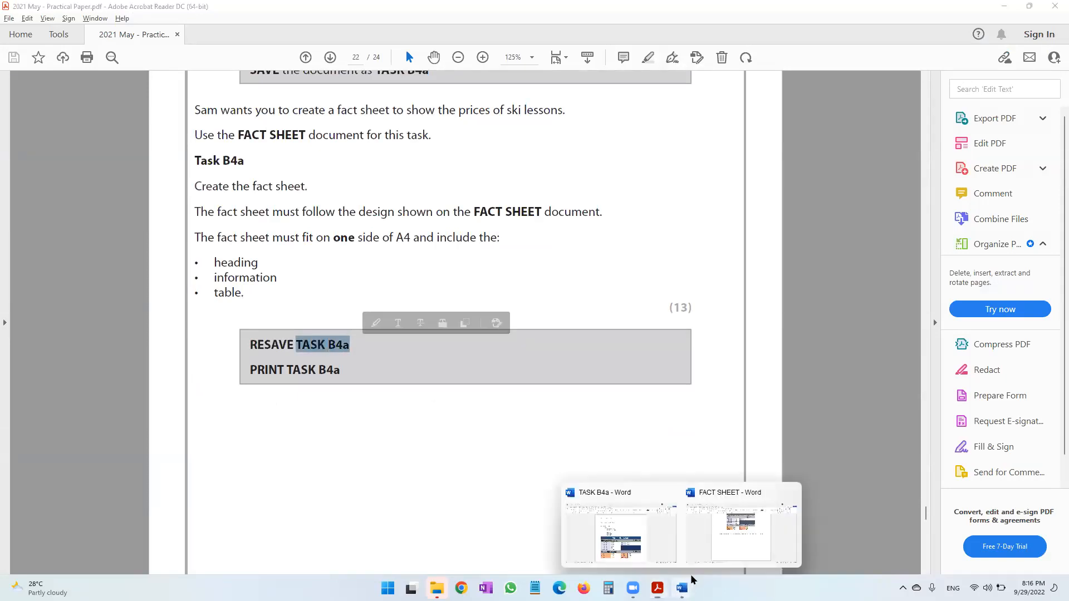
{"action": "left_click", "coordinate": [652, 546]}
{"action": "left_click", "coordinate": [95, 13]}
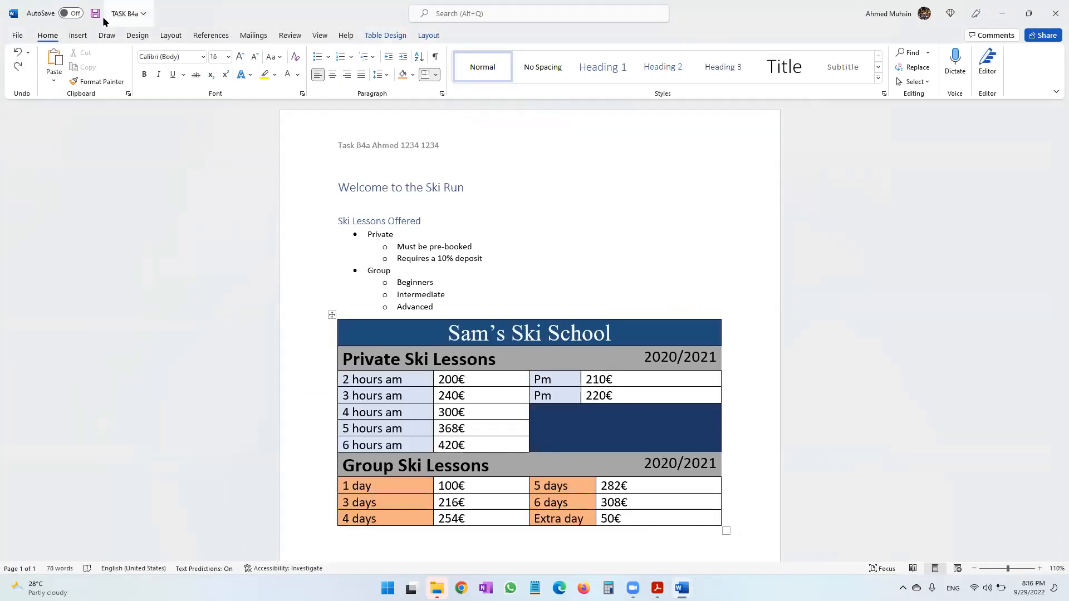
{"action": "left_click", "coordinate": [657, 588]}
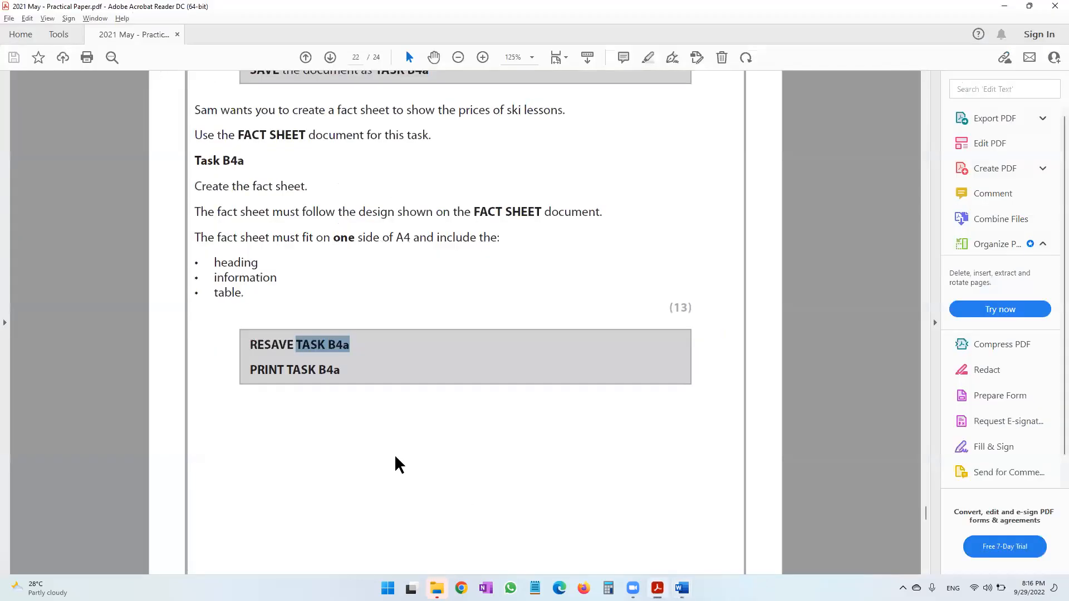
{"action": "left_click", "coordinate": [628, 545]}
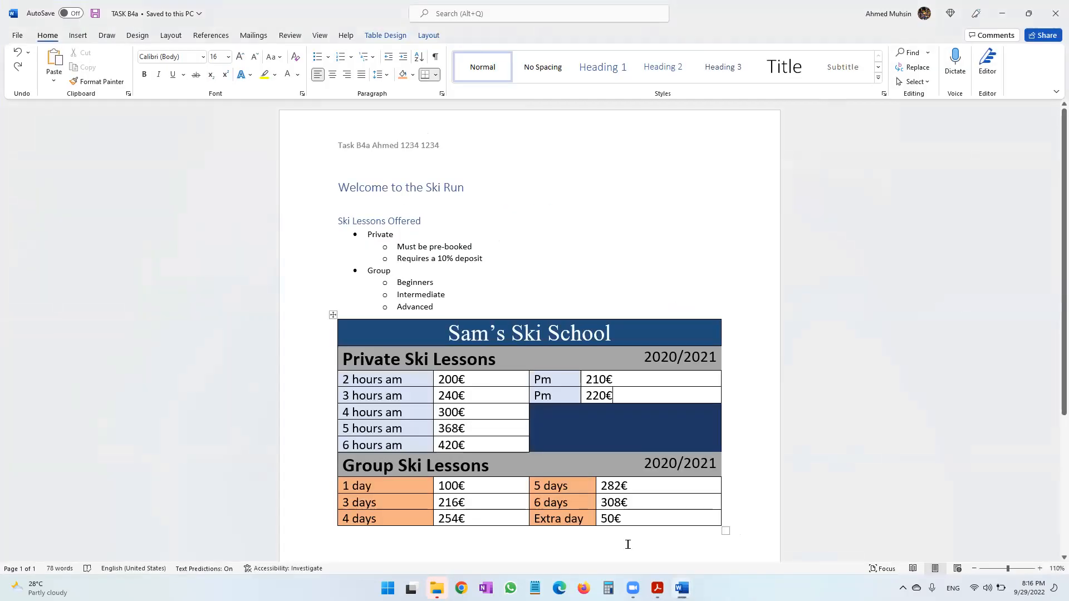
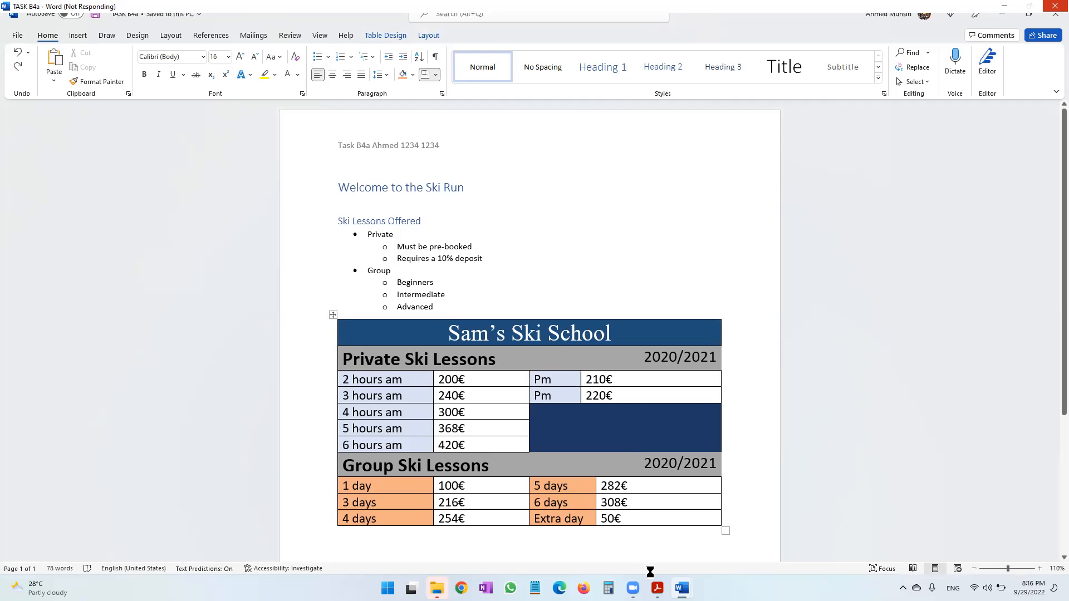
Step: Review the Task B4b instructions in the practical paper PDF, including the header details, the file name and the three questions
{"action": "left_click", "coordinate": [657, 588]}
{"action": "scroll", "coordinate": [410, 299], "scroll_direction": "down", "scroll_amount": 5}
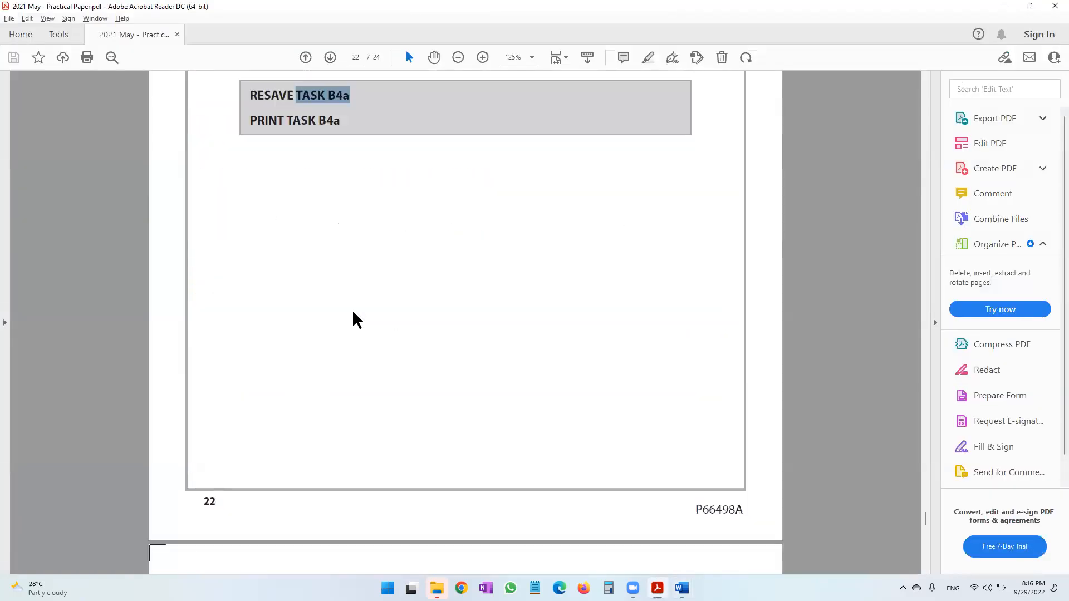
{"action": "scroll", "coordinate": [356, 320], "scroll_direction": "down", "scroll_amount": 5}
{"action": "left_click_drag", "start_coordinate": [238, 342], "coordinate": [476, 413]}
{"action": "left_click", "coordinate": [359, 394]}
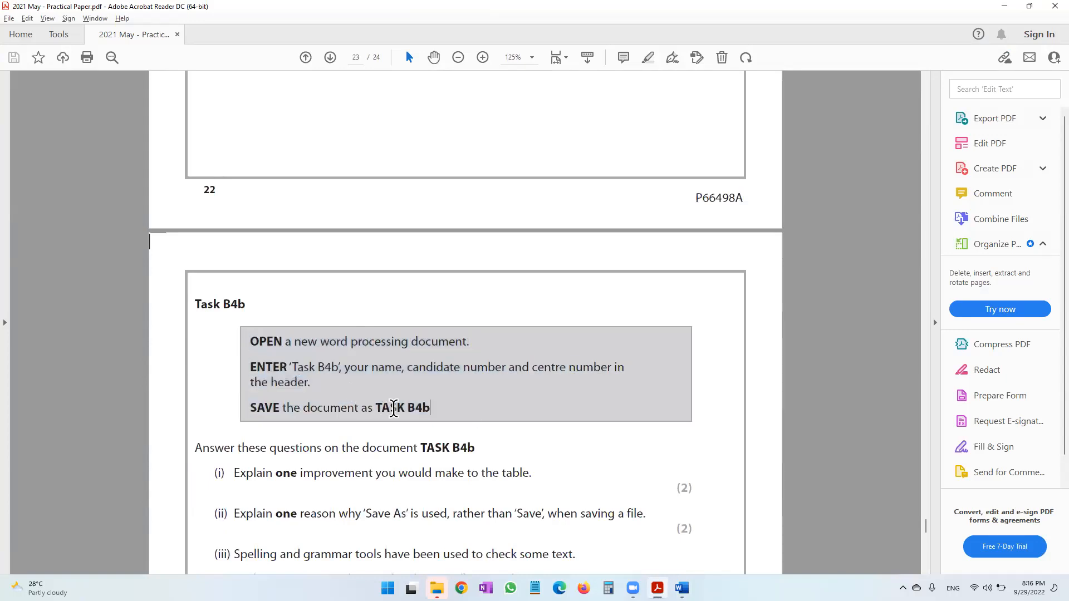
{"action": "left_click_drag", "start_coordinate": [376, 409], "coordinate": [430, 411]}
{"action": "left_click", "coordinate": [367, 372]}
{"action": "left_click_drag", "start_coordinate": [367, 371], "coordinate": [611, 369]}
{"action": "scroll", "coordinate": [579, 393], "scroll_direction": "down", "scroll_amount": 2}
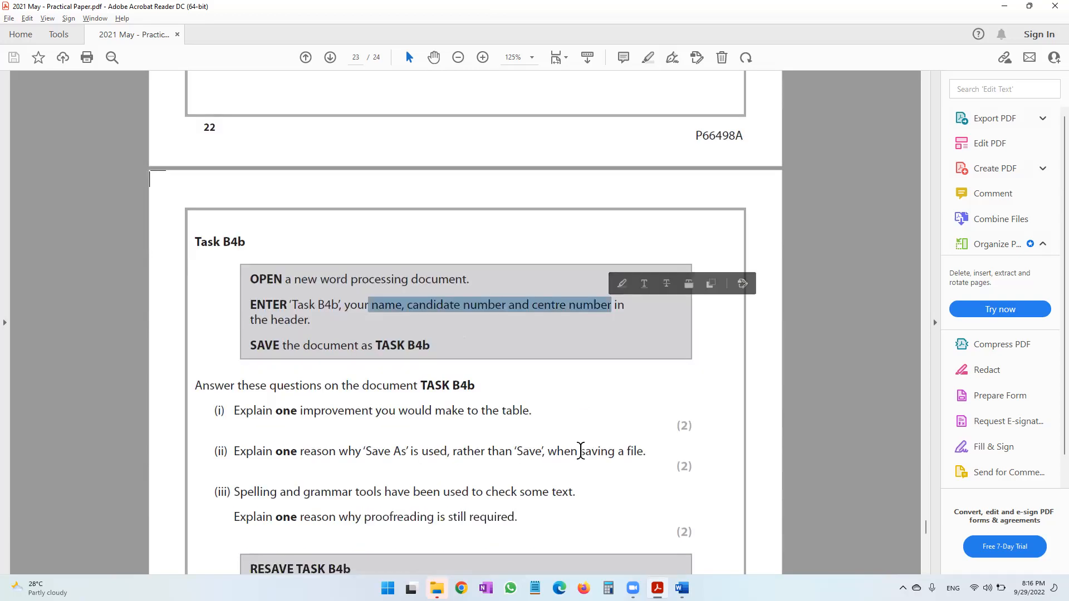
Step: Create a new Word document named TASK B4b in the 2021 June folder in File Explorer and open it
{"action": "left_click", "coordinate": [437, 588]}
{"action": "right_click", "coordinate": [413, 478]}
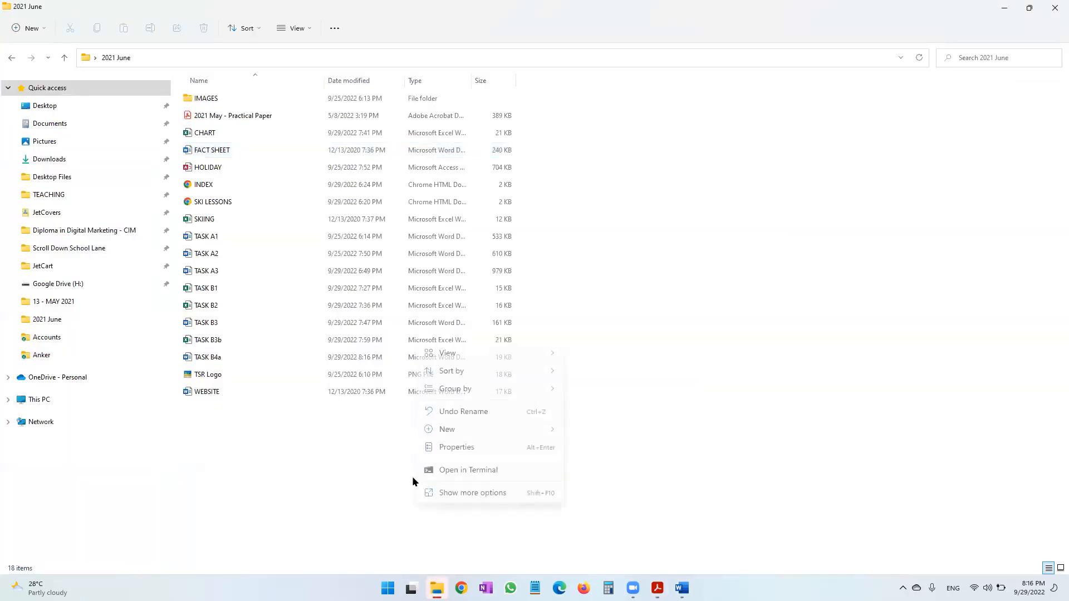
{"action": "mouse_move", "coordinate": [444, 429]}
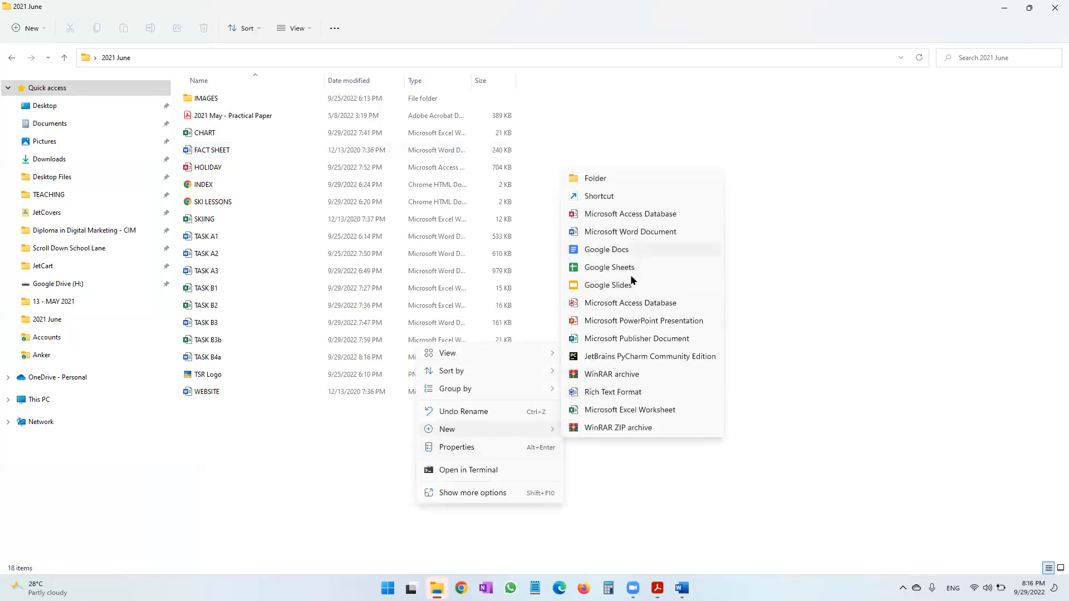
{"action": "left_click", "coordinate": [627, 233]}
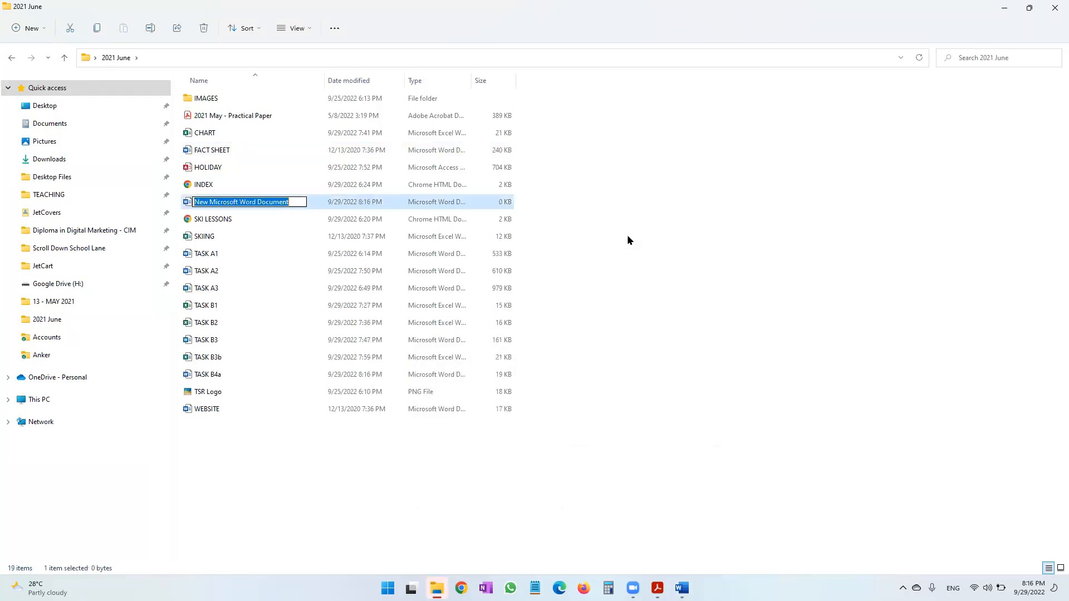
{"action": "type", "text": "TASK "}
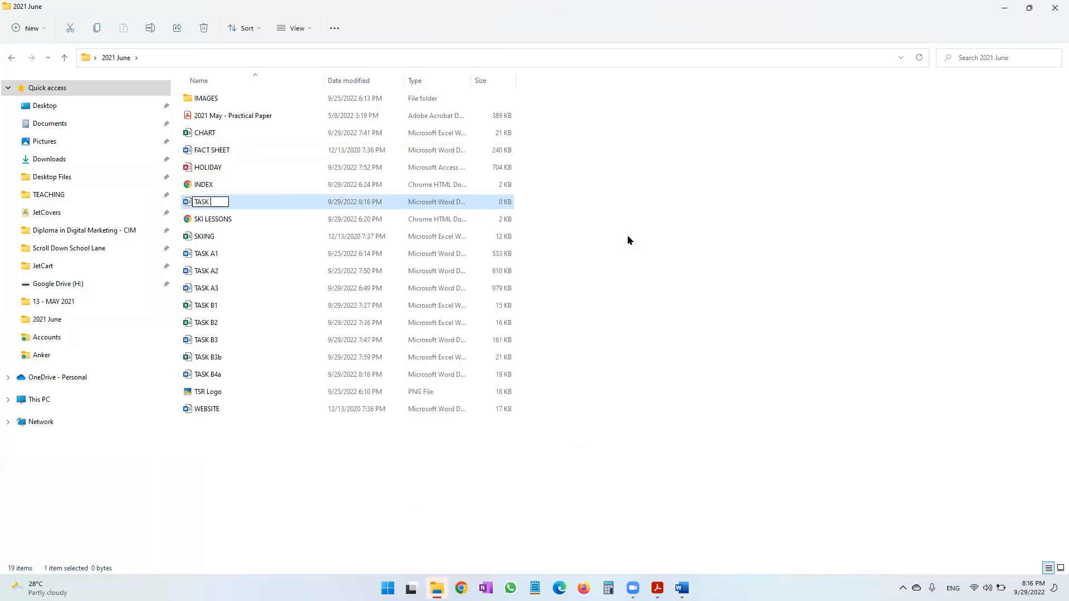
{"action": "type", "text": "B4b"}
{"action": "key", "text": "Return"}
{"action": "key", "text": "Return"}
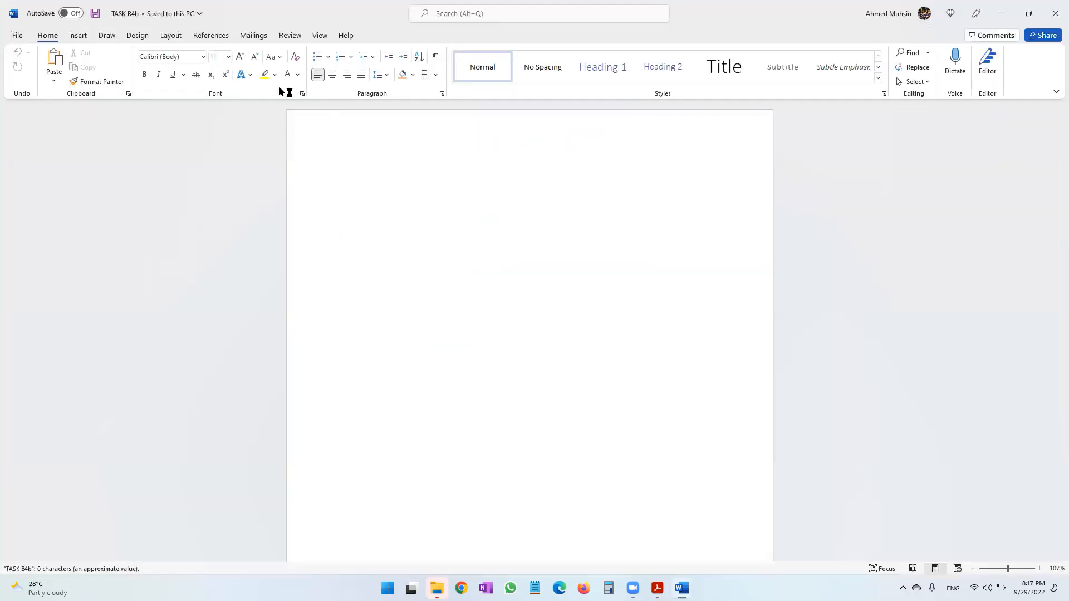
Step: Fill the page header with 'Task B4b', the candidate's name, candidate number and centre number, and close the header
{"action": "double_click", "coordinate": [362, 122]}
{"action": "type", "text": "Task B4b Ahmed 1234 1234"}
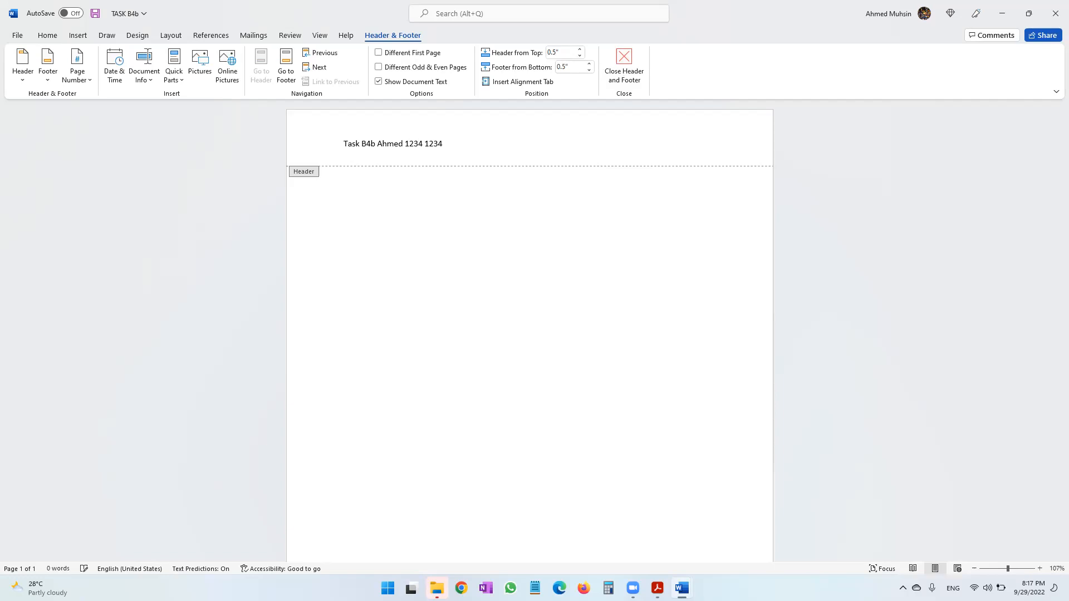
{"action": "left_click", "coordinate": [624, 61]}
Step: Read question (i) in the practical paper, examine the tables in TASK B4a and FACT SHEET, and return to TASK B4b
{"action": "left_click", "coordinate": [658, 588]}
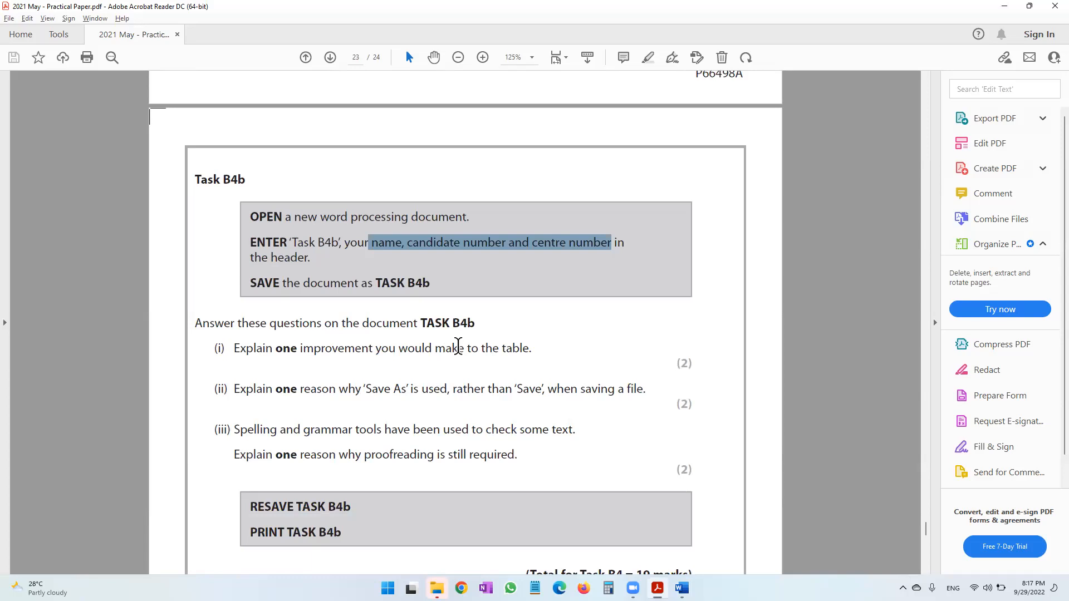
{"action": "mouse_move", "coordinate": [681, 588]}
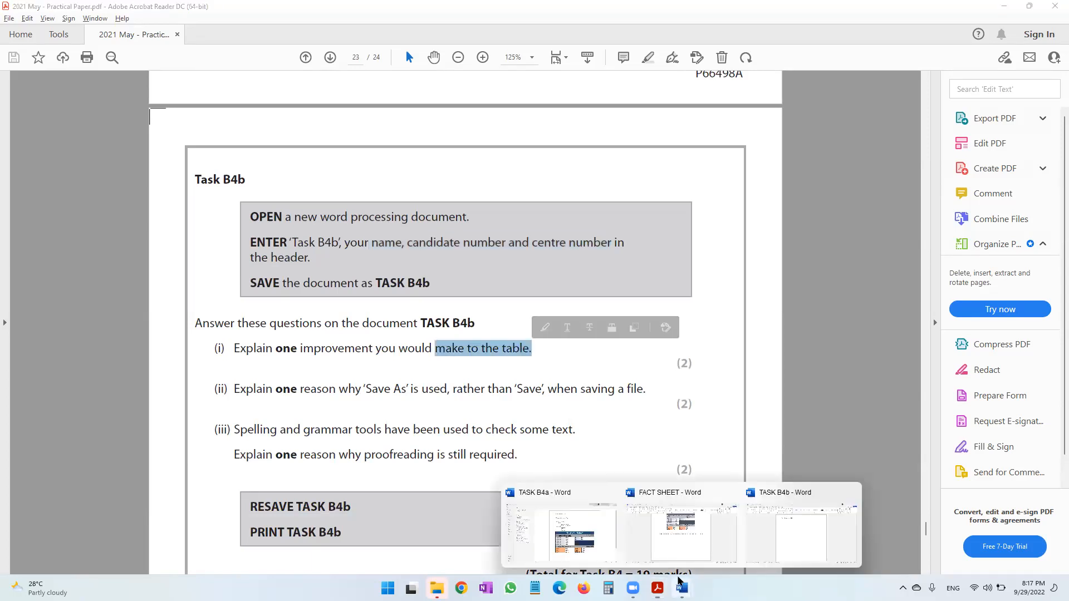
{"action": "left_click", "coordinate": [598, 551]}
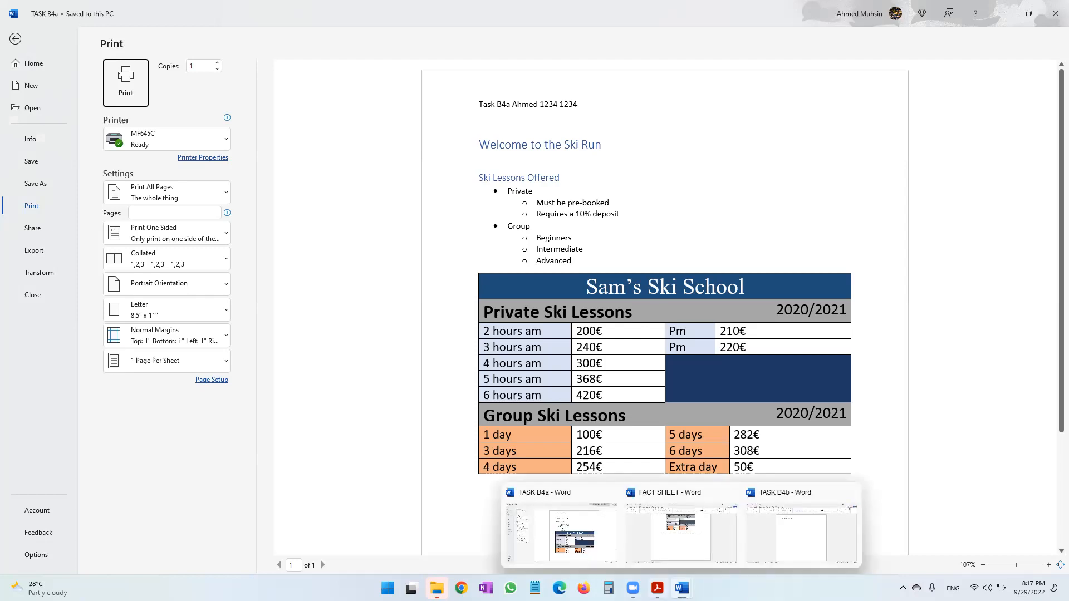
{"action": "mouse_move", "coordinate": [682, 588]}
{"action": "left_click", "coordinate": [728, 546]}
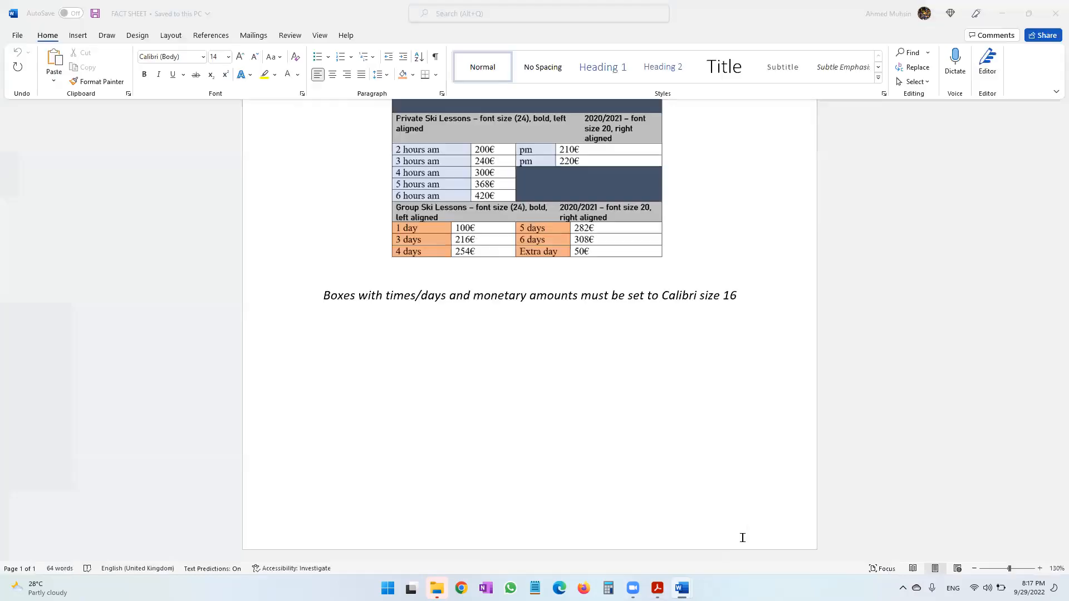
{"action": "mouse_move", "coordinate": [681, 588]}
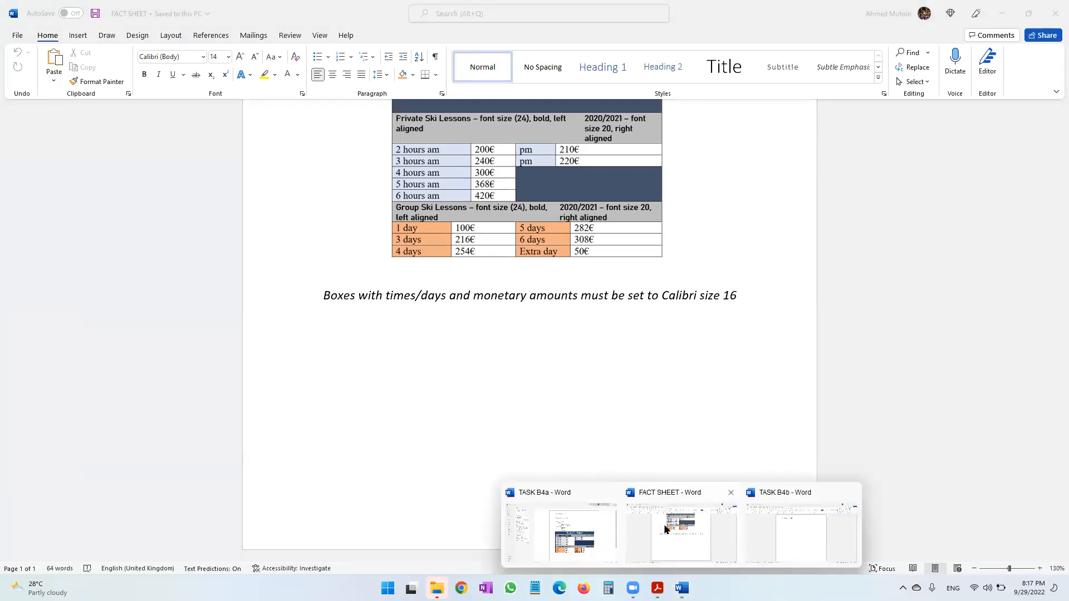
{"action": "left_click", "coordinate": [798, 536]}
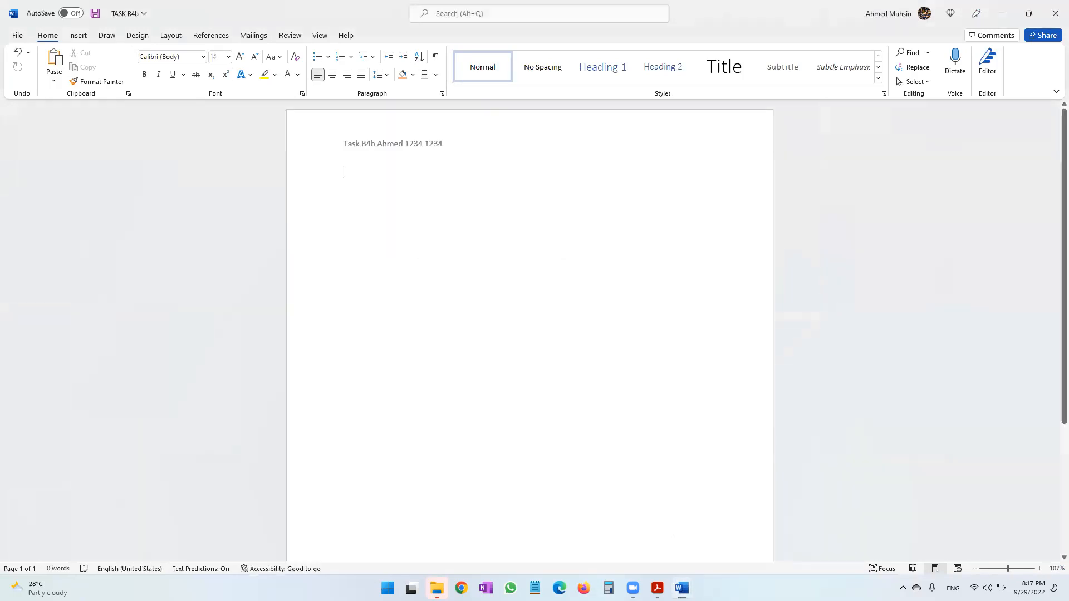
Step: Write answer (i) at font size 18: "I would prefer to use light shadings for the table cells, so that the dark-colored text would be easier to read."
{"action": "type", "text": "i) "}
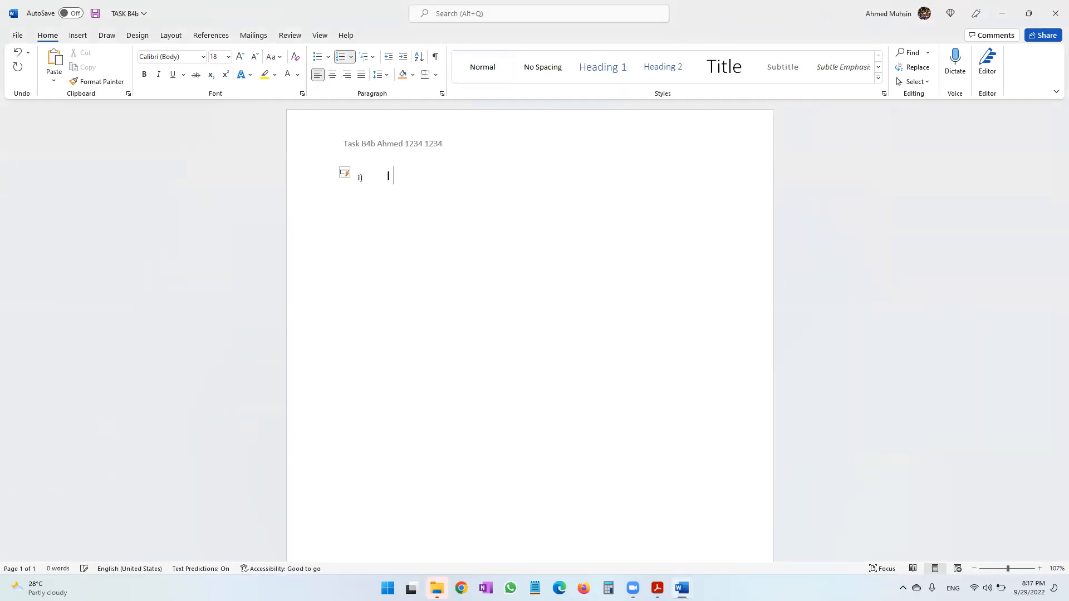
{"action": "type", "text": "I would prefer t"}
{"action": "type", "text": "o use light s"}
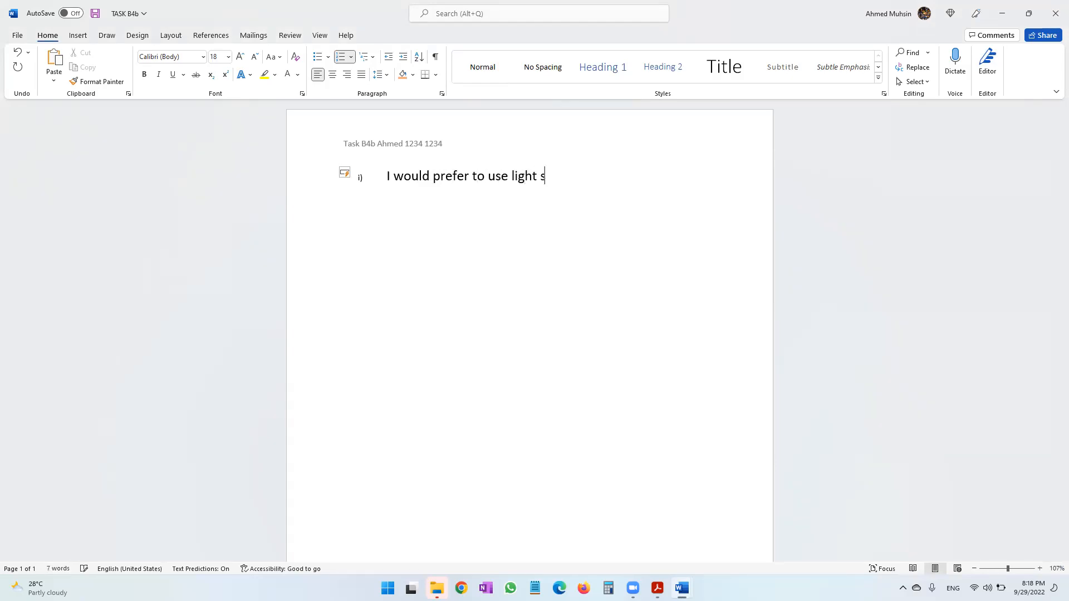
{"action": "type", "text": "hadings for the table ce"}
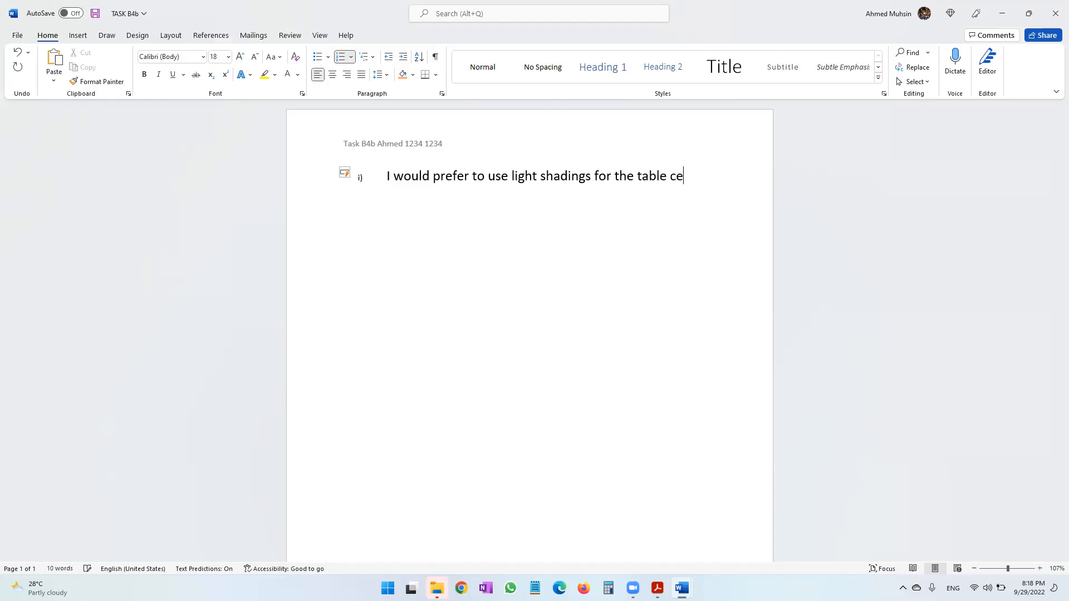
{"action": "type", "text": "lls, so that the dark"}
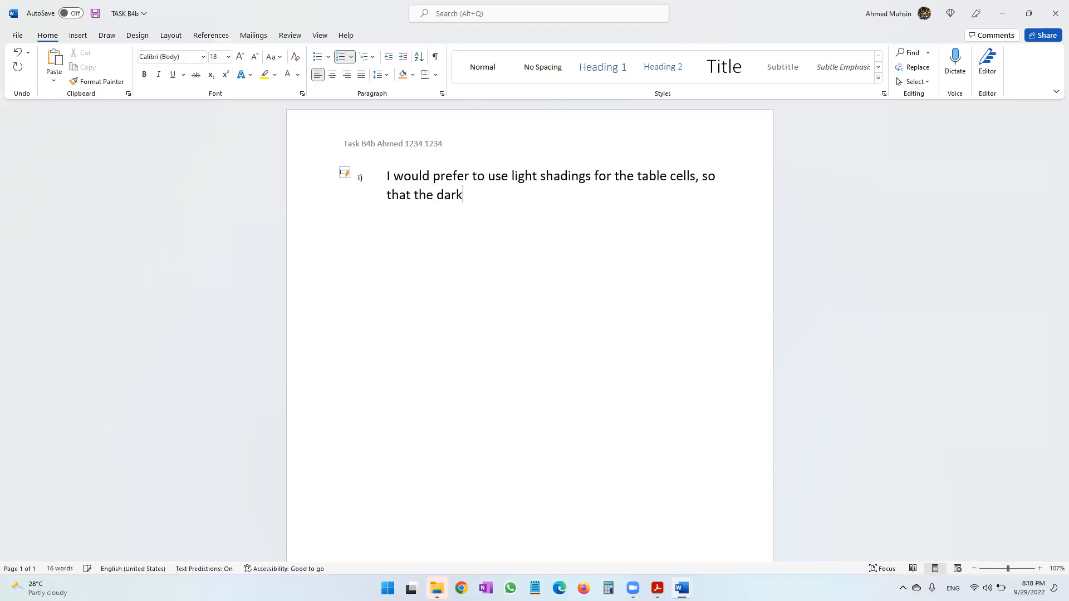
{"action": "type", "text": "-colored fonts"}
{"action": "key", "text": "ctrl+BackSpace"}
{"action": "type", "text": "text would be easier to read."}
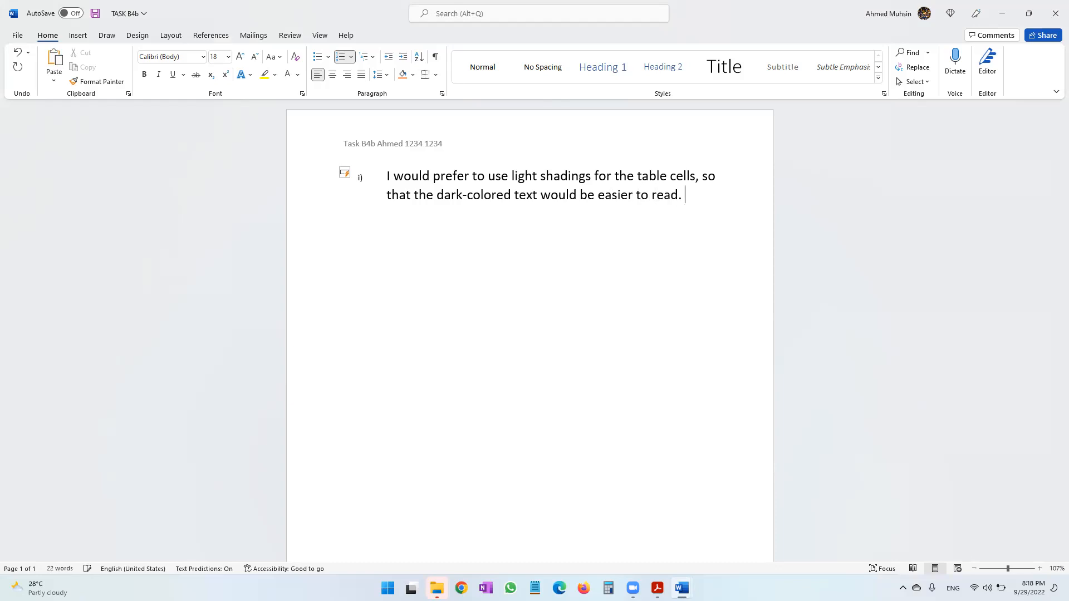
Step: Examine the table shading in TASK B4a and leave its print preview
{"action": "left_click", "coordinate": [682, 588]}
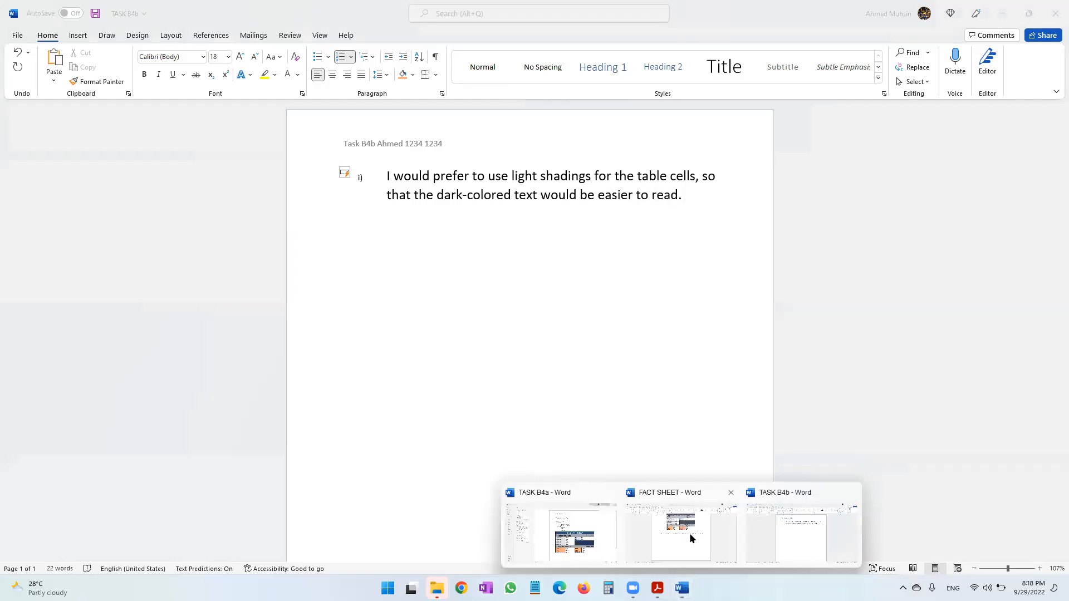
{"action": "left_click", "coordinate": [578, 539]}
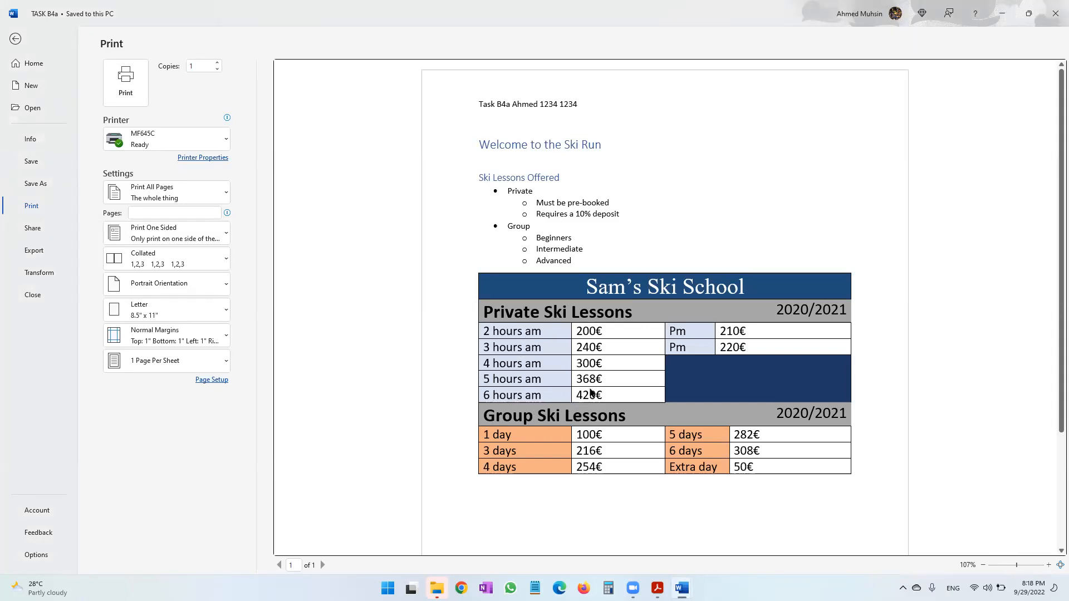
{"action": "left_click", "coordinate": [12, 43]}
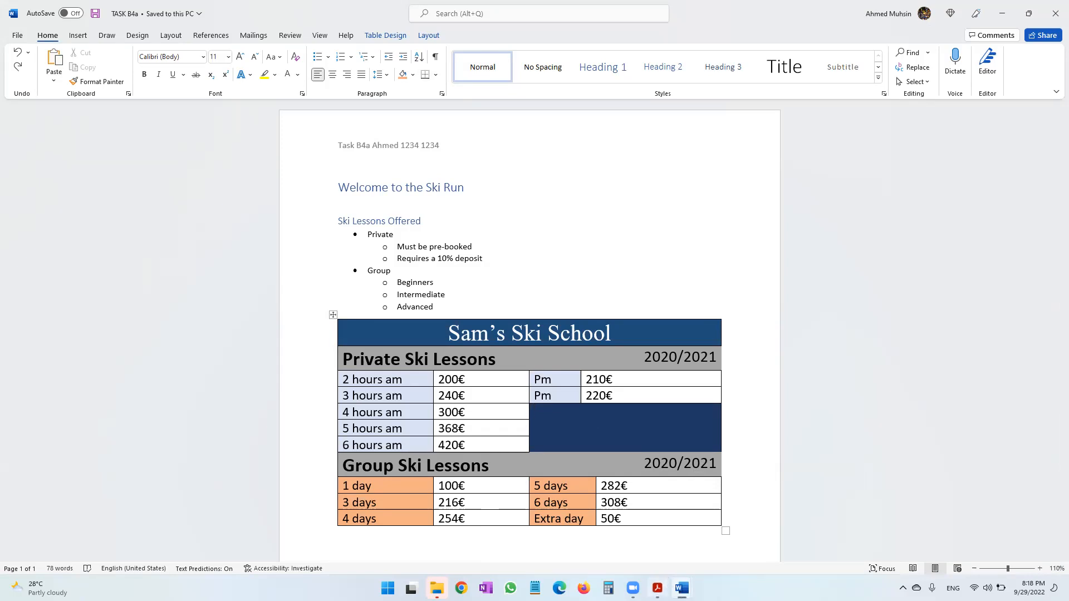
Step: Read question (ii) about 'Save As' in the practical paper PDF and return to the TASK B4b document in Word
{"action": "left_click", "coordinate": [658, 588]}
{"action": "left_click_drag", "start_coordinate": [301, 390], "coordinate": [406, 395]}
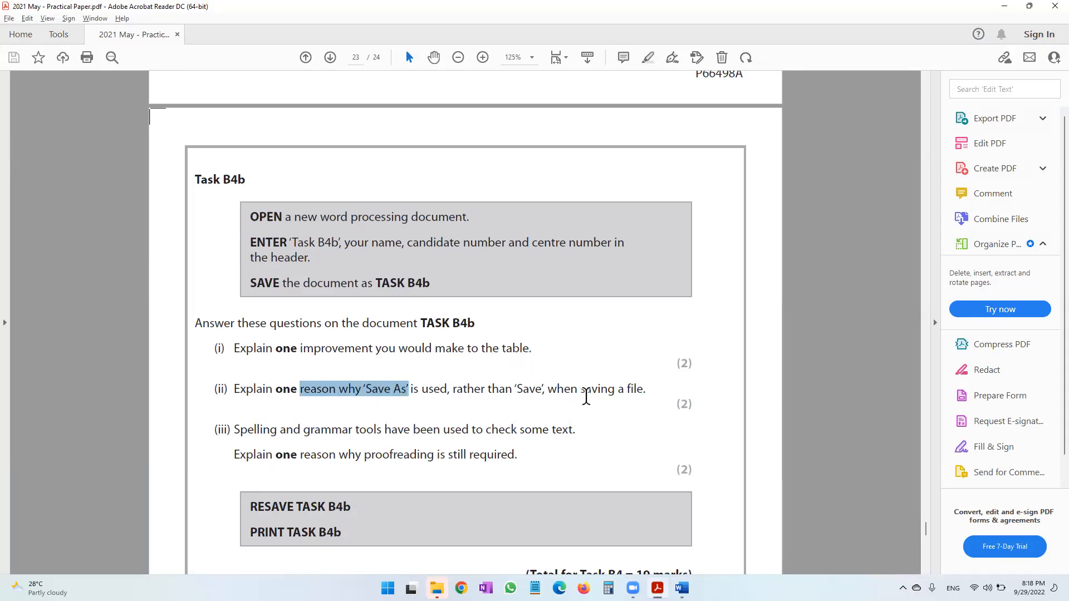
{"action": "left_click", "coordinate": [682, 588]}
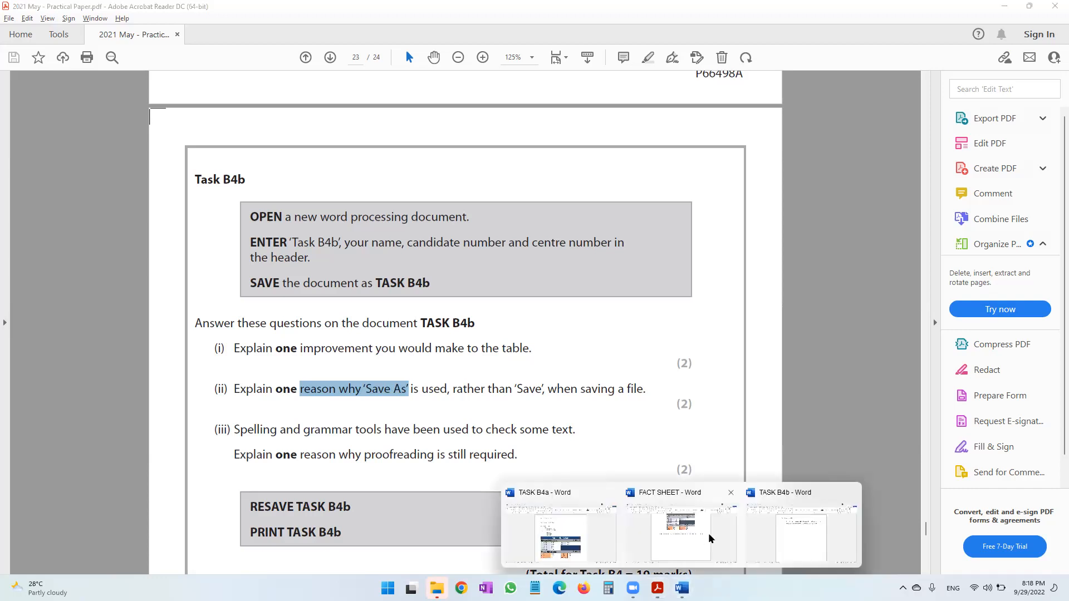
{"action": "left_click", "coordinate": [770, 517]}
{"action": "left_click", "coordinate": [445, 194]}
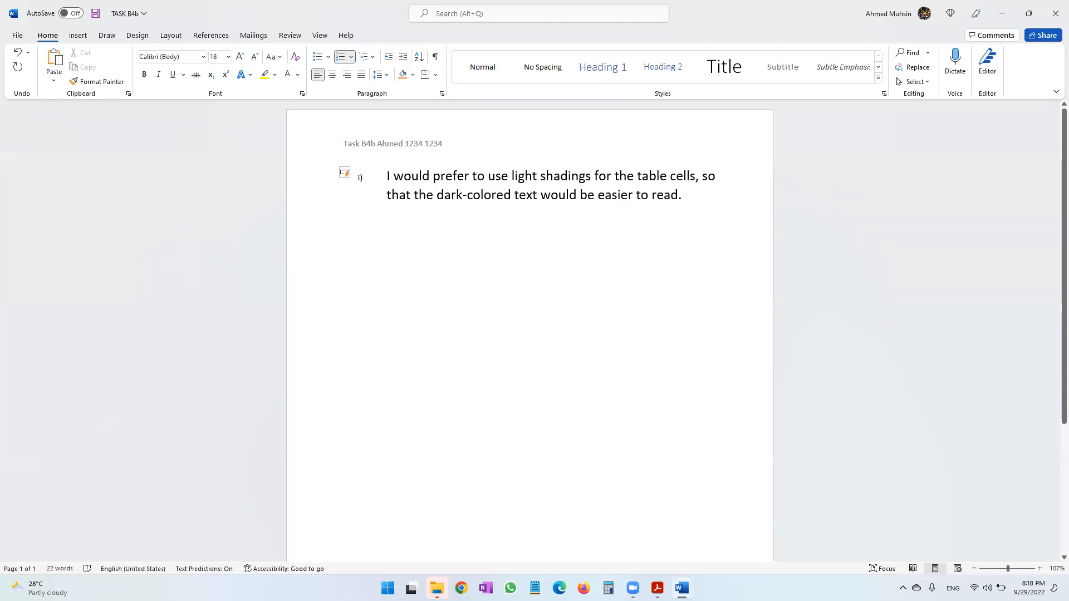
Step: Examine the file name and location options in the Save As dialog for TASK B4b and cancel without saving
{"action": "left_click", "coordinate": [17, 35]}
{"action": "left_click", "coordinate": [16, 39]}
{"action": "left_click", "coordinate": [14, 37]}
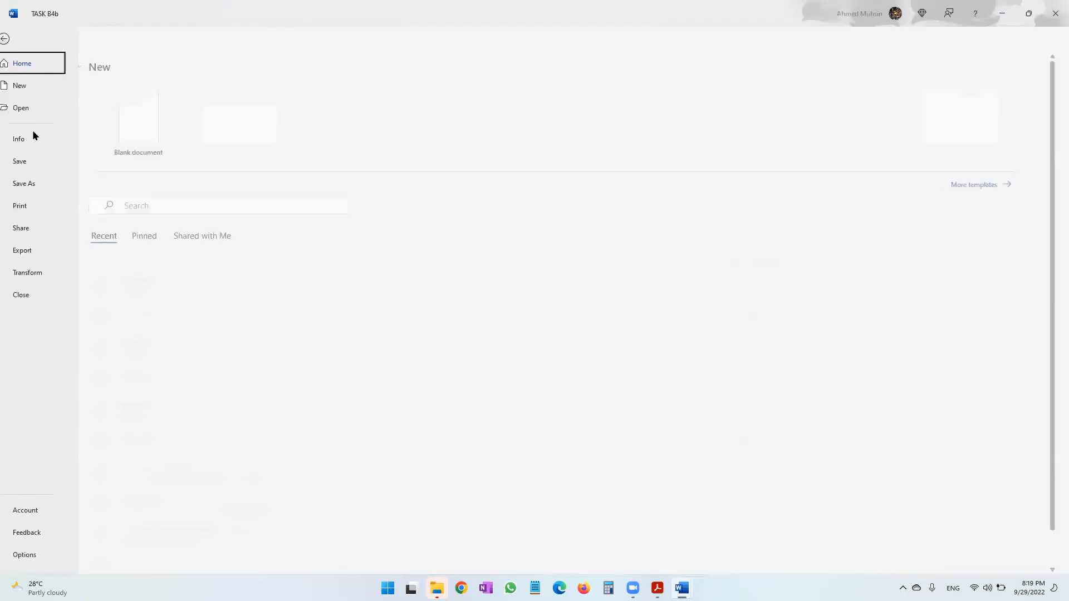
{"action": "left_click", "coordinate": [38, 186]}
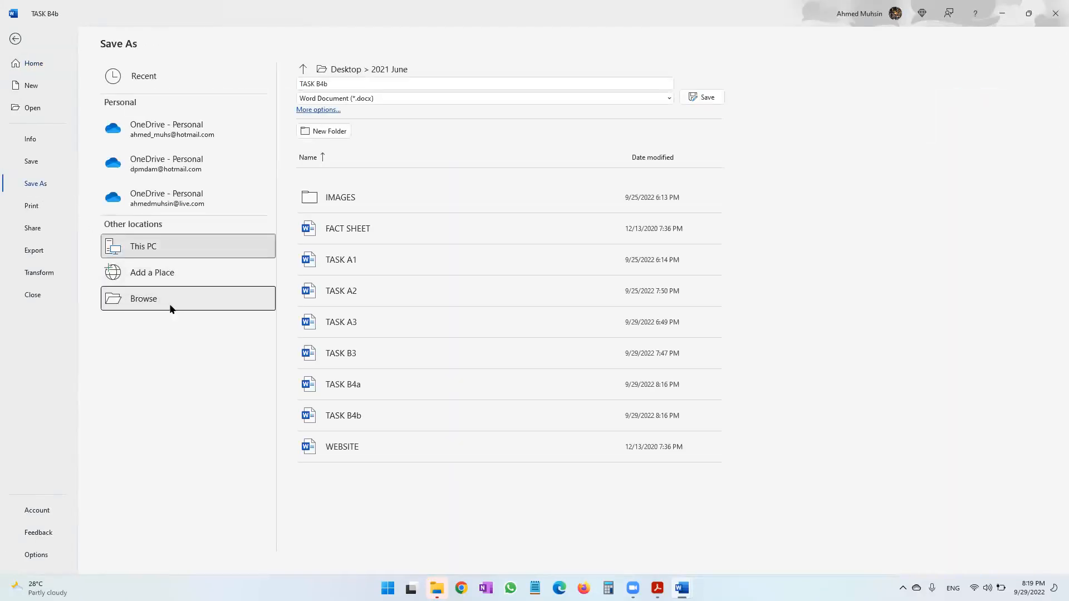
{"action": "left_click", "coordinate": [170, 307]}
{"action": "left_click", "coordinate": [148, 223]}
{"action": "left_click_drag", "start_coordinate": [148, 222], "coordinate": [90, 224]}
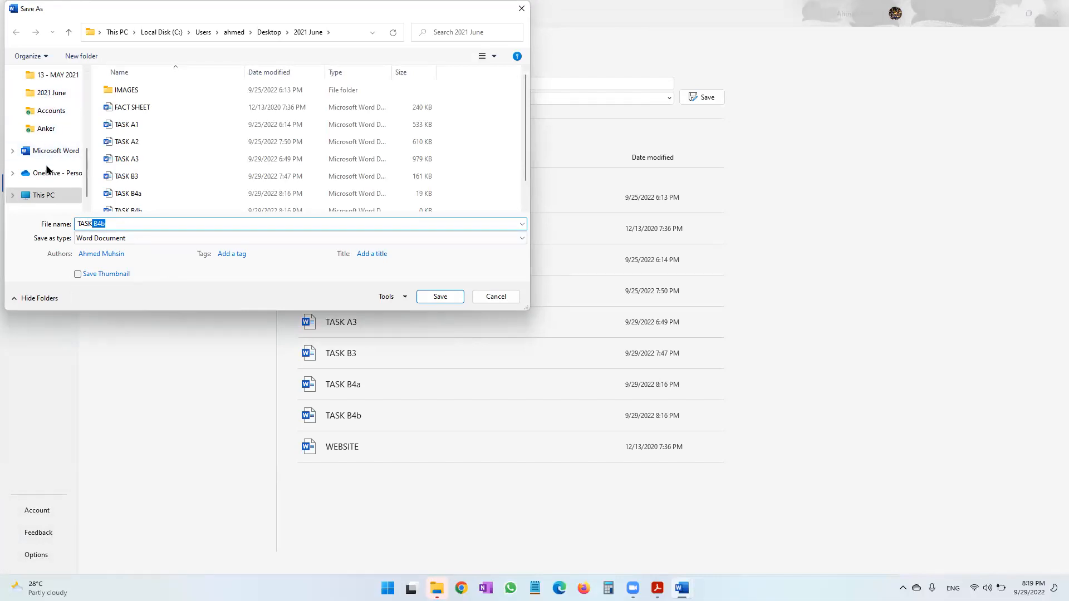
{"action": "left_click", "coordinate": [482, 300]}
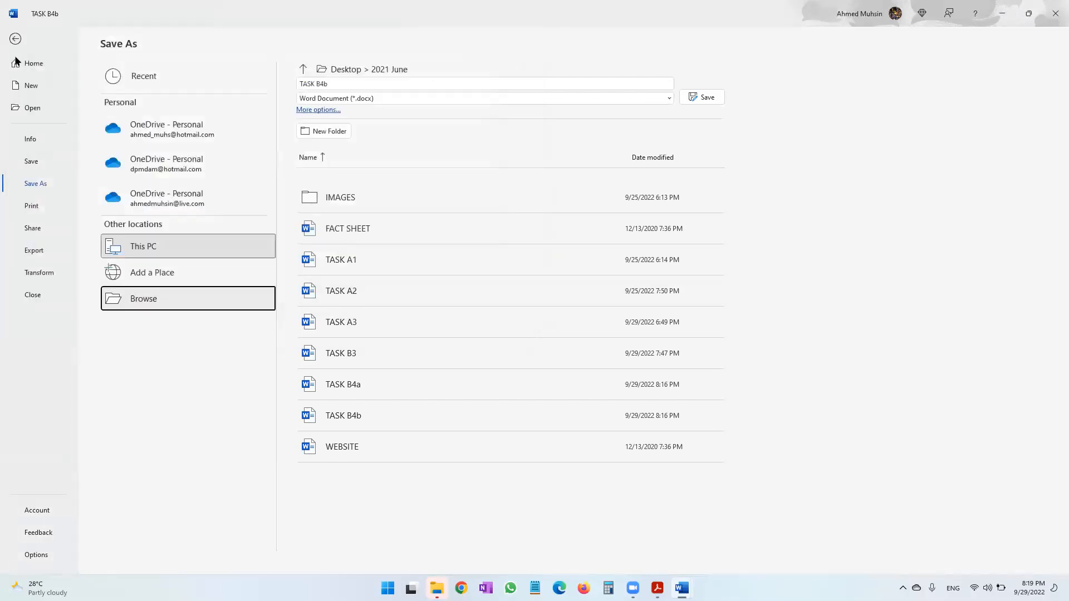
{"action": "left_click", "coordinate": [8, 40]}
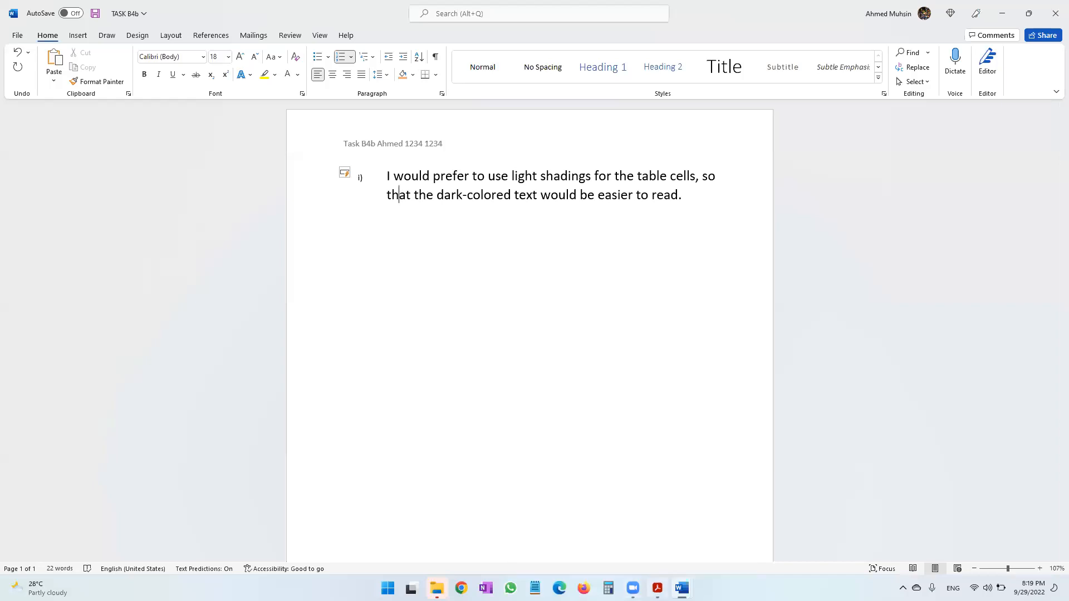
Step: Recheck question (ii) in the practical paper PDF and write answer (ii) in Word: "'Save As' would be used to save the changes in a file under a different file name"
{"action": "left_click", "coordinate": [657, 587]}
{"action": "left_click", "coordinate": [1029, 6]}
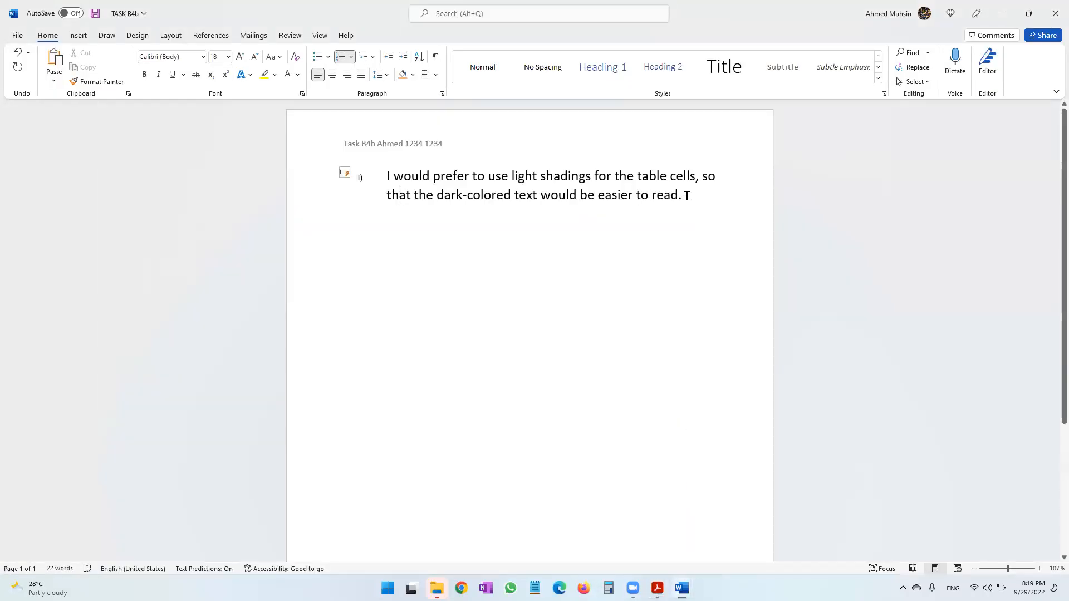
{"action": "left_click", "coordinate": [685, 195]}
{"action": "key", "text": "Return"}
{"action": "type", "text": "'Save A"}
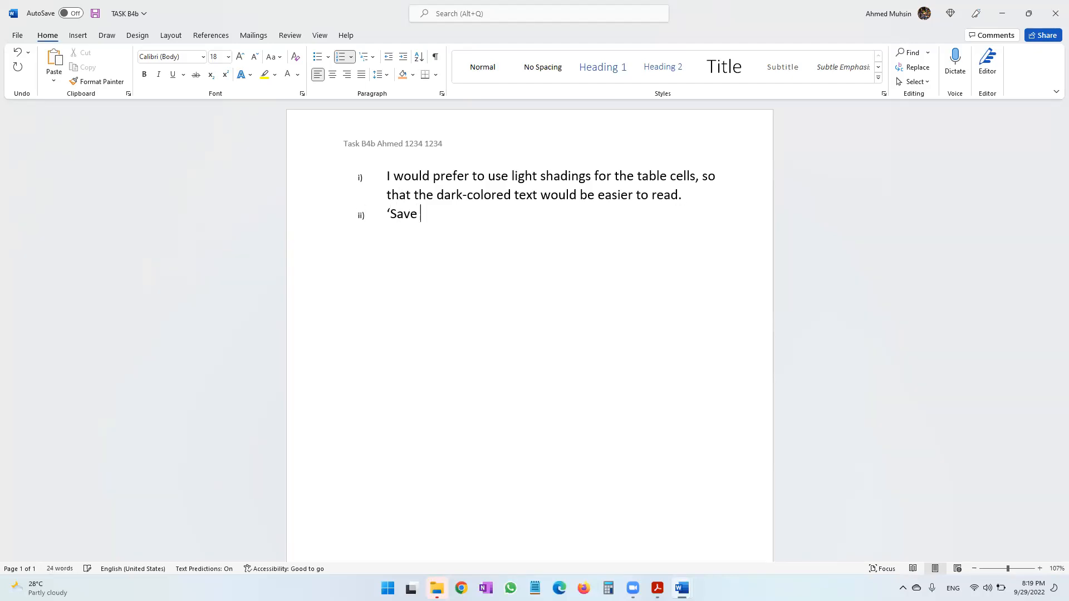
{"action": "type", "text": "s' would dbe"}
{"action": "key", "text": "BackSpace"}
{"action": "key", "text": "BackSpace"}
{"action": "key", "text": "BackSpace"}
{"action": "key", "text": "BackSpace"}
{"action": "type", "text": "be used to save the changes in a"}
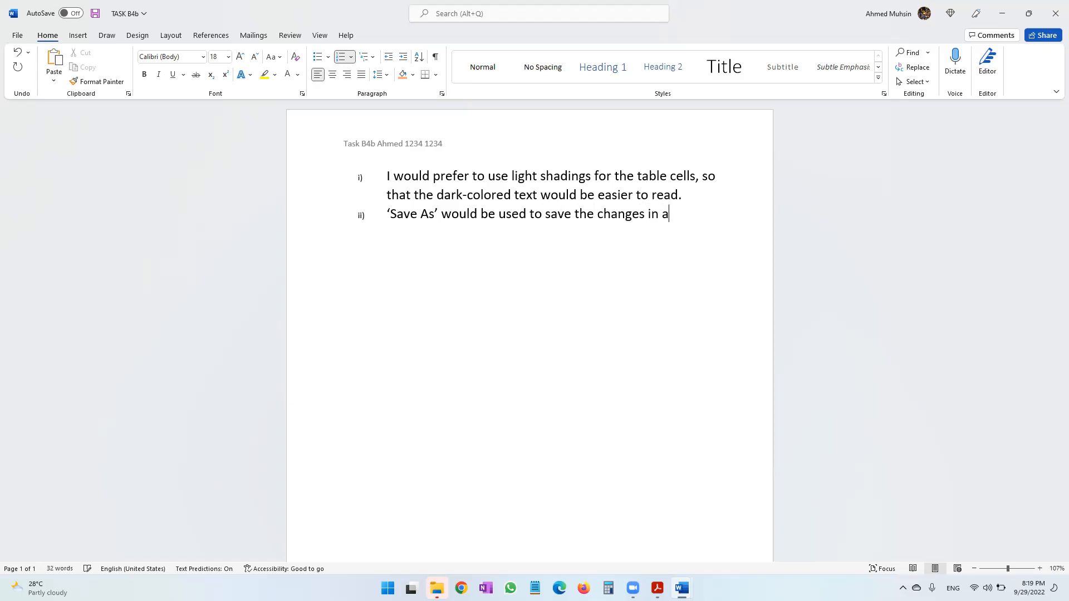
{"action": "type", "text": " file under a di"}
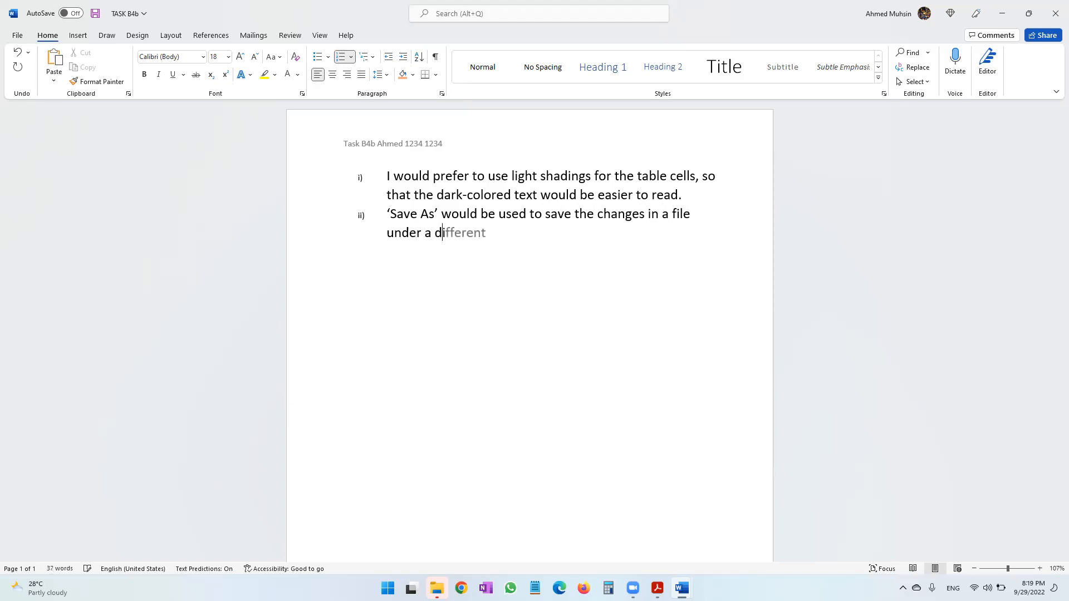
{"action": "type", "text": "fferent file name or in"}
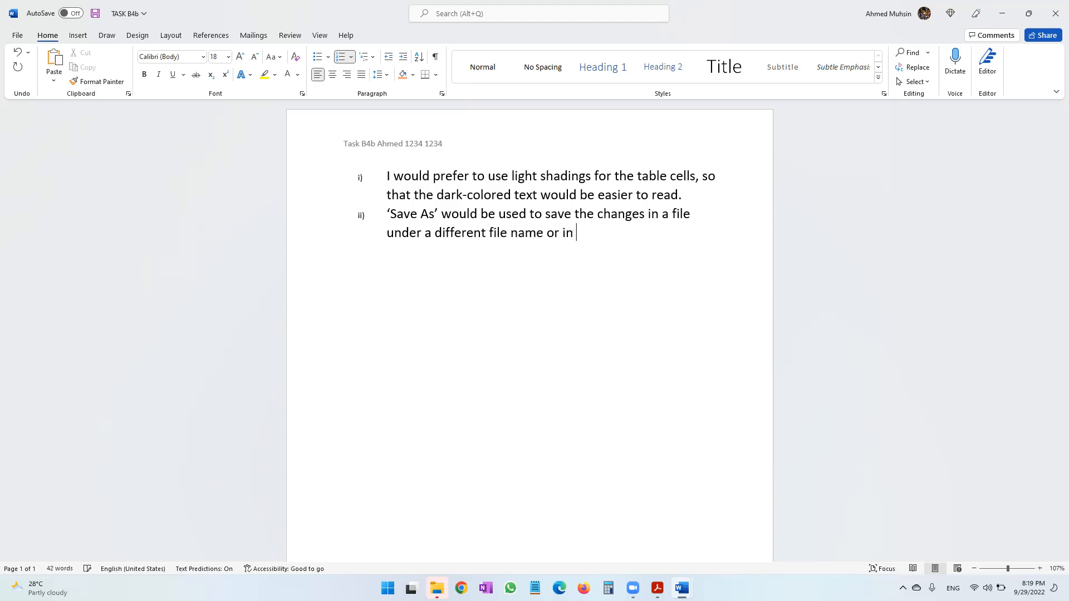
Step: Complete answer (ii) with "or save it in a different location." and start list item (iii)
{"action": "key", "text": "BackSpace"}
{"action": "key", "text": "BackSpace"}
{"action": "type", "text": "save it in a differen"}
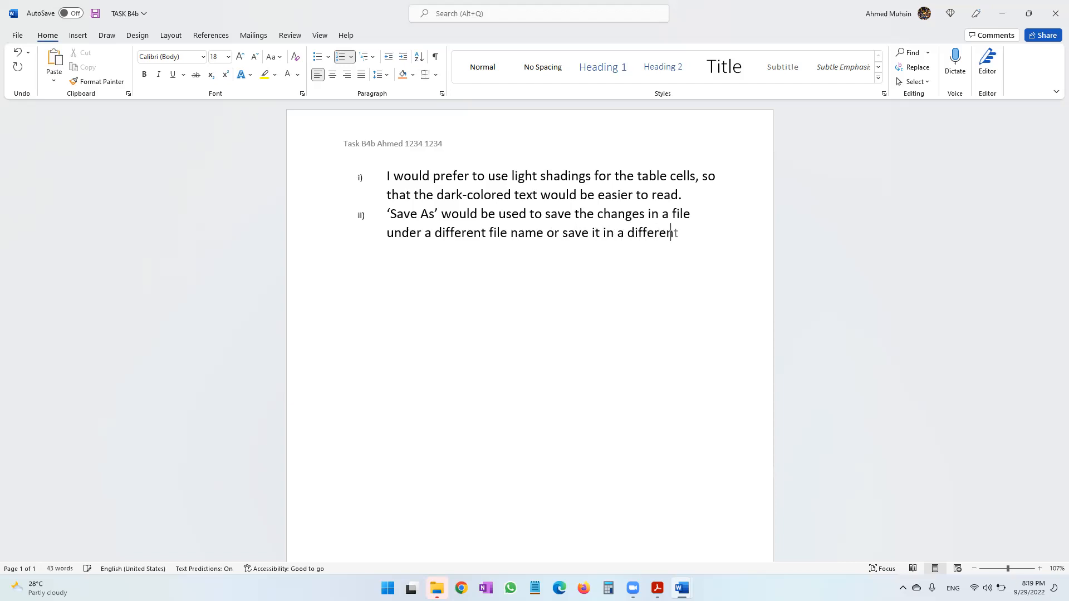
{"action": "type", "text": "t location."}
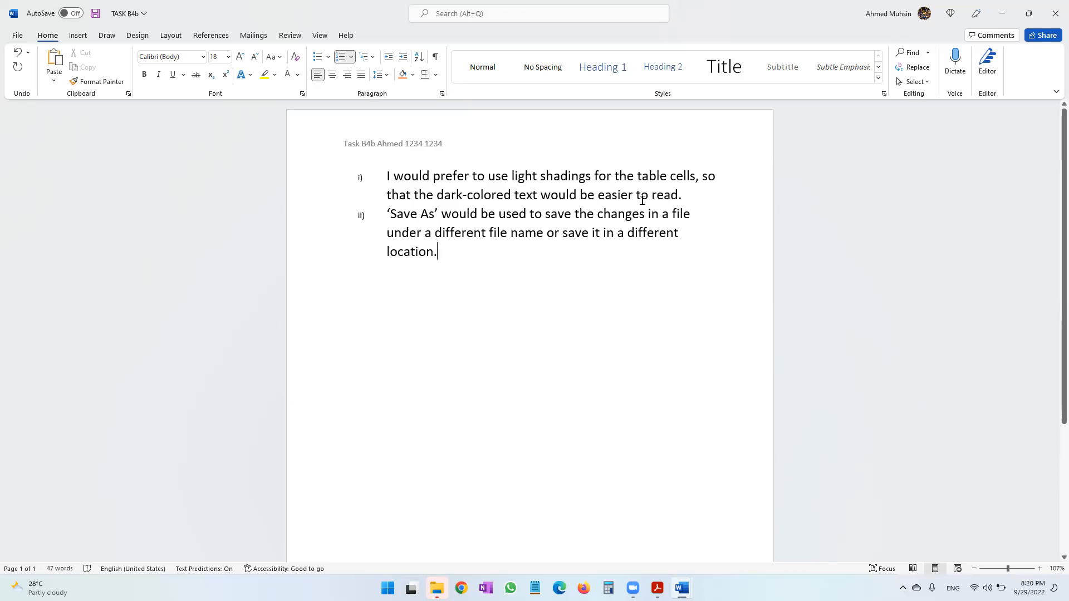
{"action": "key", "text": "Return"}
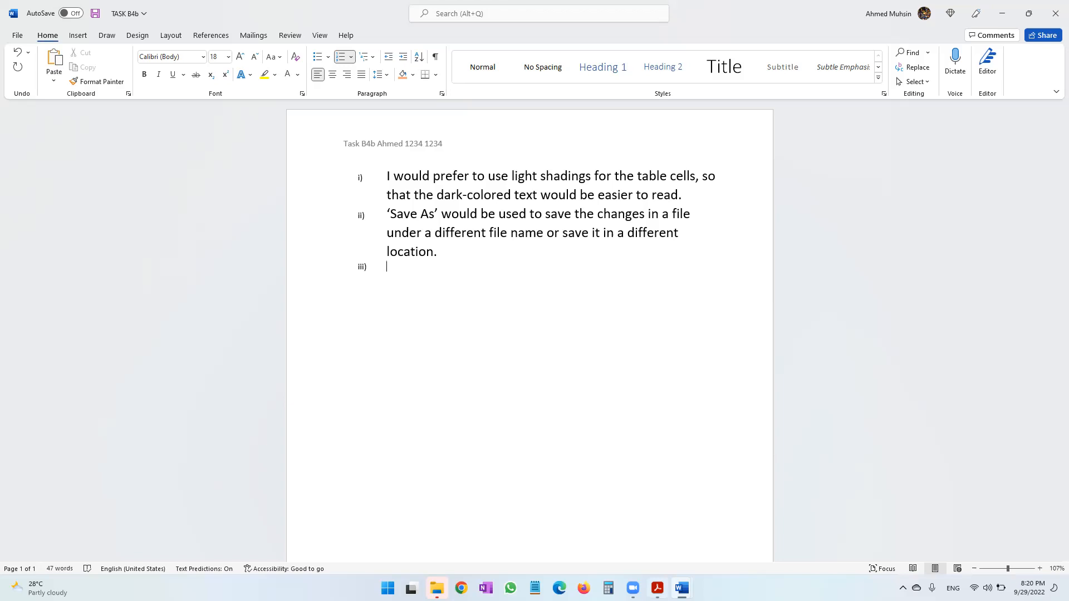
Step: Read question (iii) about proofreading in the practical paper PDF and return to the TASK B4b document in Word
{"action": "left_click", "coordinate": [658, 588]}
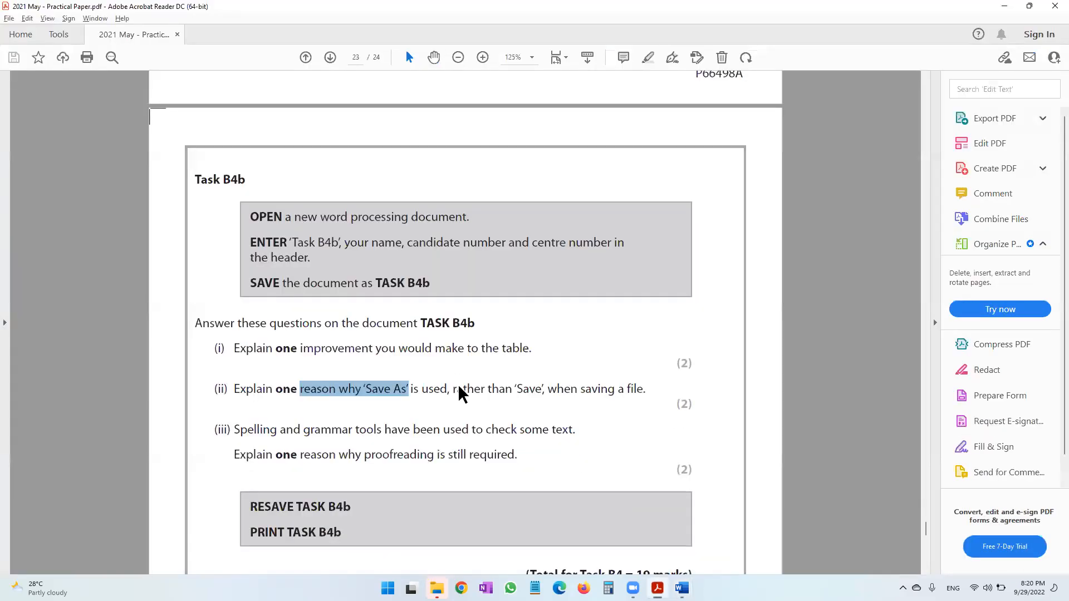
{"action": "scroll", "coordinate": [457, 384], "scroll_direction": "down", "scroll_amount": 3}
{"action": "left_click_drag", "start_coordinate": [303, 306], "coordinate": [554, 310]}
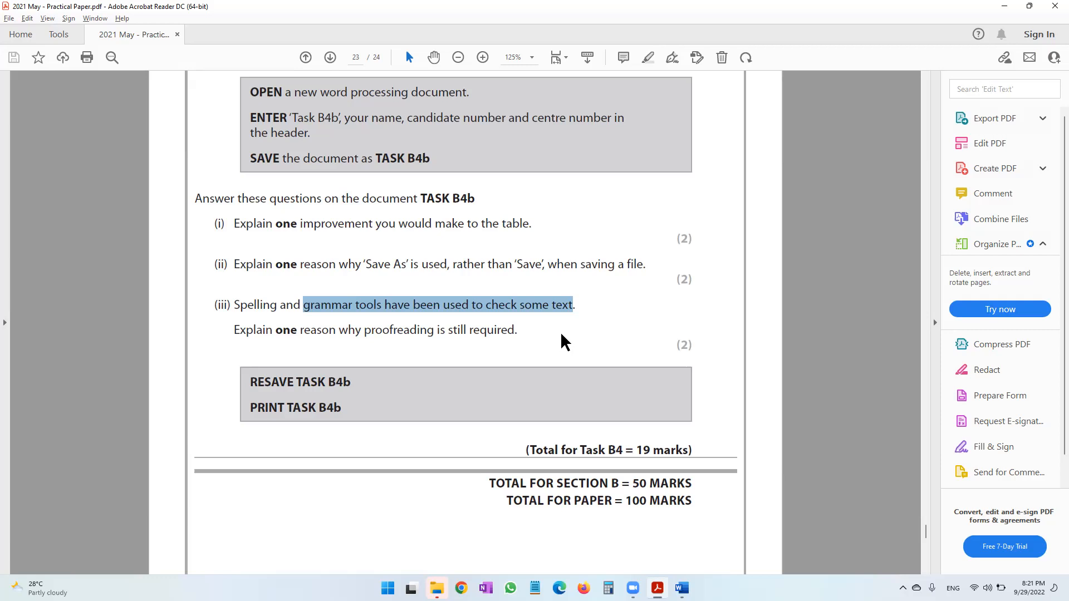
{"action": "left_click", "coordinate": [681, 588]}
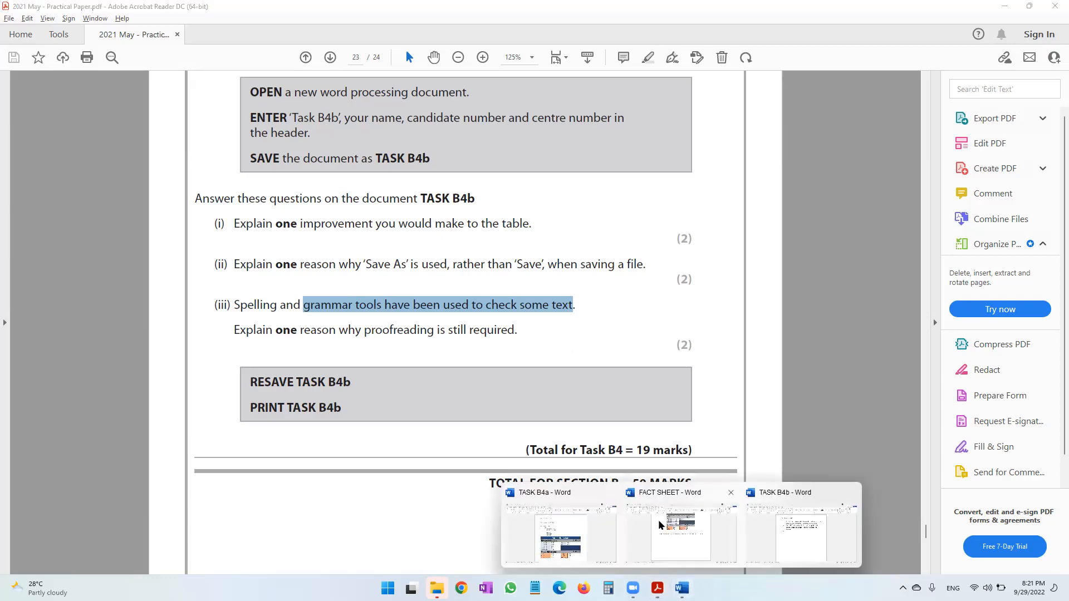
{"action": "left_click", "coordinate": [770, 522]}
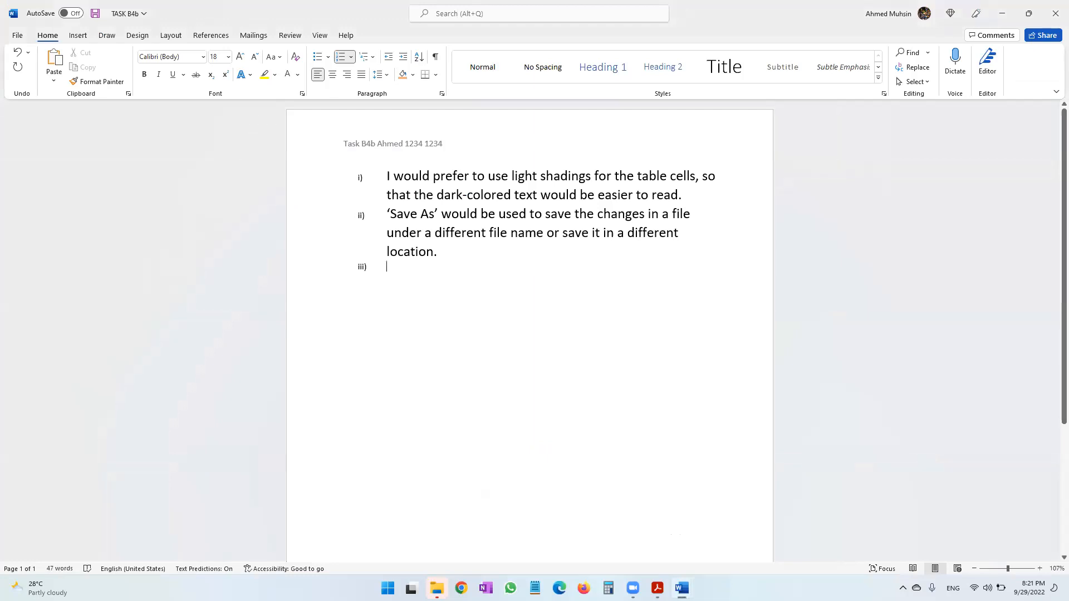
Step: Begin answer (iii) with "Proofreading needs to be done, to ensure that people's names have been spelt correctly"
{"action": "type", "text": "Pro"}
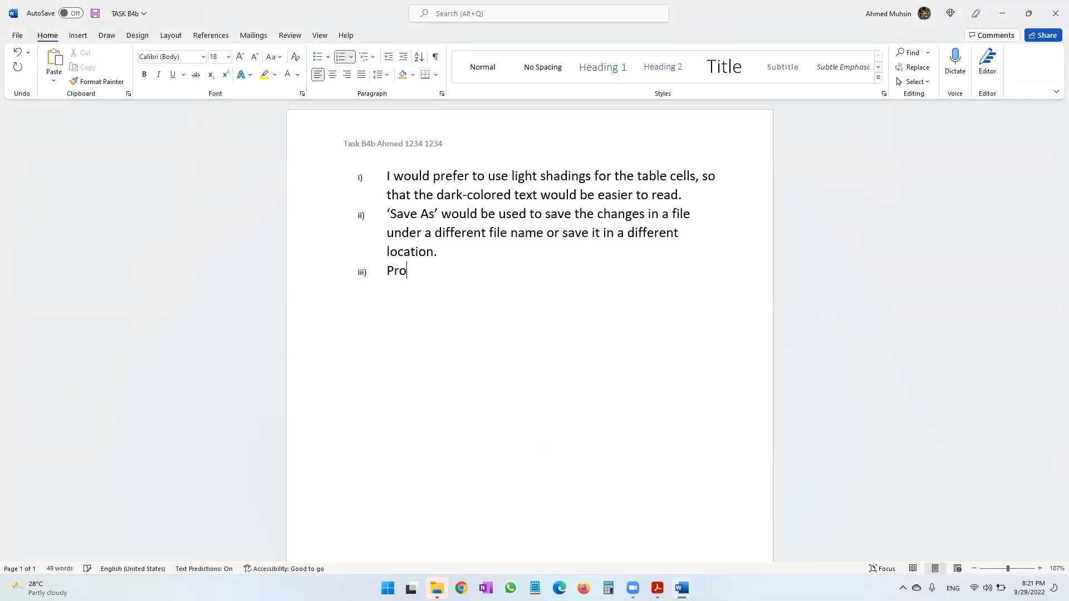
{"action": "type", "text": "ofreading needs to be done"}
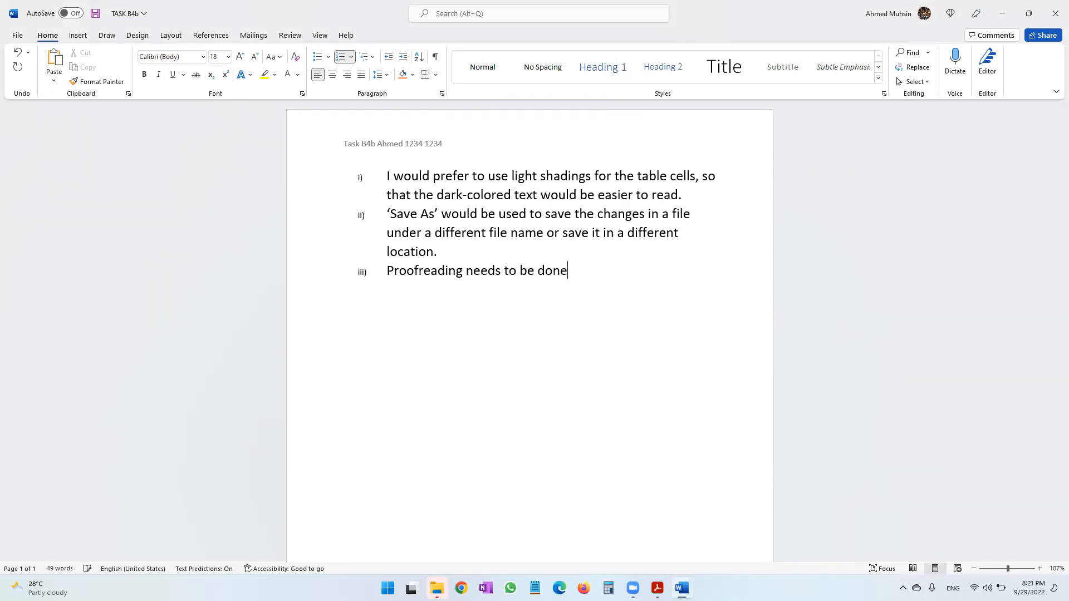
{"action": "type", "text": ", to en"}
{"action": "key", "text": "Tab"}
{"action": "type", "text": "people"}
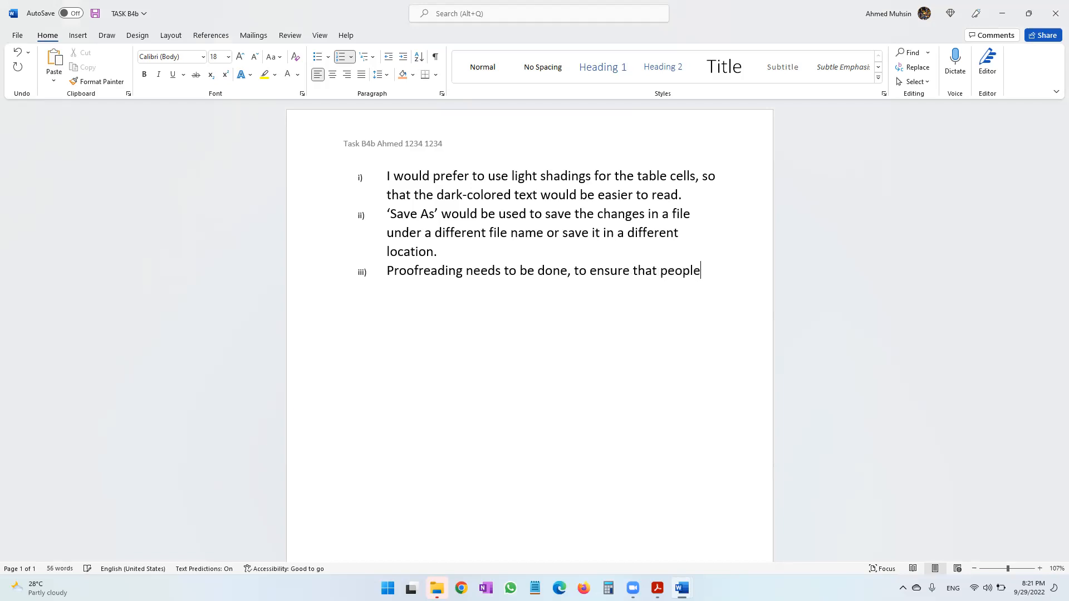
{"action": "type", "text": "’s names have"}
{"action": "key", "text": "Tab"}
{"action": "type", "text": "spel"}
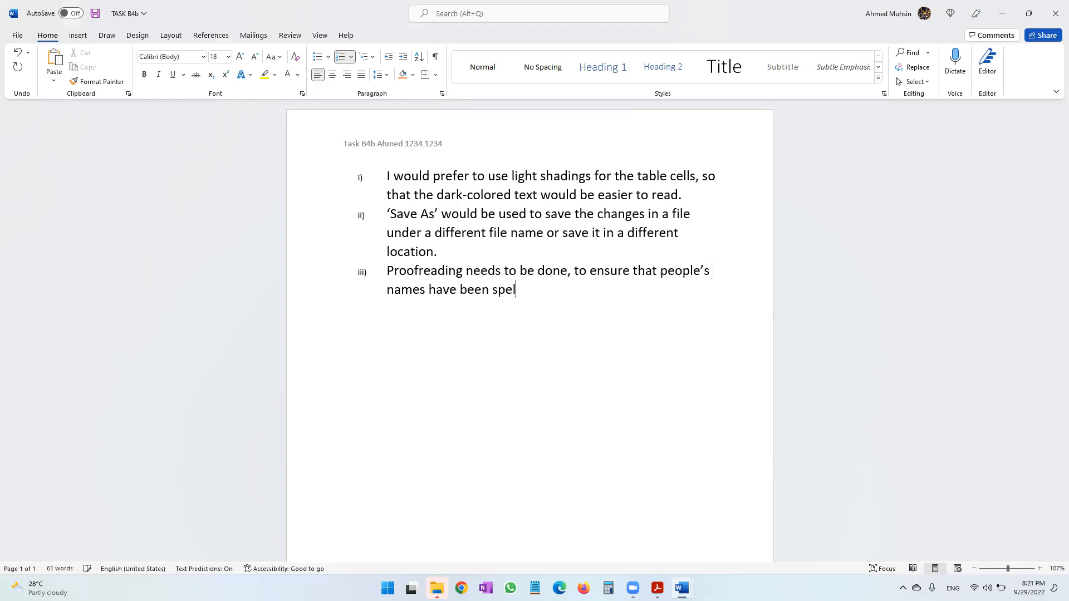
{"action": "type", "text": "t correctly and also to corre"}
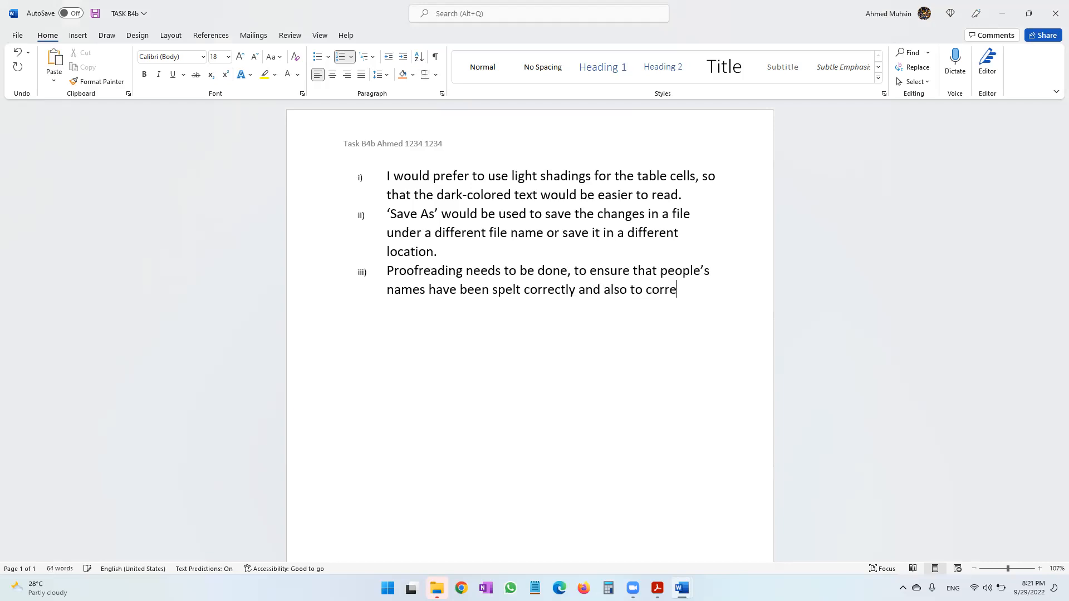
{"action": "type", "text": "ct the spellings on words that the"}
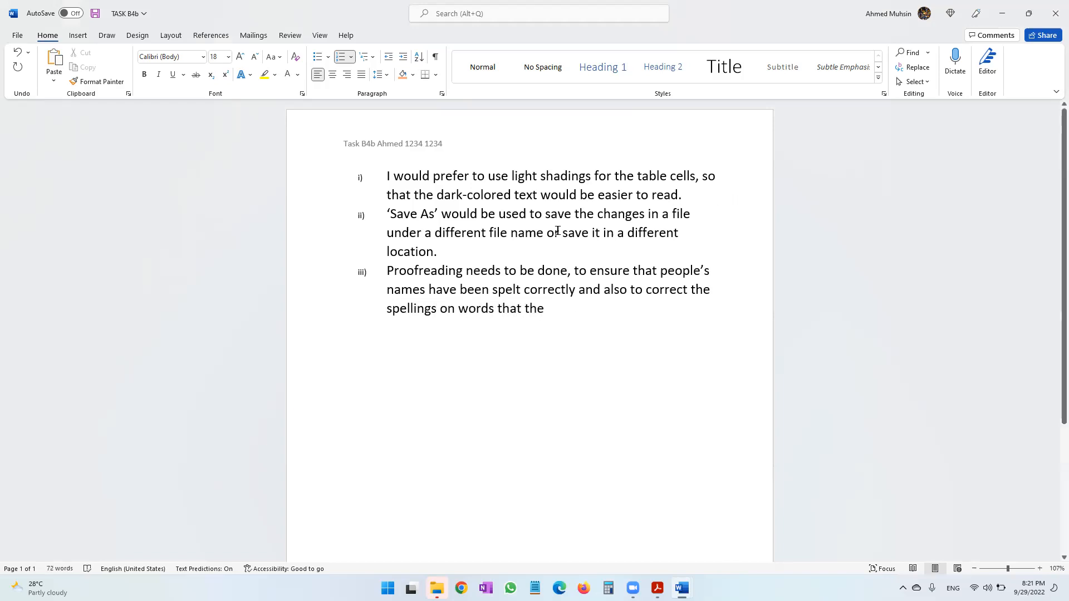
Step: Extend answer (iii) with "and also to correct the spellings & grammar on words that the"
{"action": "left_click", "coordinate": [440, 309]}
{"action": "type", "text": "& grammar"}
Step: Finish answer (iii) with "computer could not detect or correct."
{"action": "left_click", "coordinate": [636, 311]}
{"action": "type", "text": "computer could not dete"}
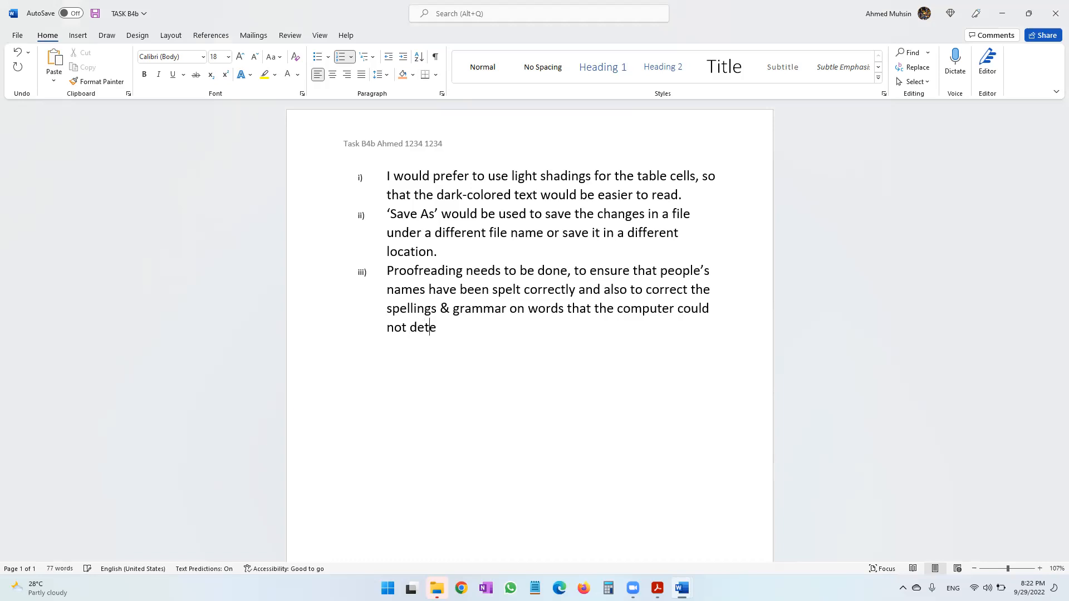
{"action": "type", "text": "ct."}
{"action": "key", "text": "BackSpace"}
{"action": "key", "text": "BackSpace"}
{"action": "type", "text": "or correct."}
Step: Look at the Spelling and Grammar checking options in Word and close them without running a check
{"action": "left_click", "coordinate": [288, 35]}
{"action": "left_click", "coordinate": [56, 82]}
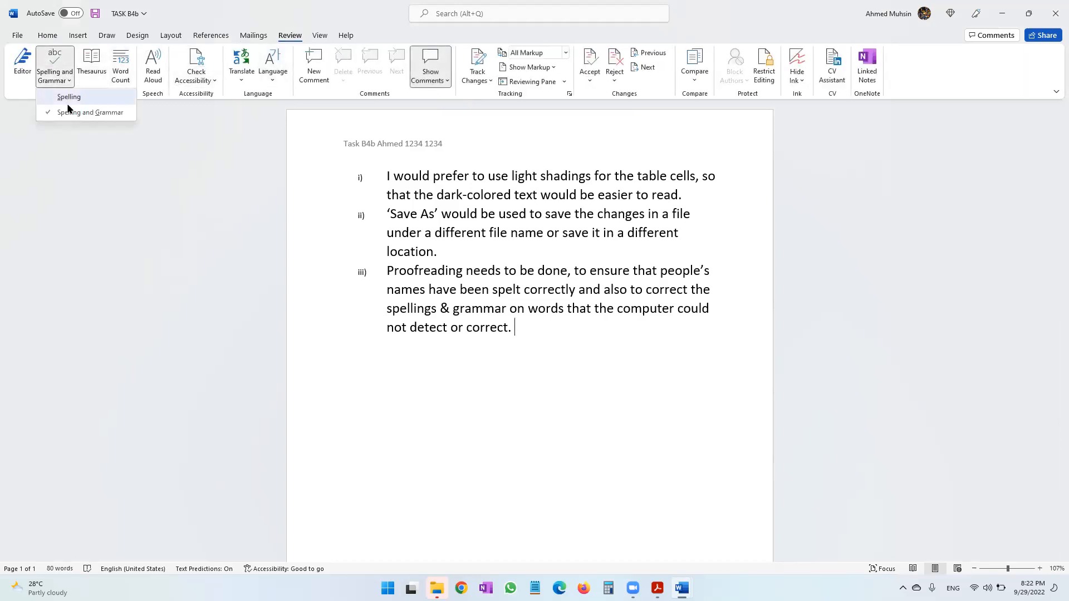
{"action": "left_click", "coordinate": [458, 218]}
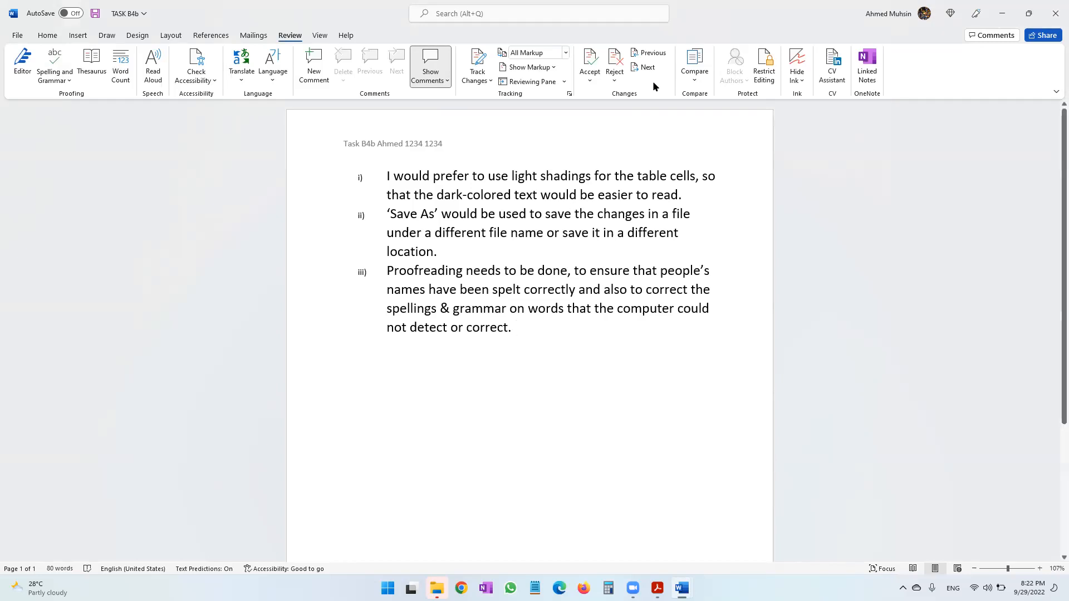
Step: Switch to the practical paper PDF in Acrobat Reader and check for remaining instructions after question (iii)
{"action": "left_click", "coordinate": [657, 588]}
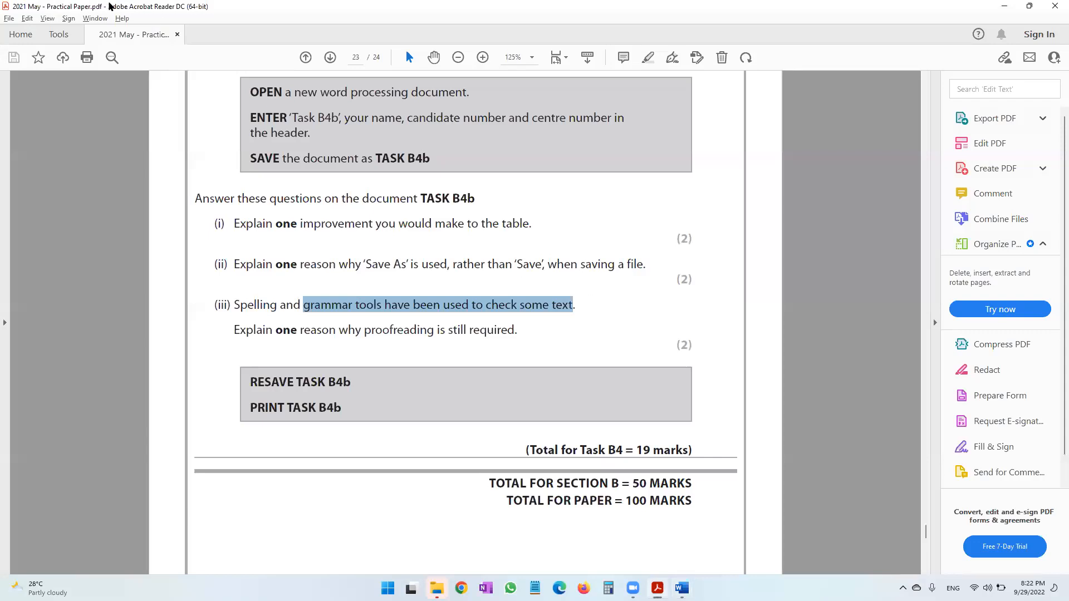
{"action": "scroll", "coordinate": [543, 354], "scroll_direction": "down", "scroll_amount": 4}
{"action": "scroll", "coordinate": [541, 349], "scroll_direction": "down", "scroll_amount": 8}
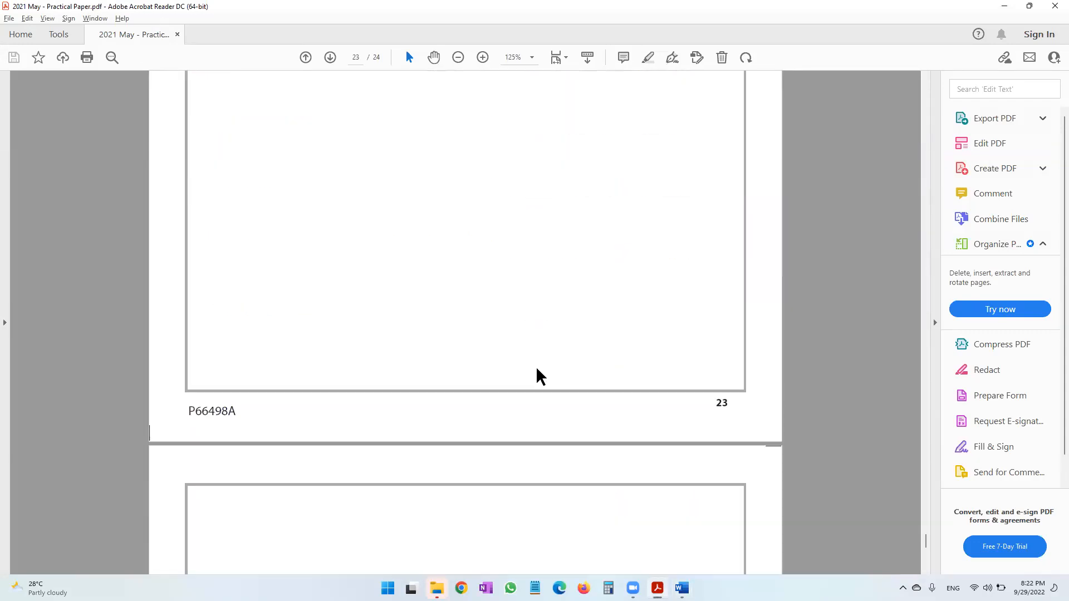